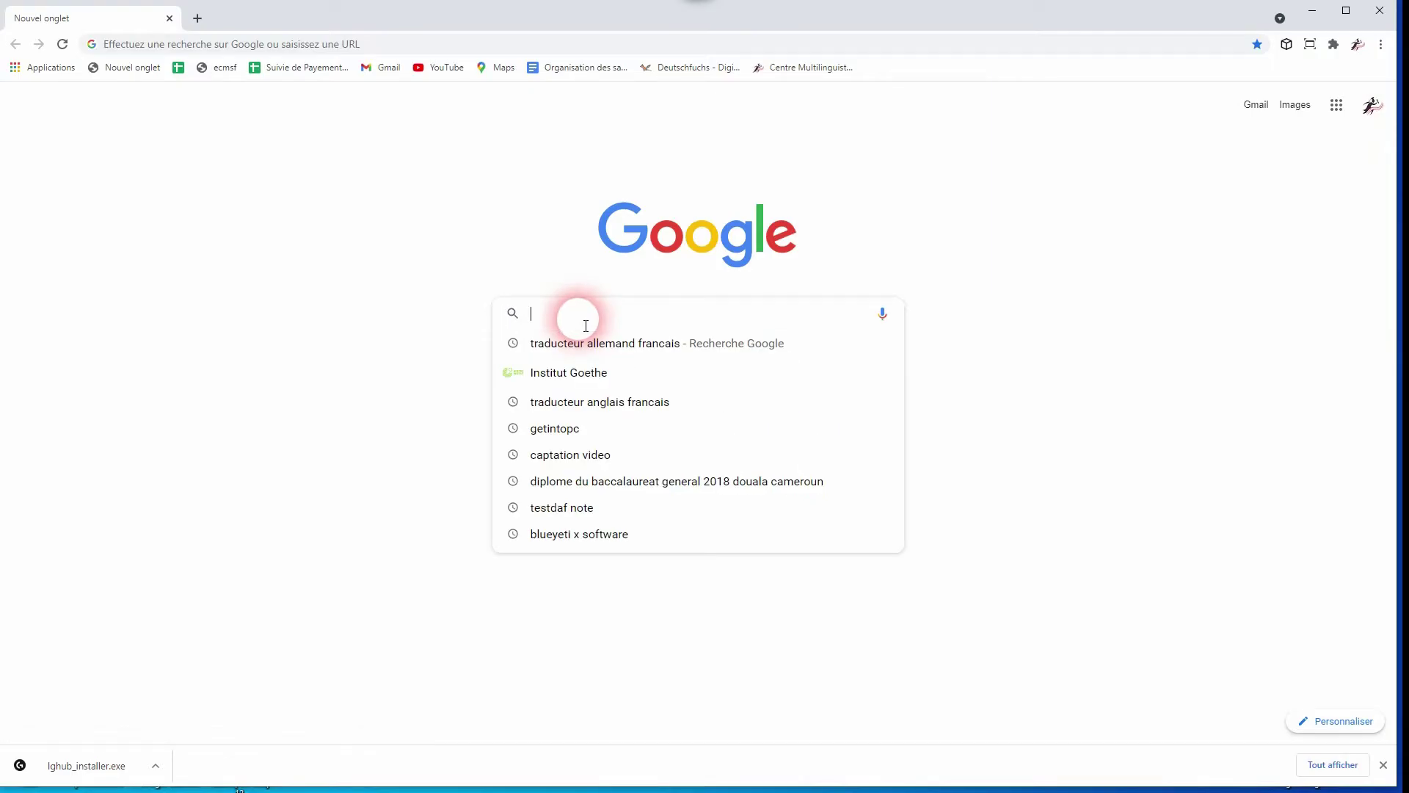
Search for 'goethe institut kamerun' and open the Goethe-Institut Kamerun website
text(goteh)
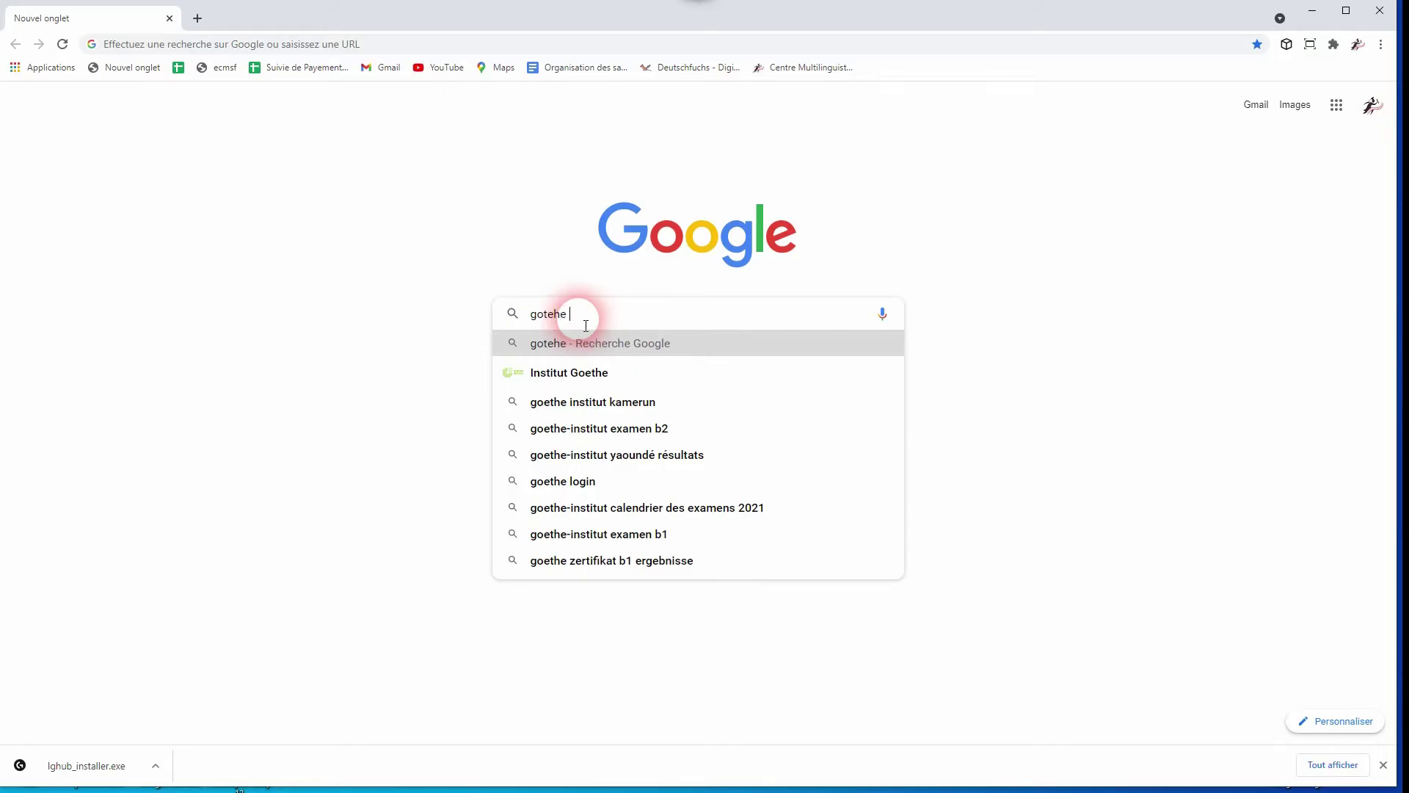
text(e)
click(607, 400)
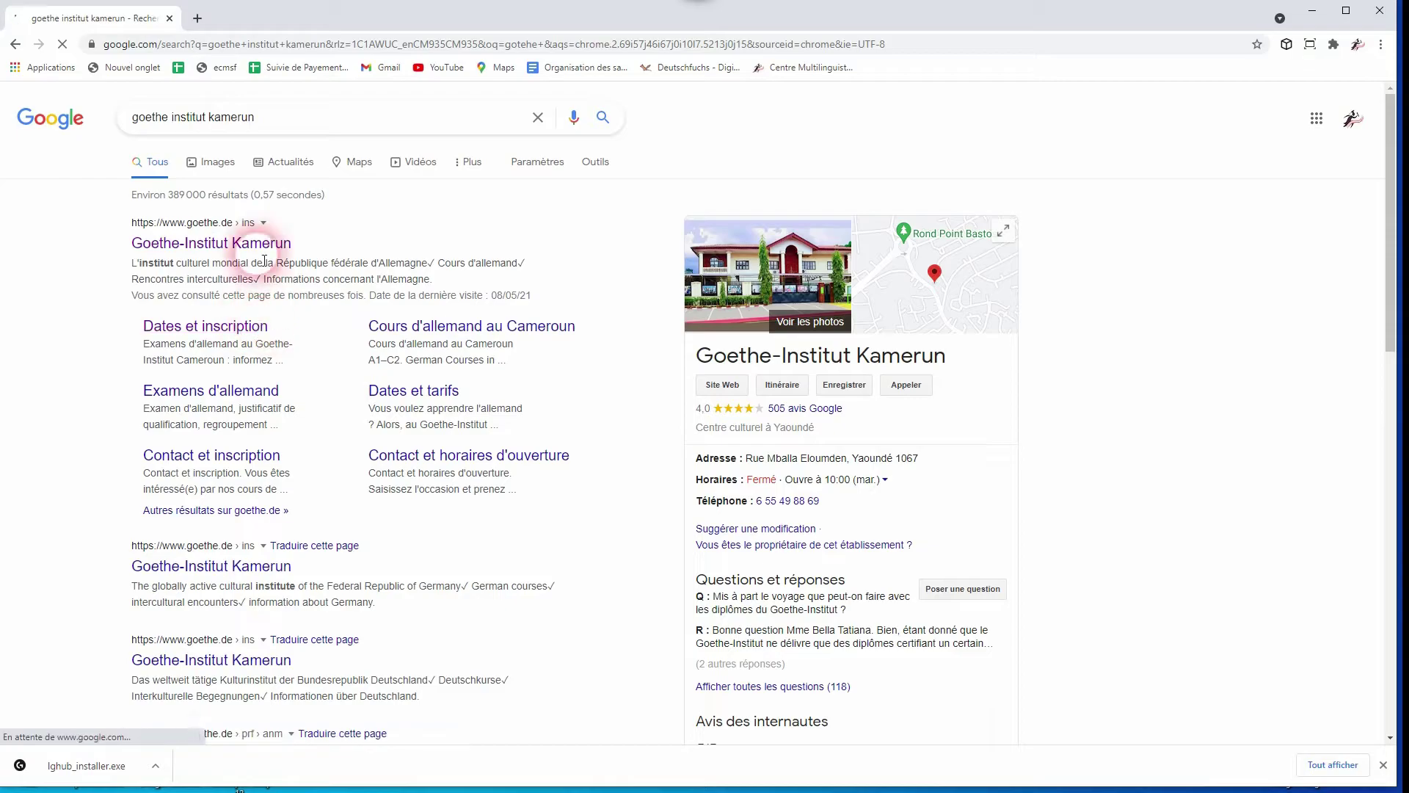
click(252, 257)
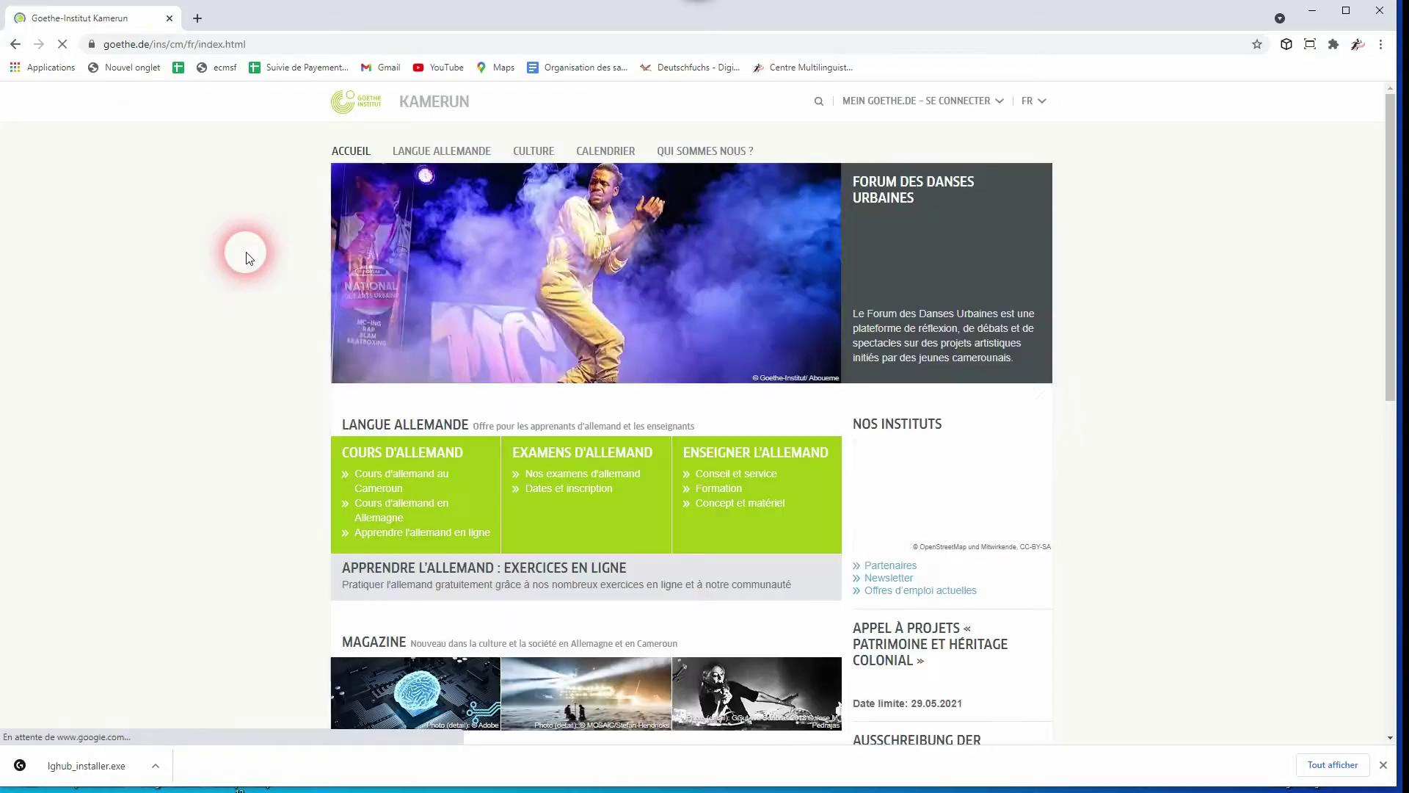
Go to Dates et inscription and expand Calendrier des Examens to show exam dates and fees
click(570, 490)
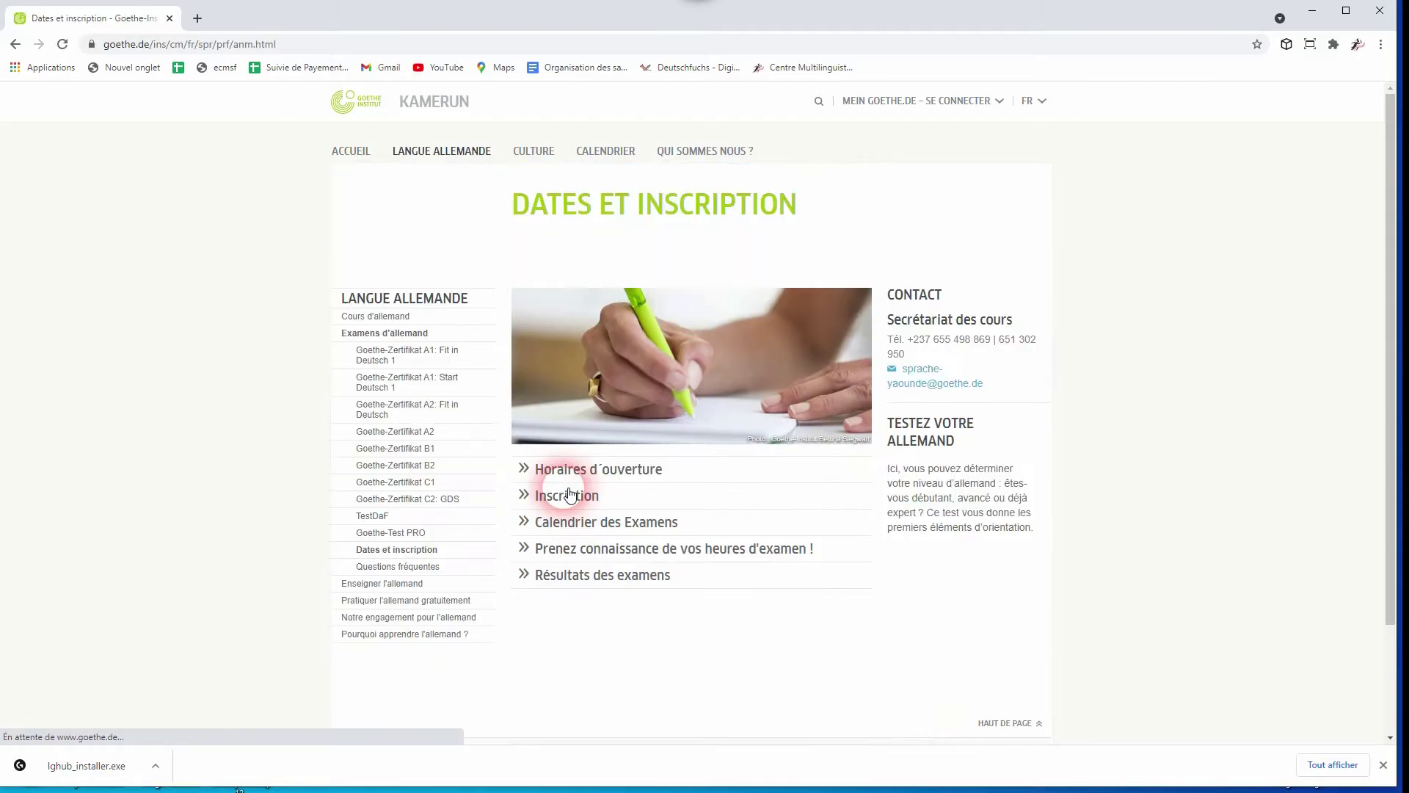
click(588, 522)
scroll(661, 580, down, 3)
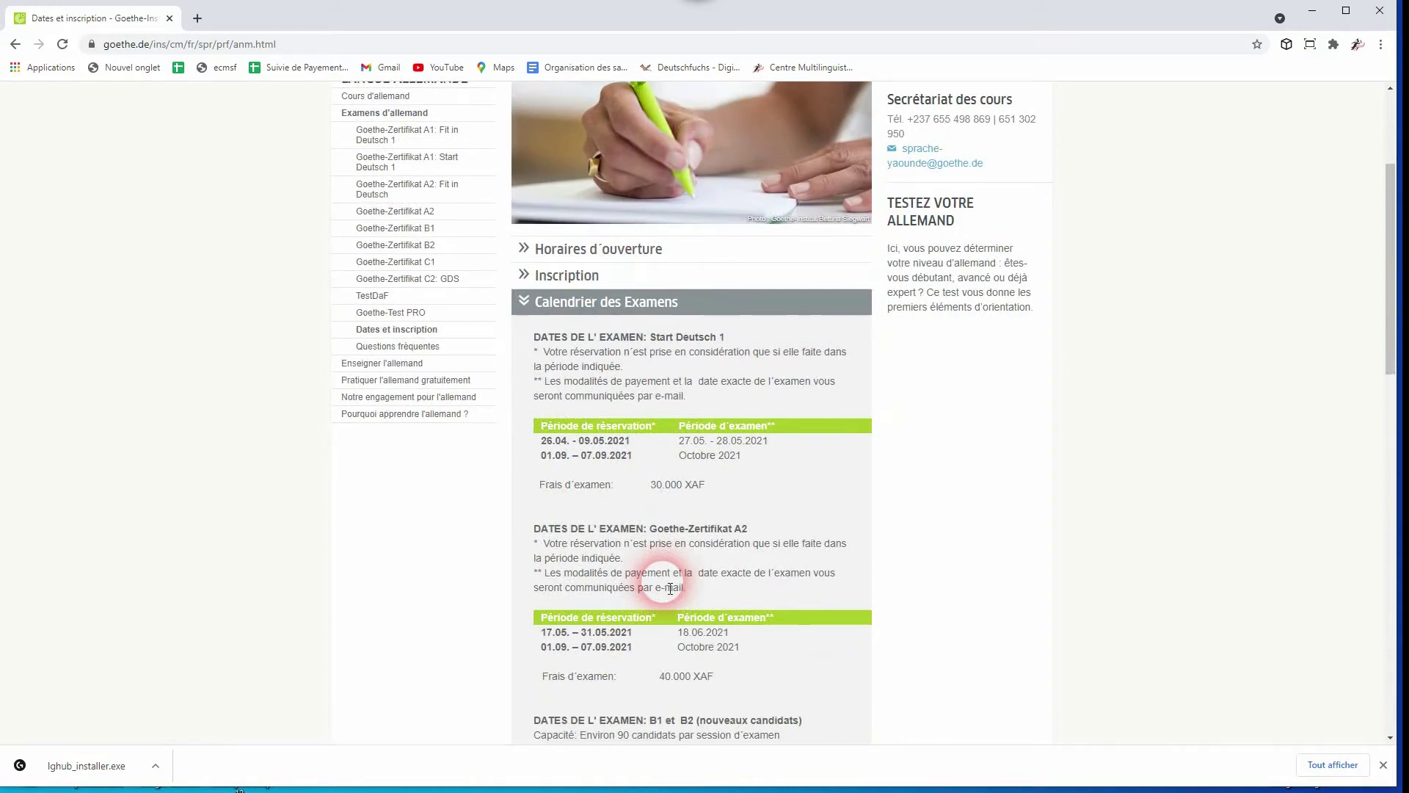
scroll(668, 585, up, 3)
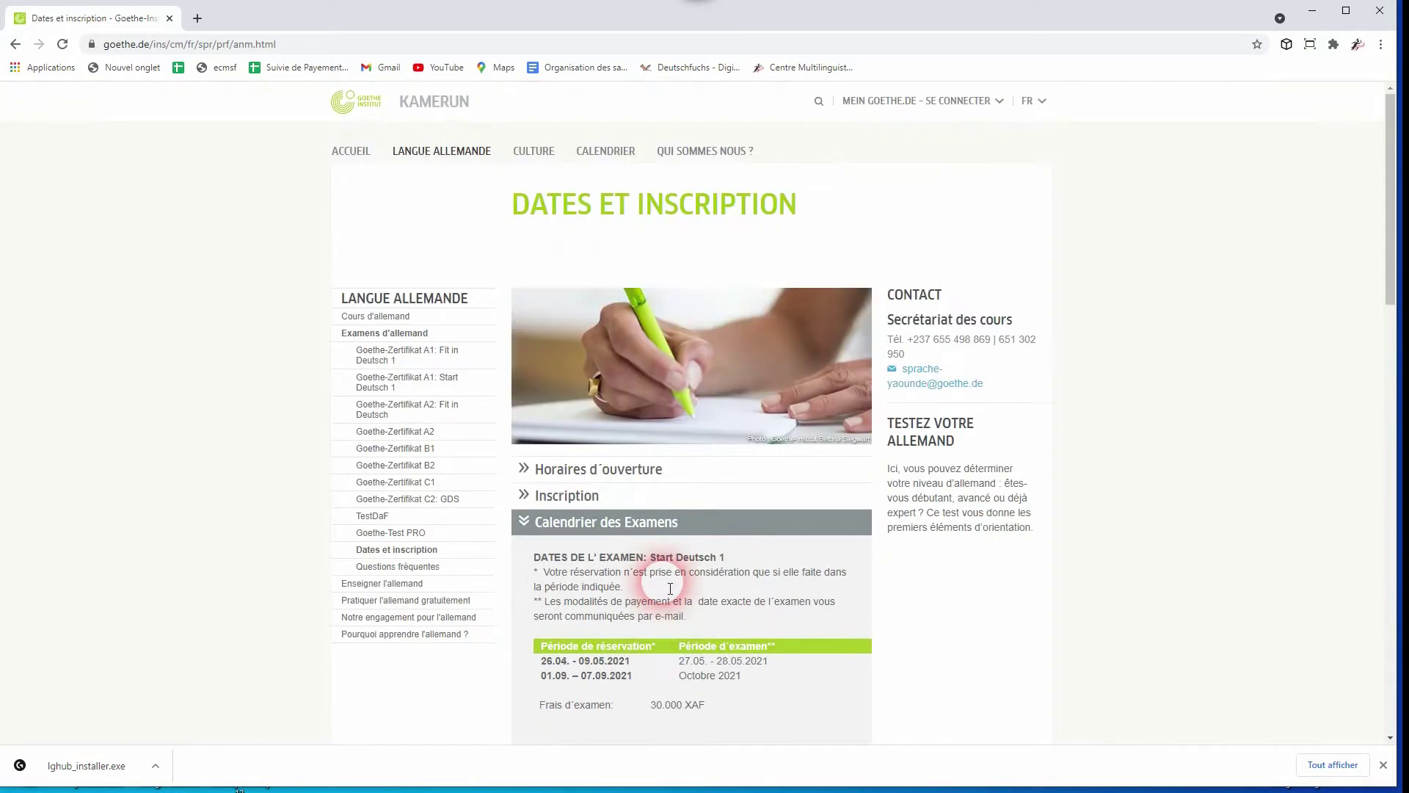
Expand Inscription, select the reservation e-mail address, and open the 'Formulaire d'inscription (PDF, 3 MB)'
click(568, 499)
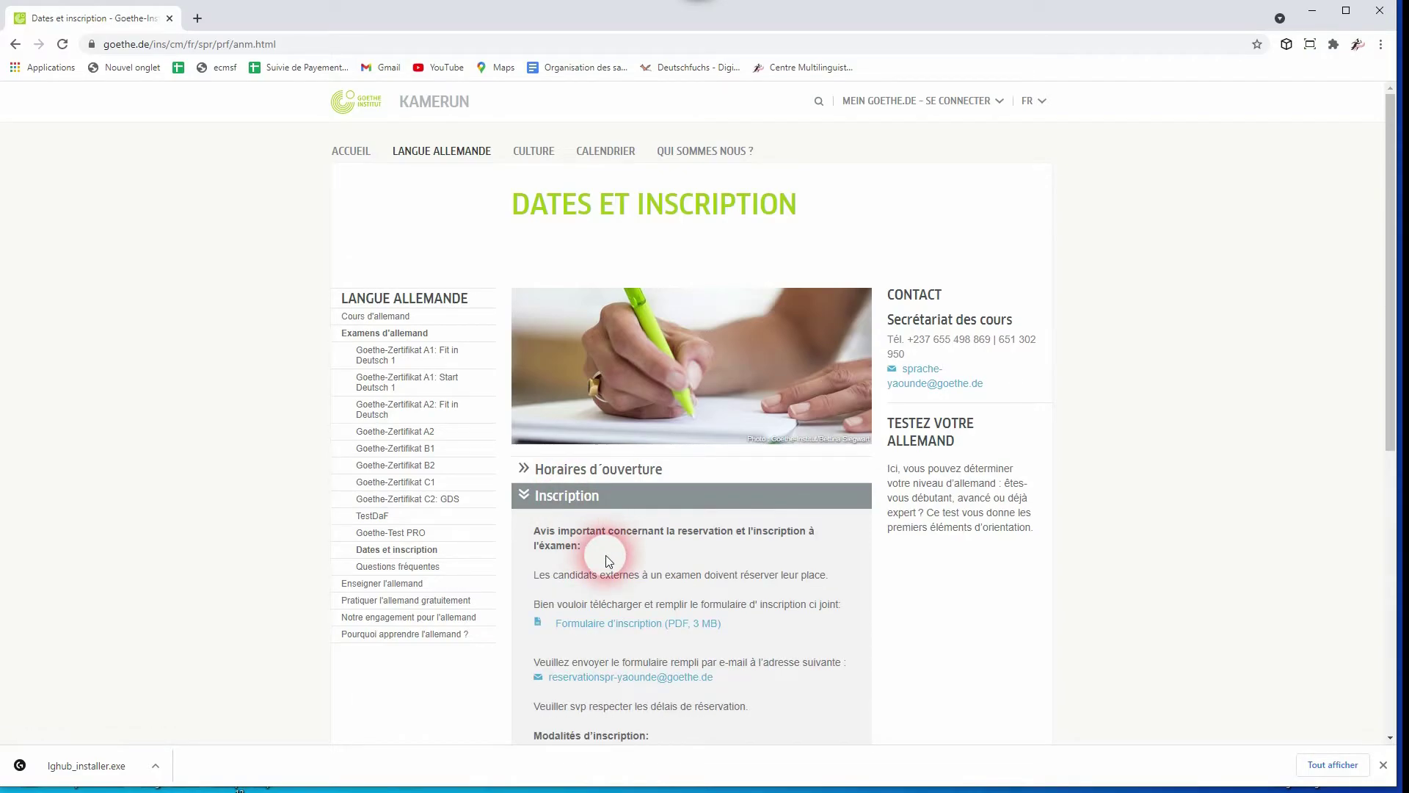
scroll(607, 560, down, 1)
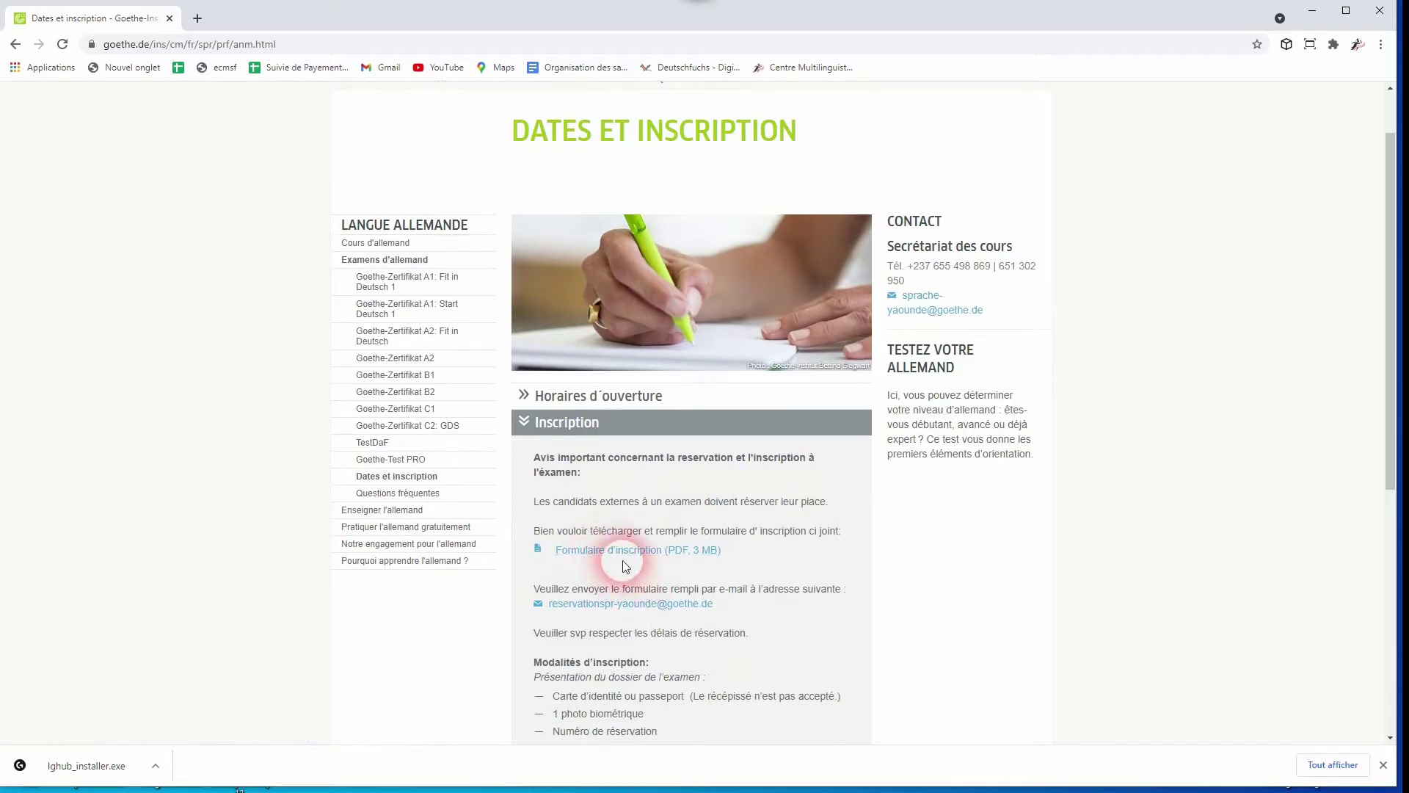
scroll(649, 561, down, 1)
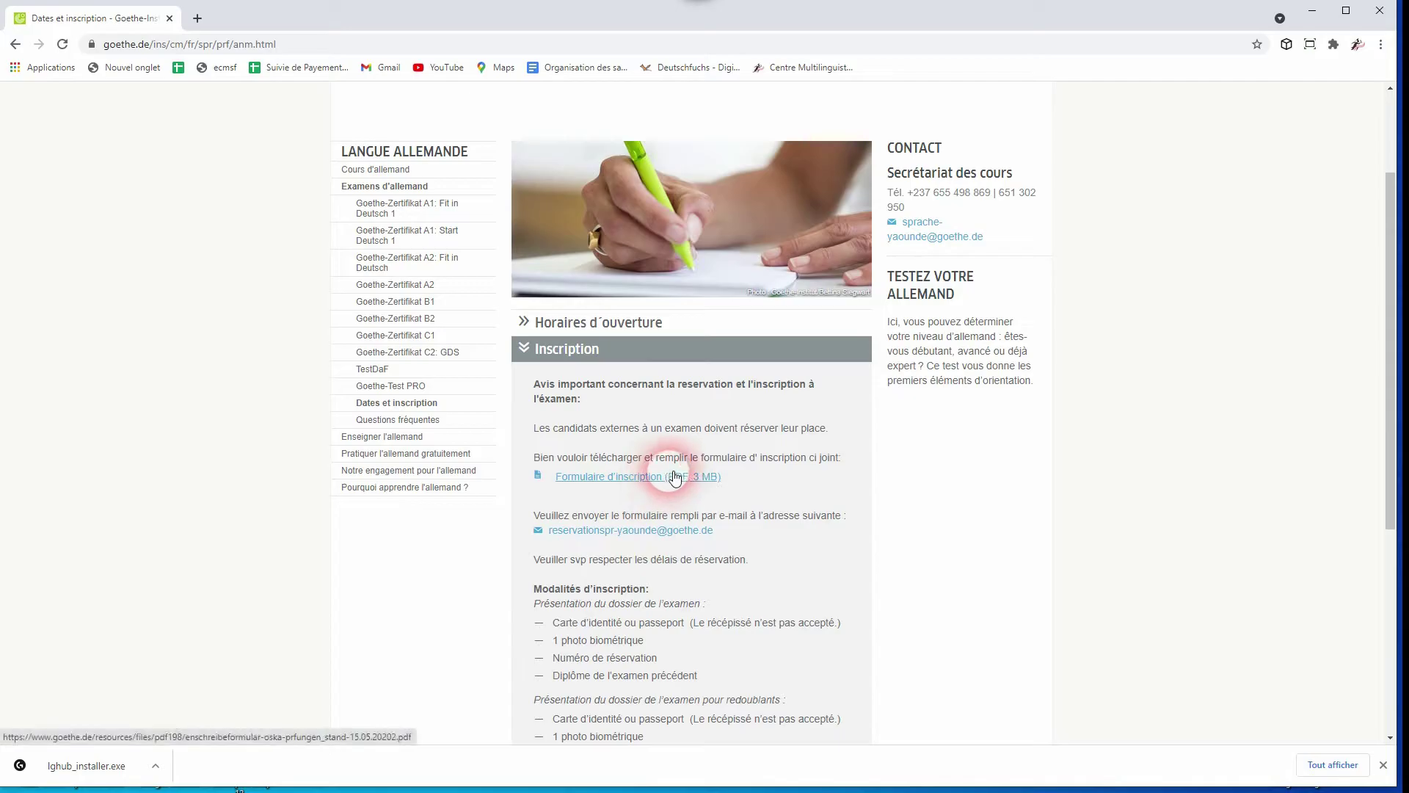
drag(729, 531, 557, 543)
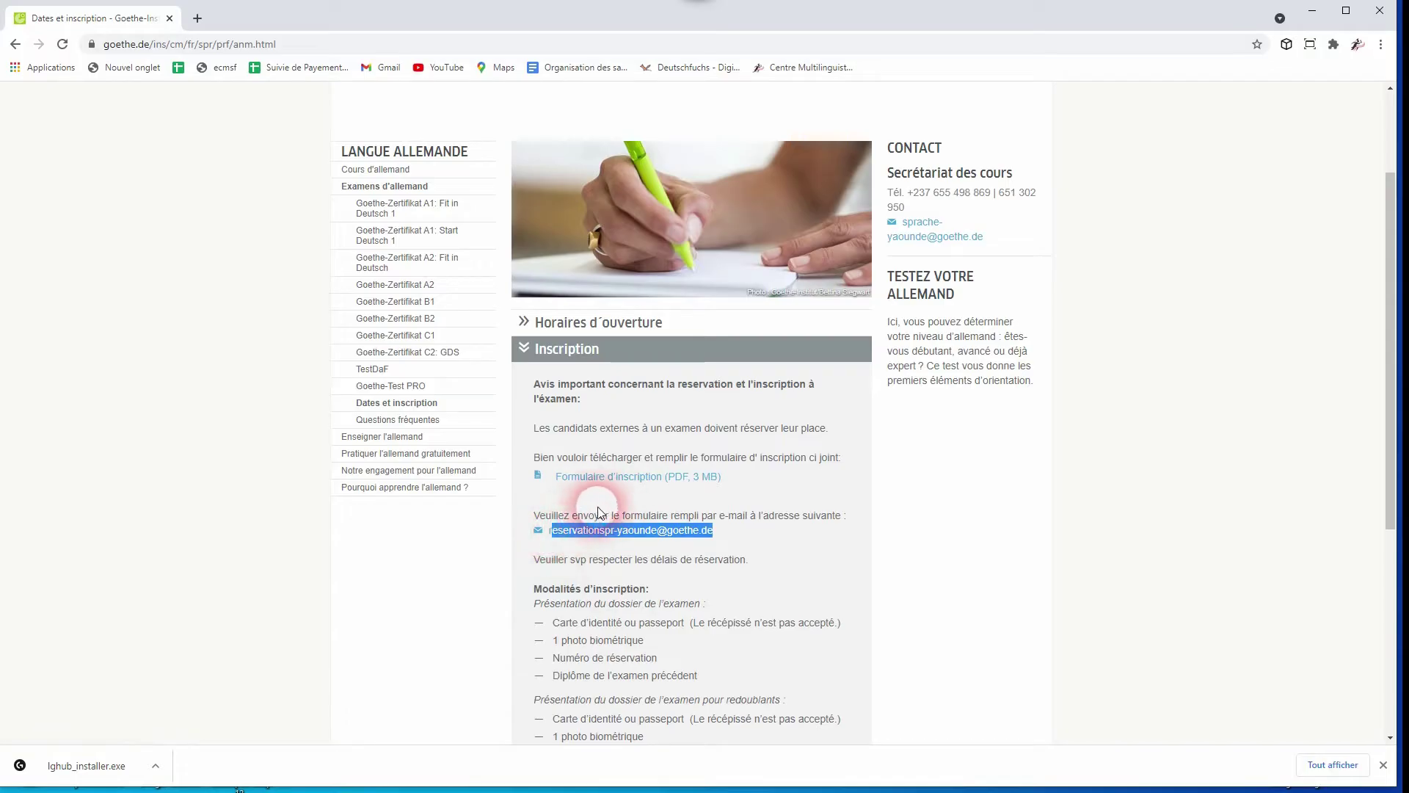
click(619, 478)
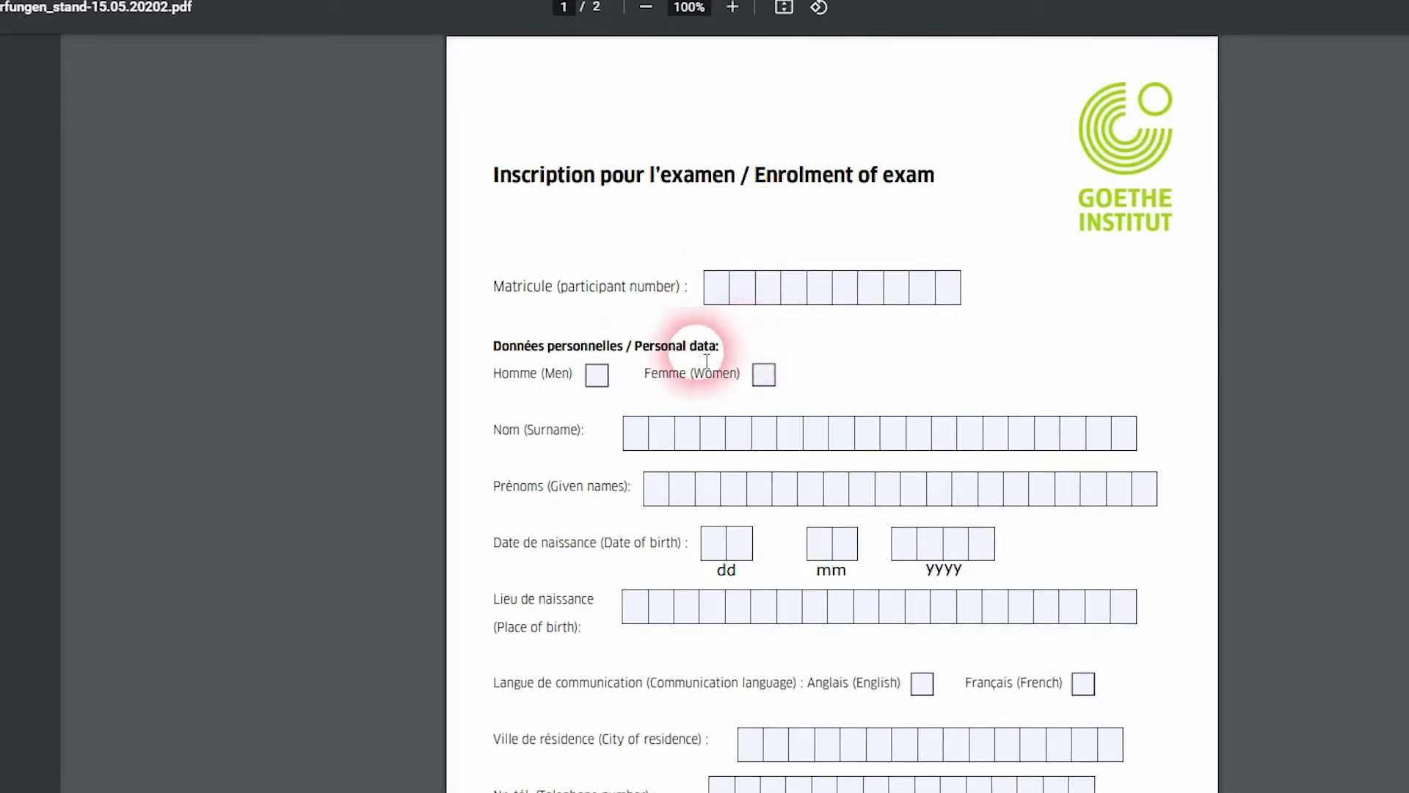
Tick Homme and enter the applicant's surname and given names
click(599, 376)
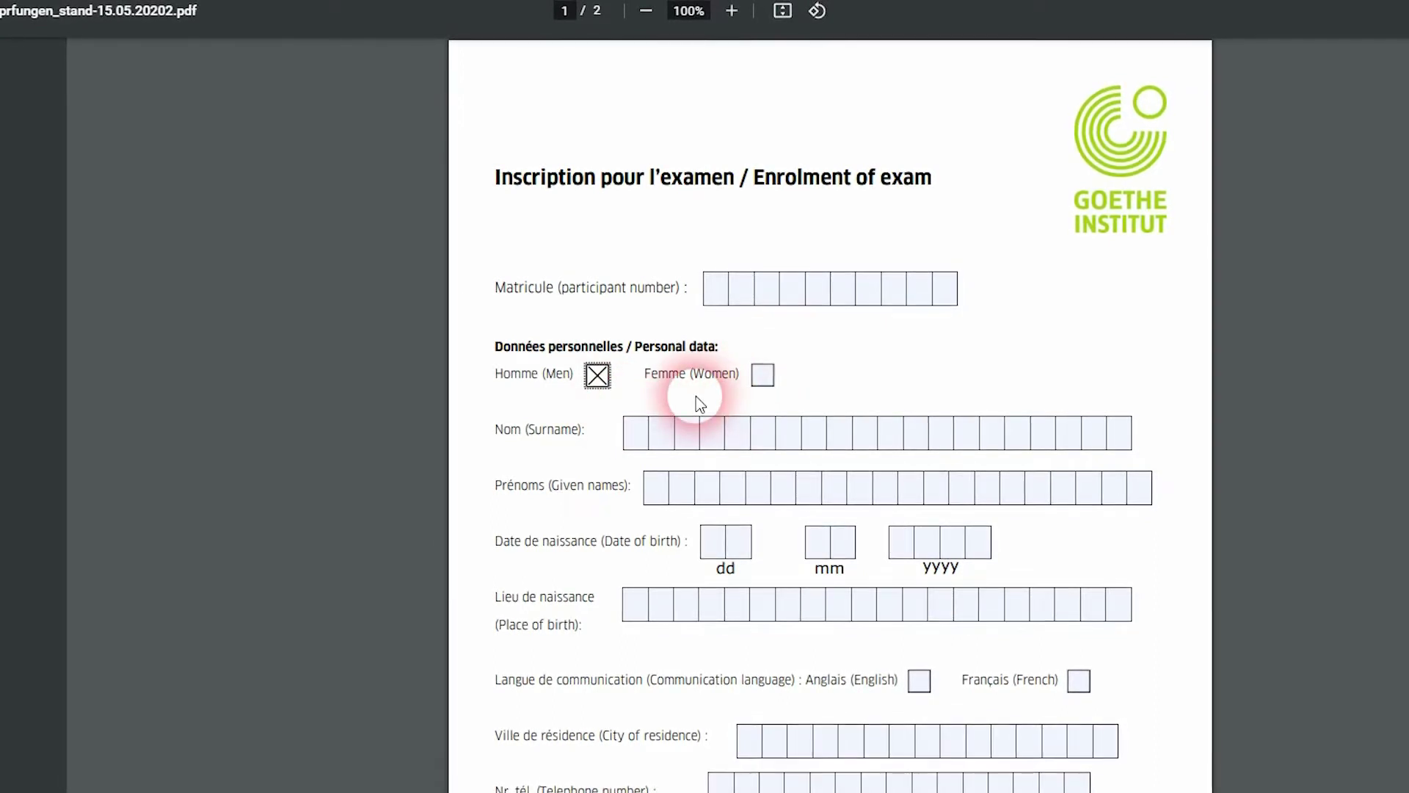
click(637, 450)
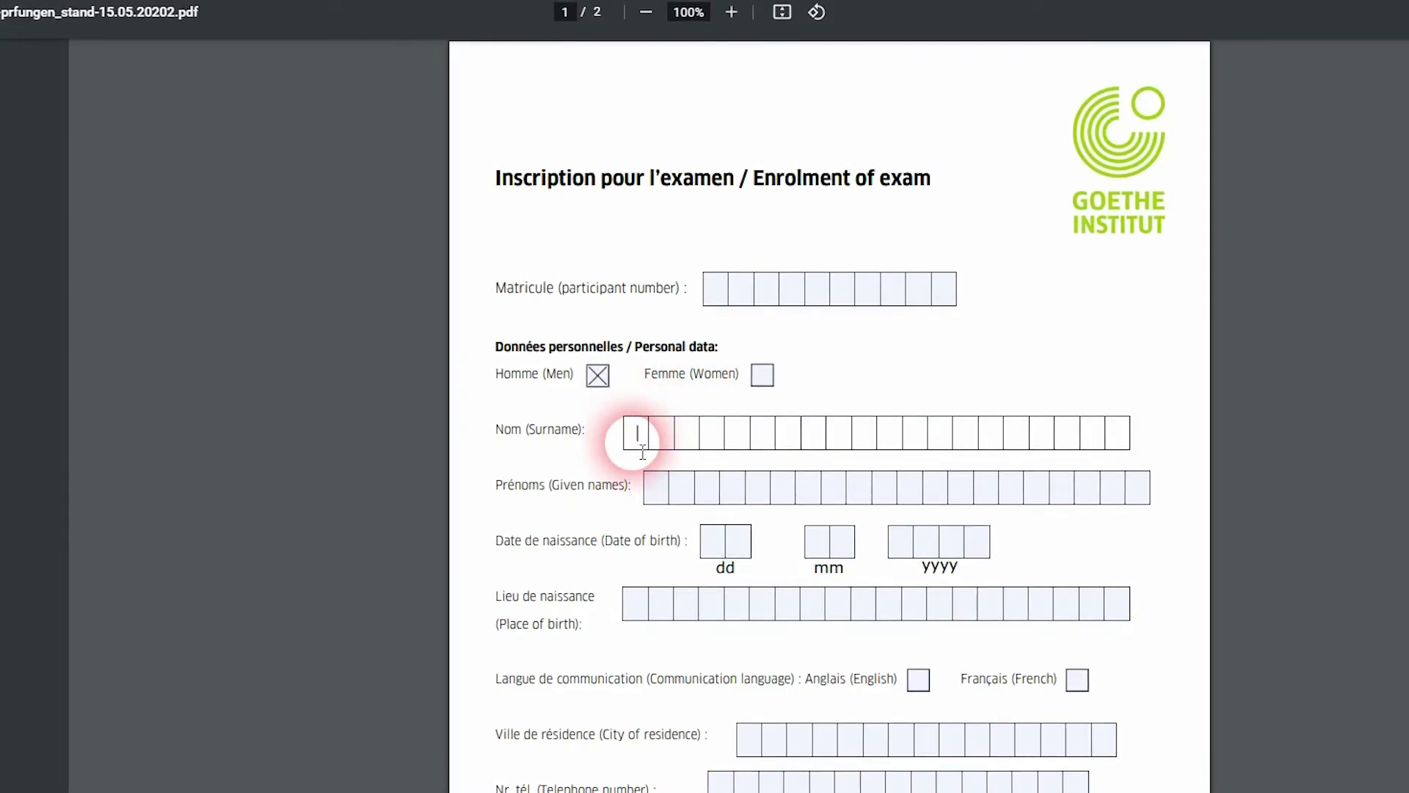
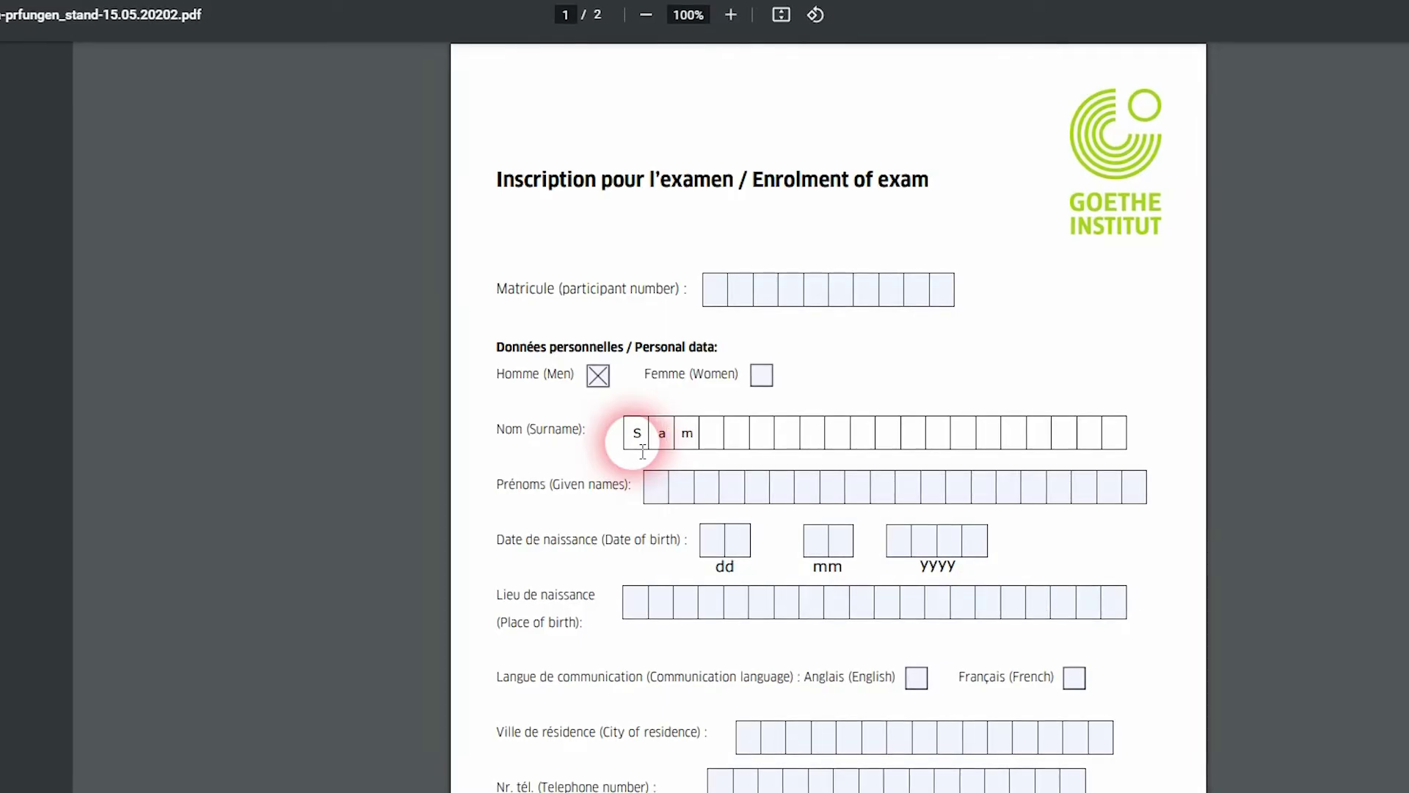
click(663, 495)
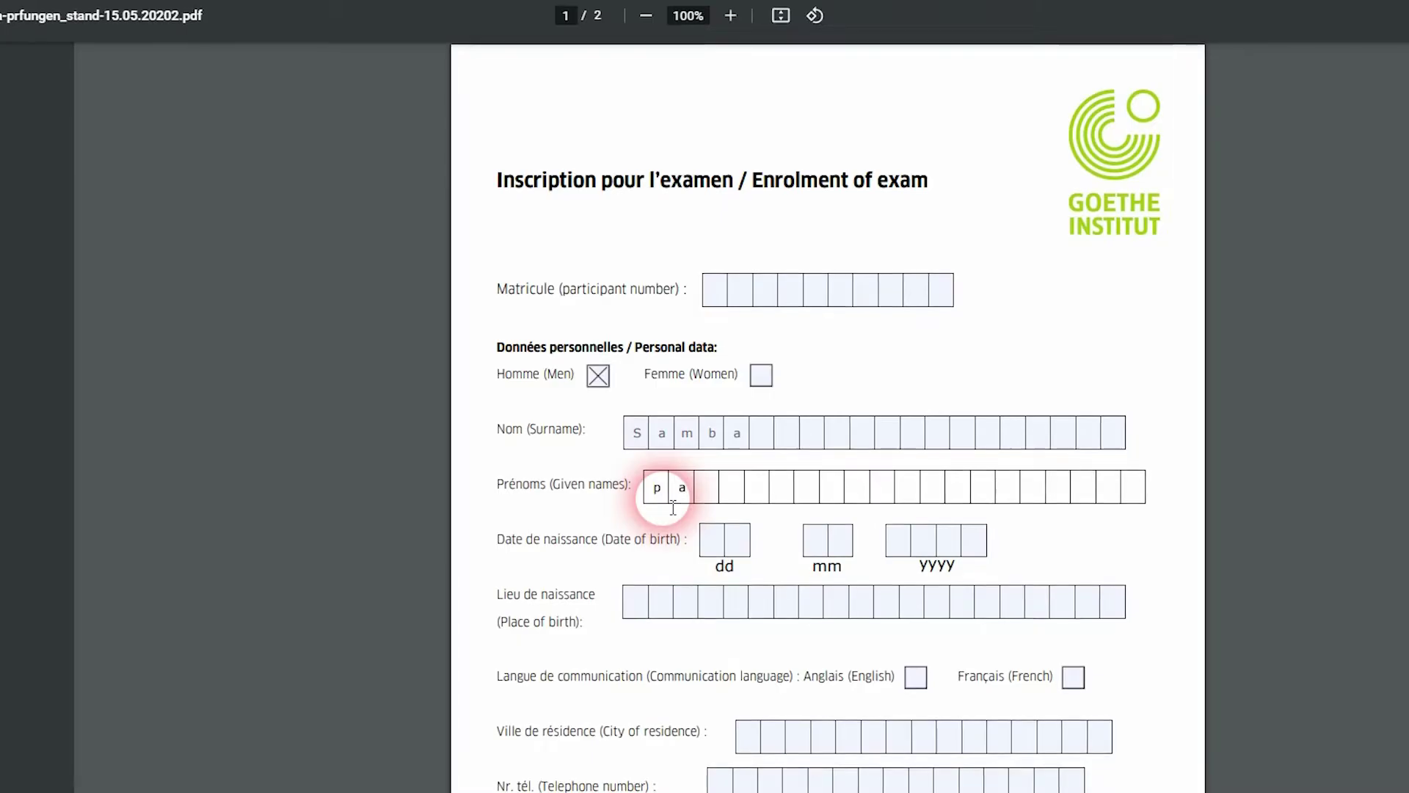
Fill in the applicant's date of birth and Douala as place of birth
click(713, 543)
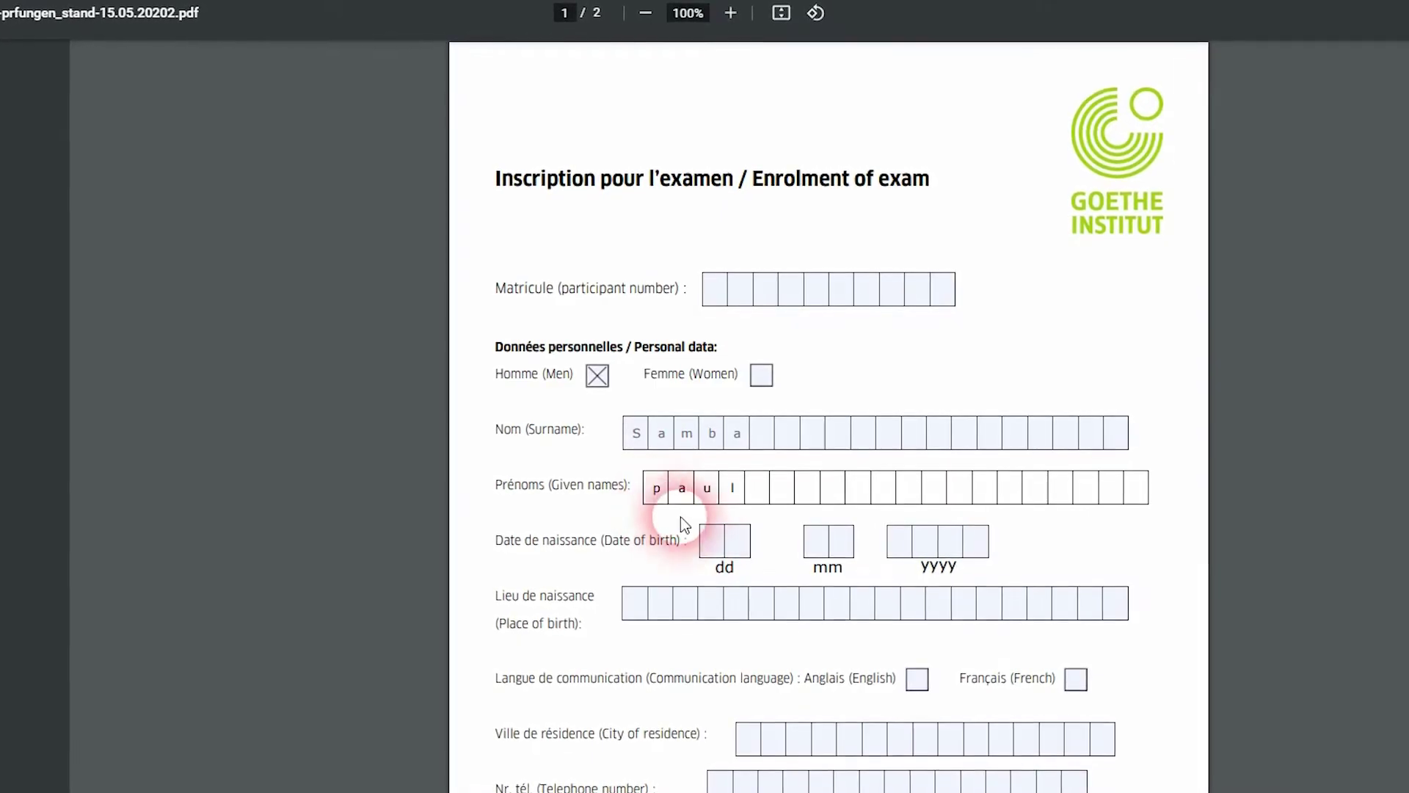
text(05)
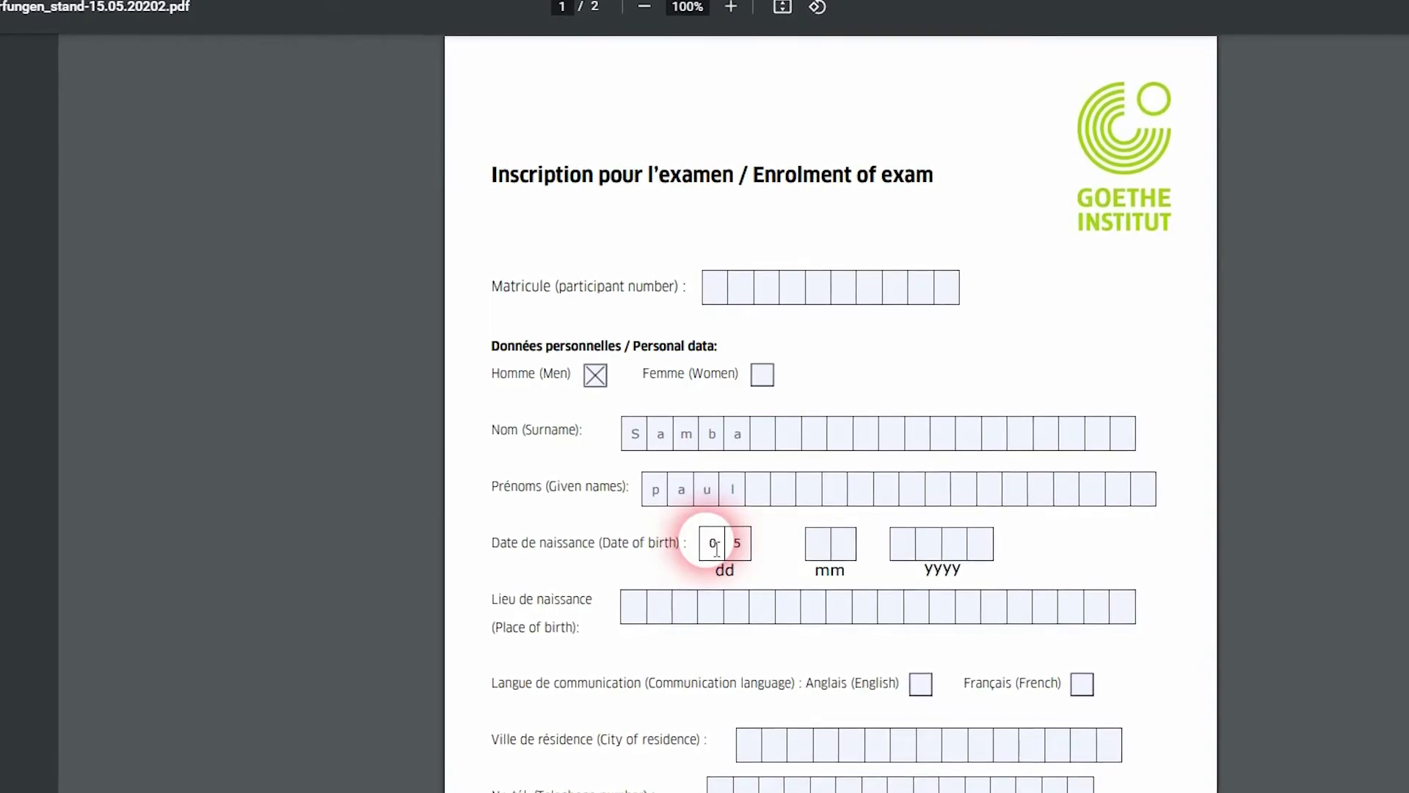
click(828, 556)
text(1)
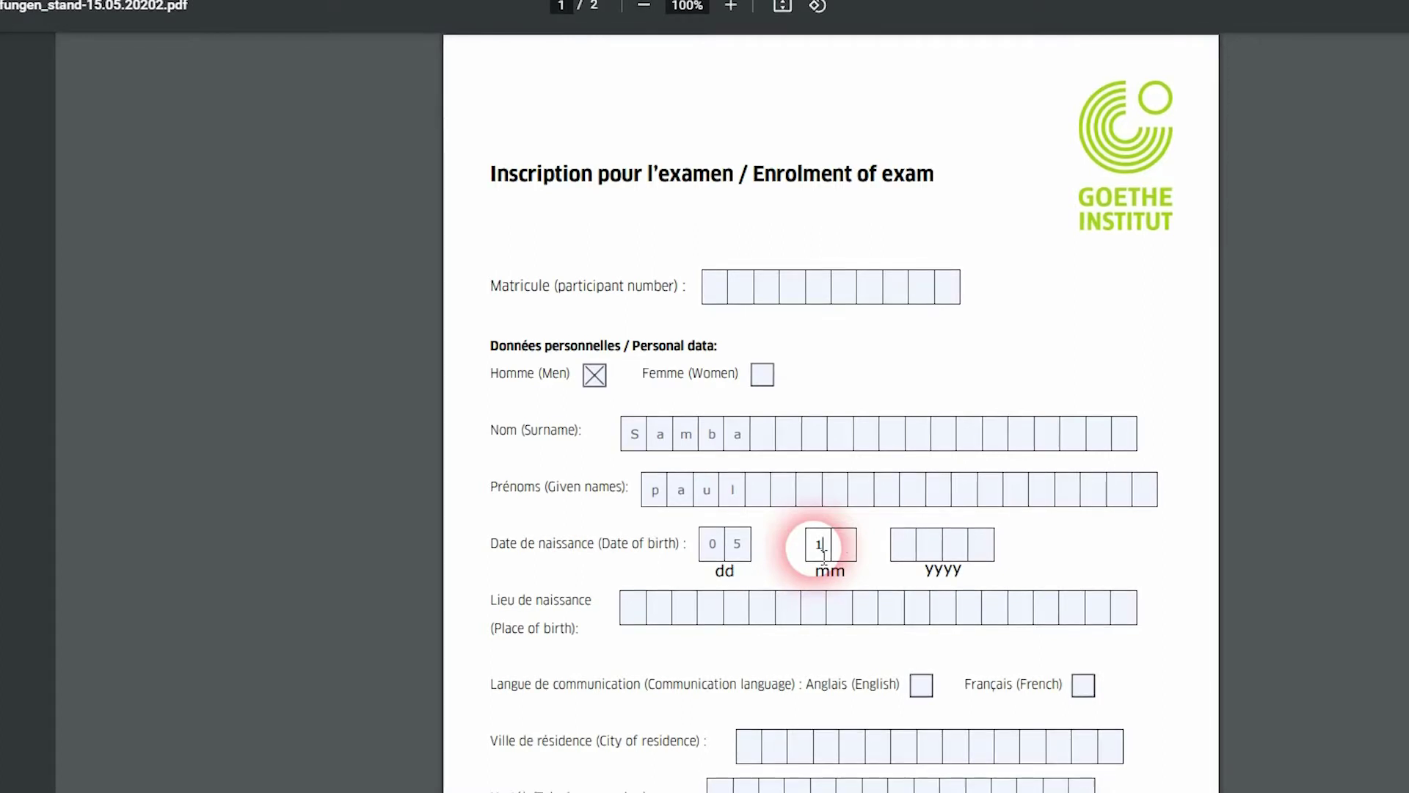
text(45)
drag(834, 554, 791, 547)
click(904, 549)
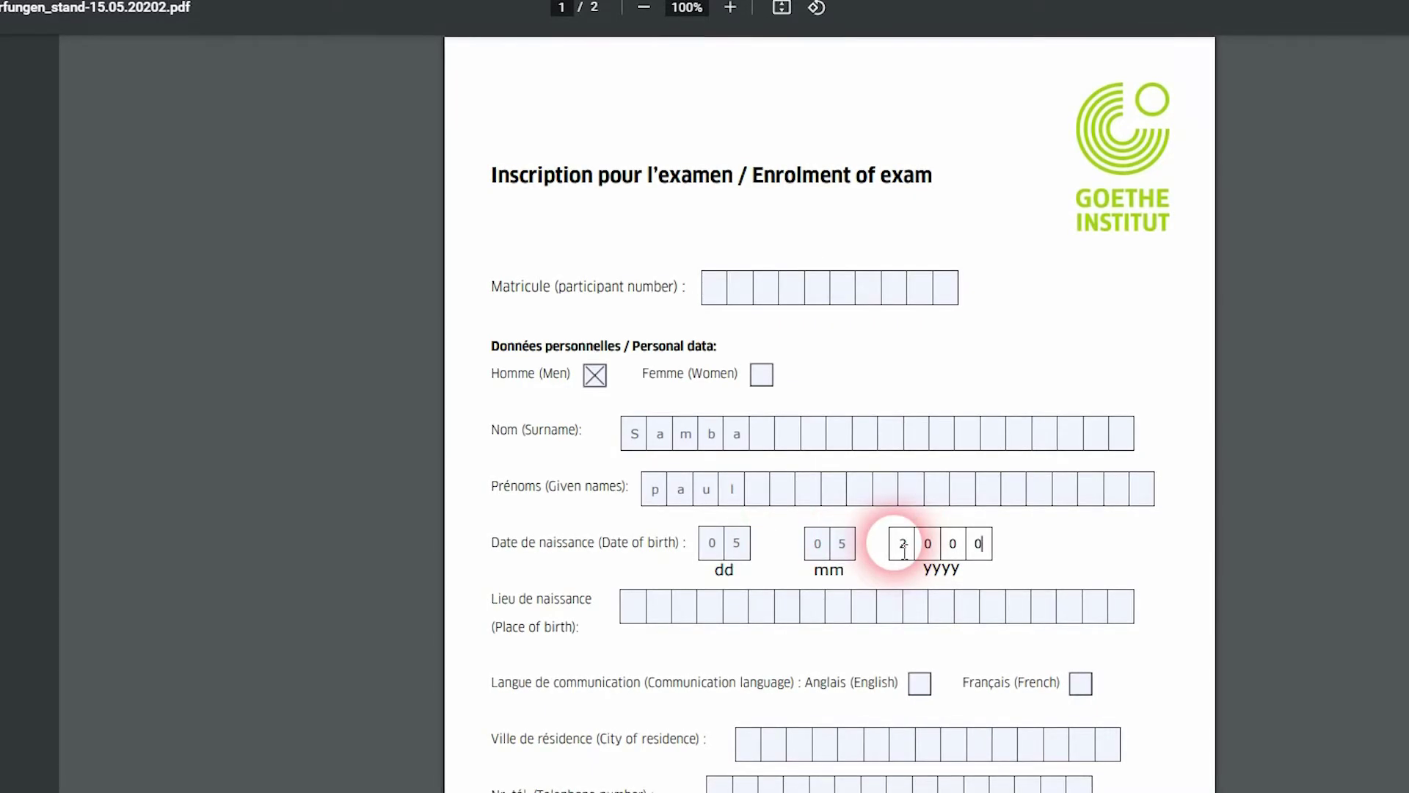
click(644, 616)
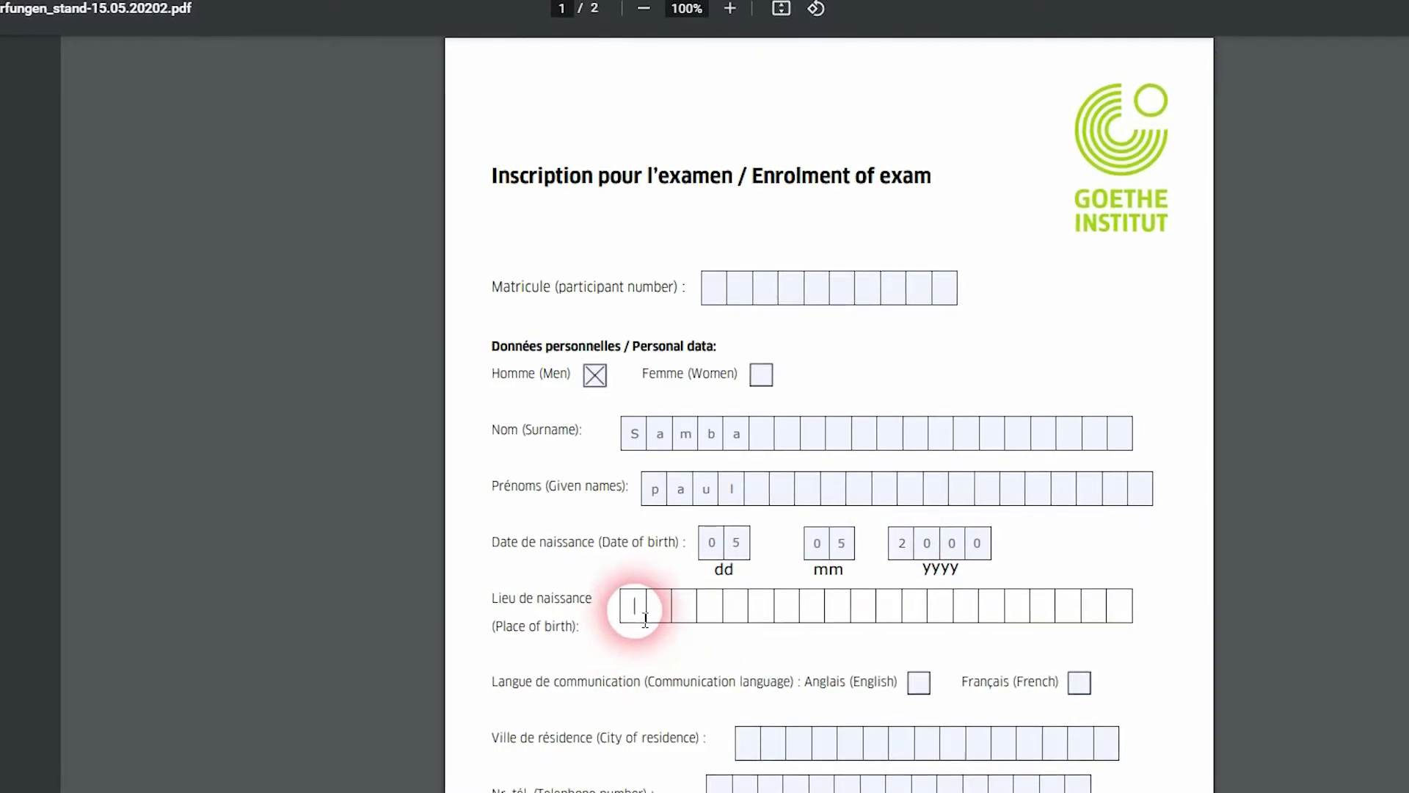
text(Doua)
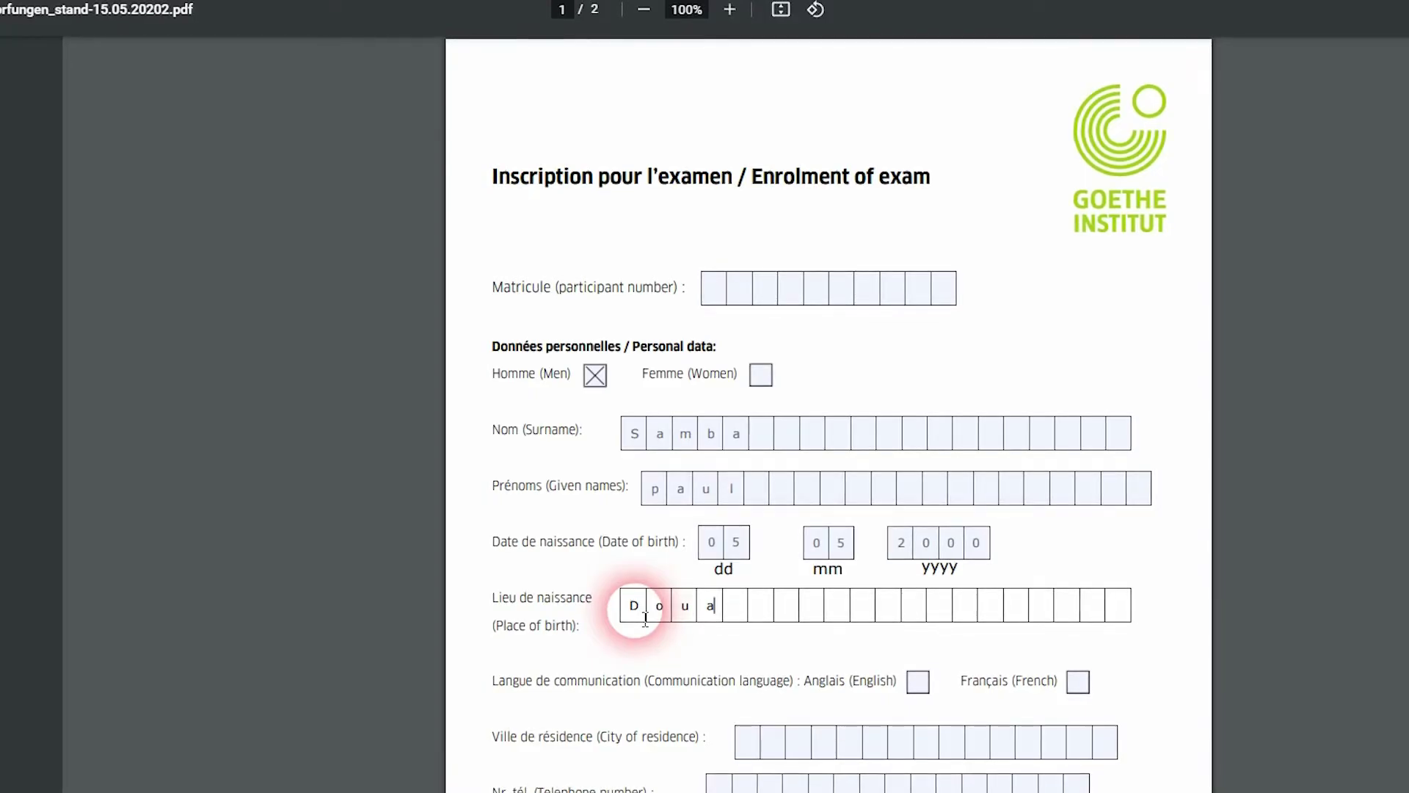
text(la)
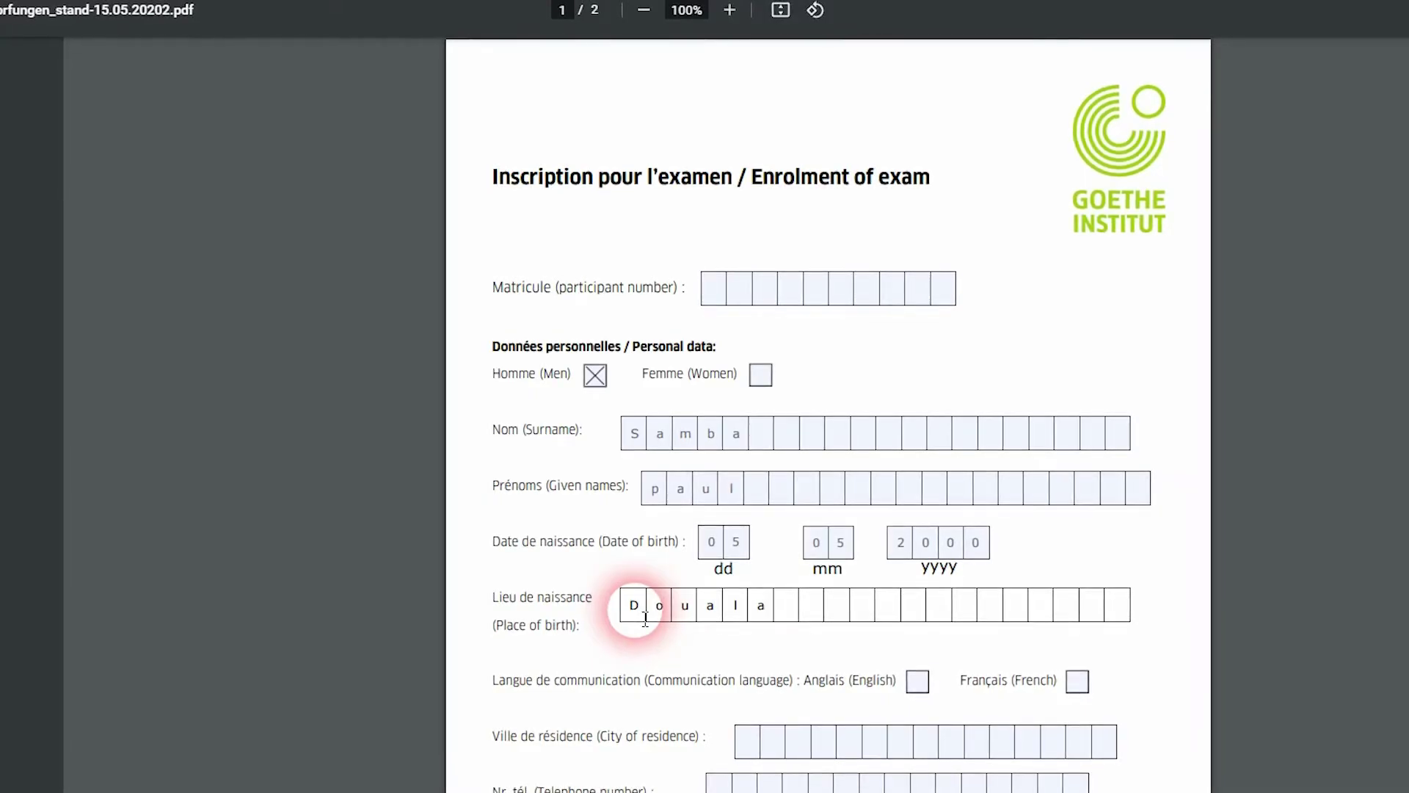
scroll(645, 617, down, 3)
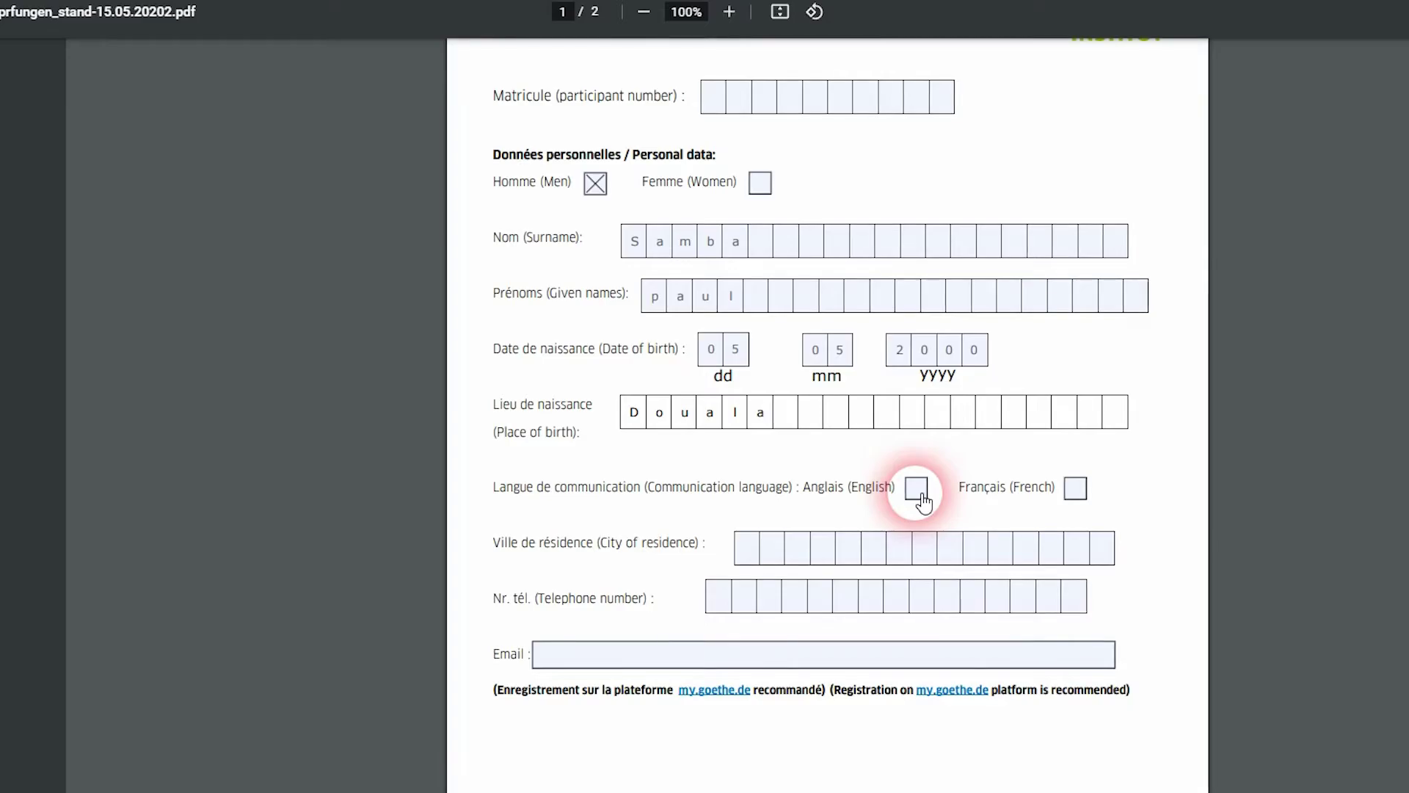
Tick Français, enter Douala as city of residence, and fill in the applicant's telephone number
click(1076, 490)
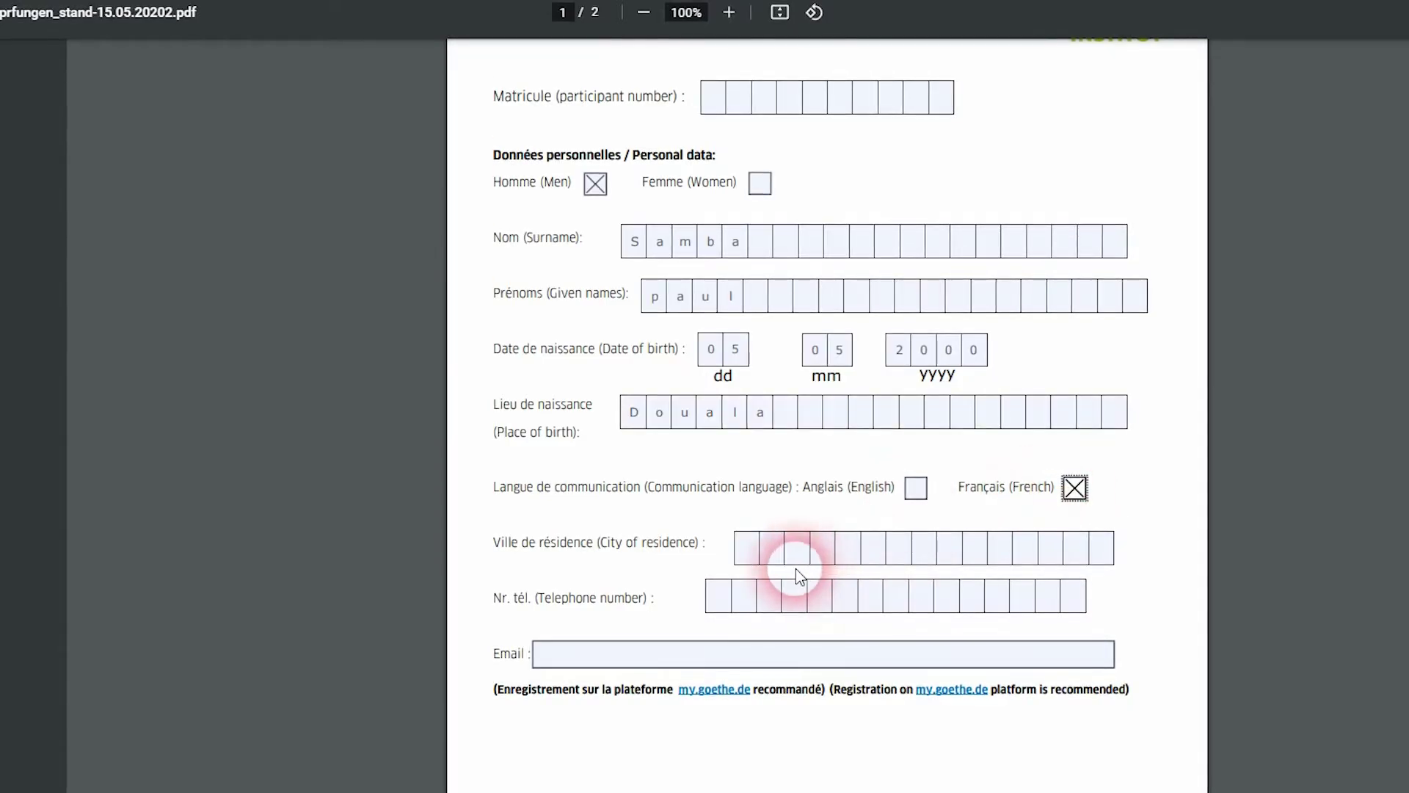
click(750, 551)
text(Do)
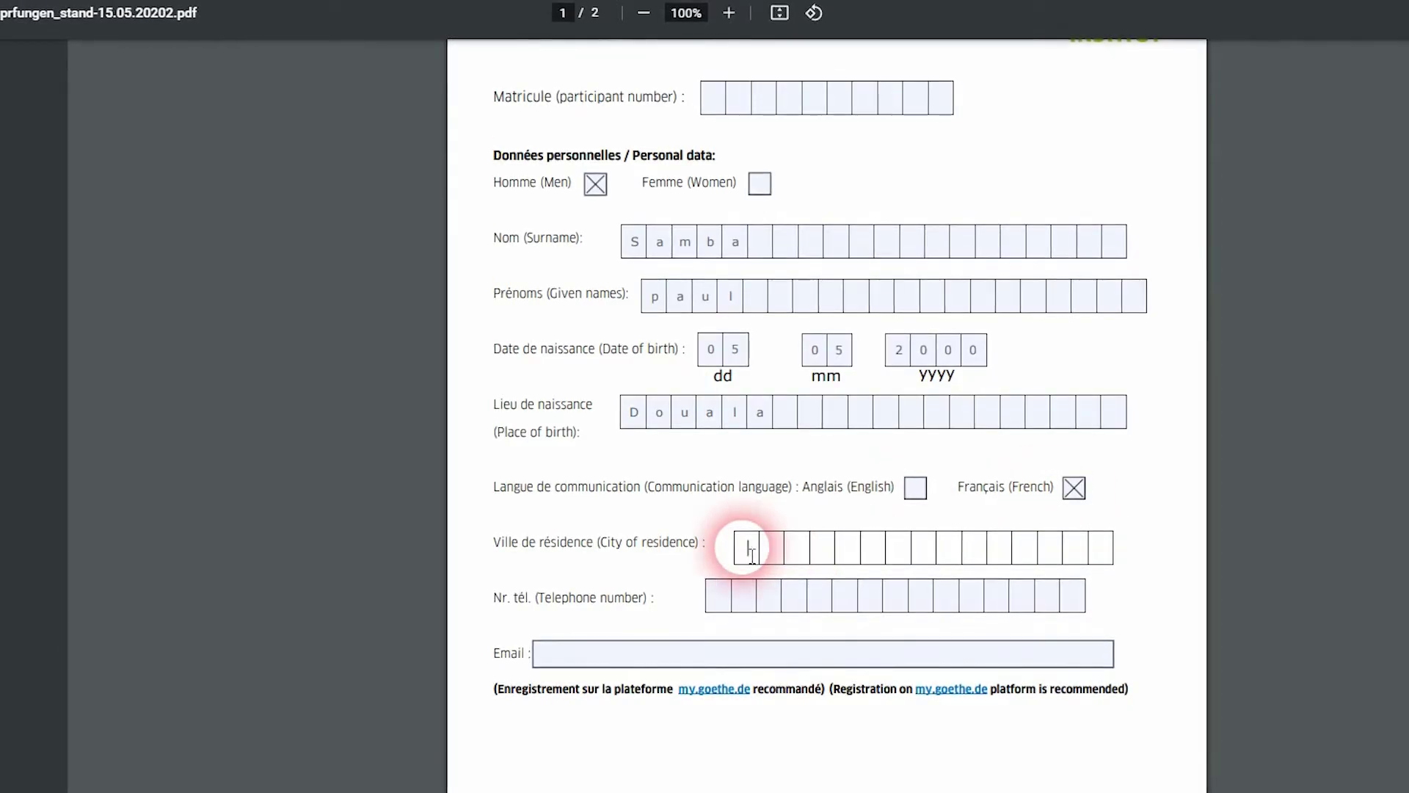
text(uala)
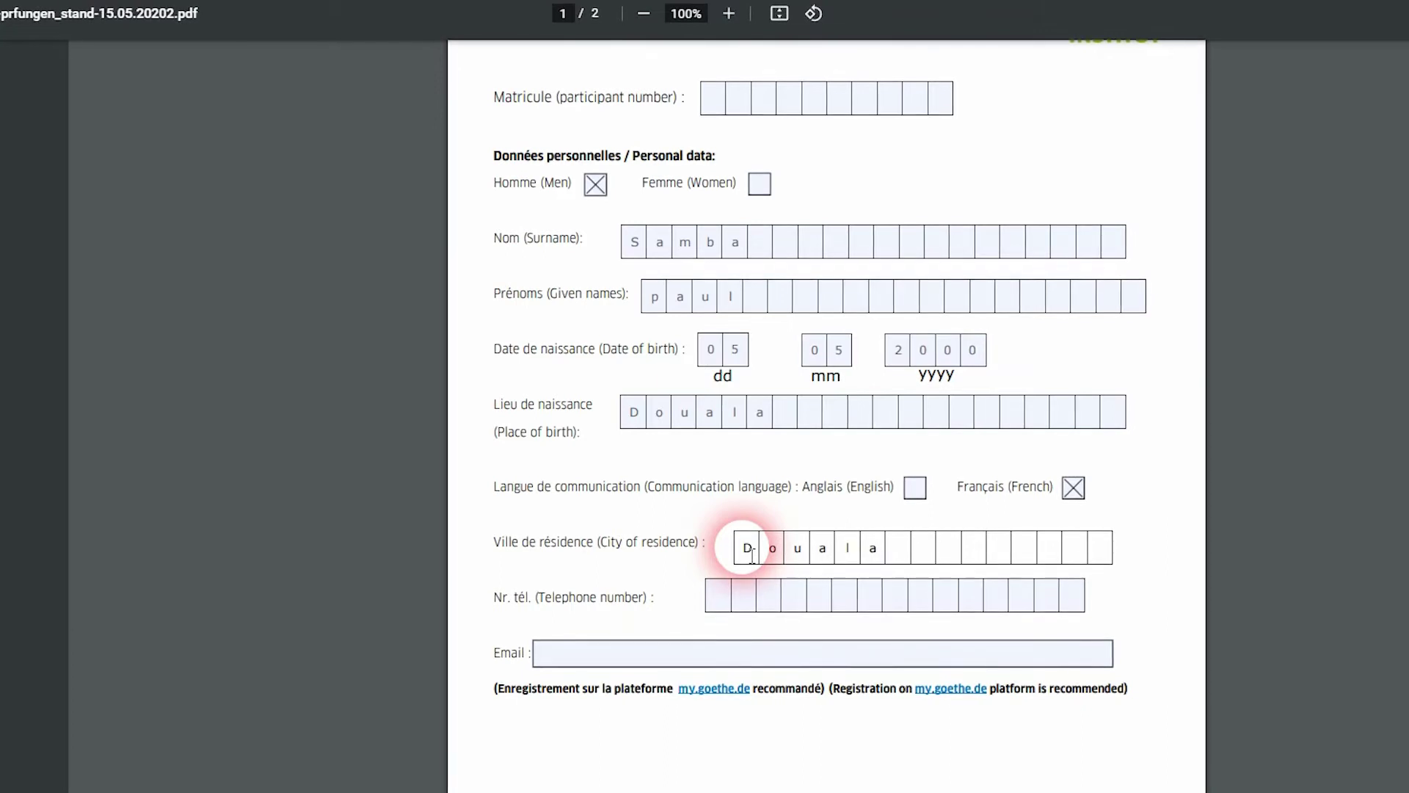
click(719, 599)
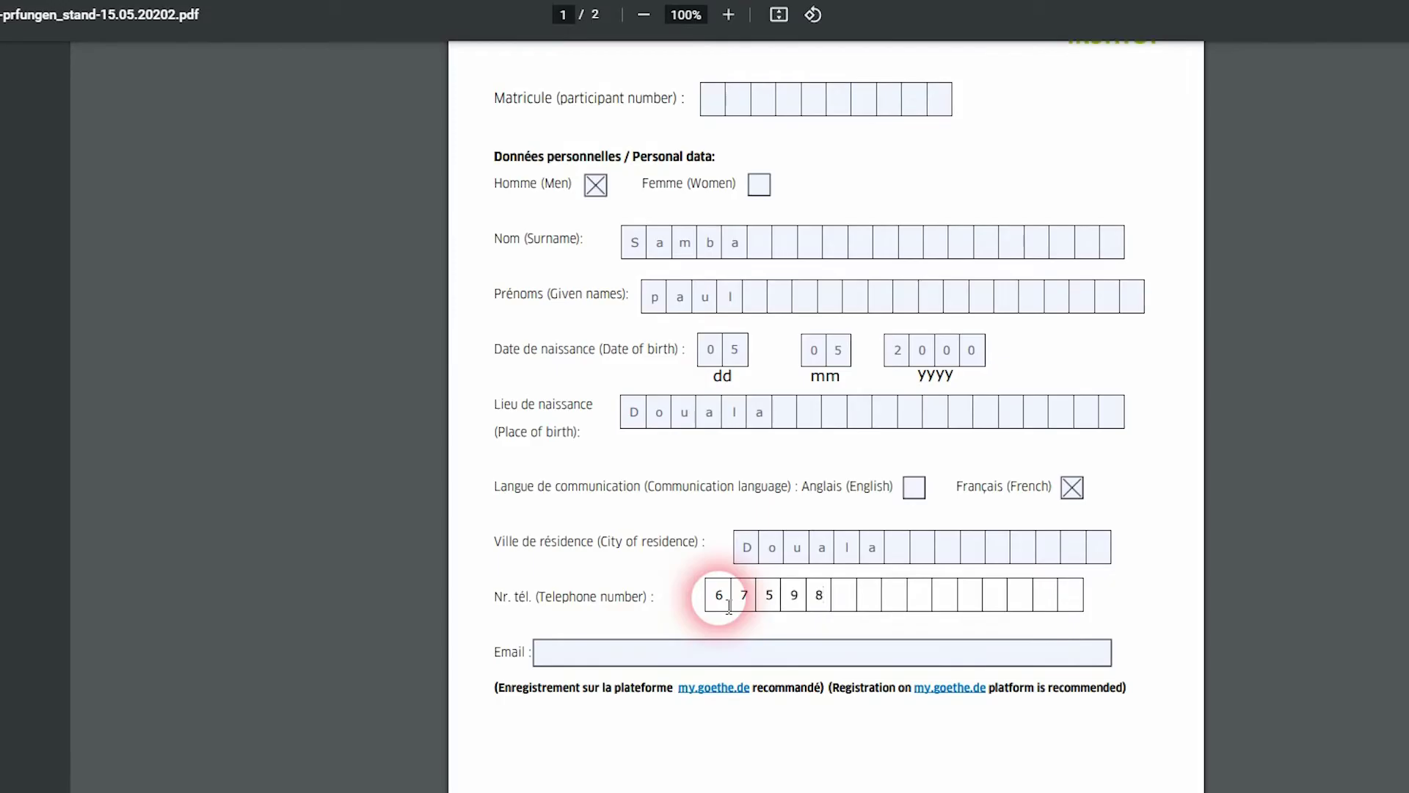
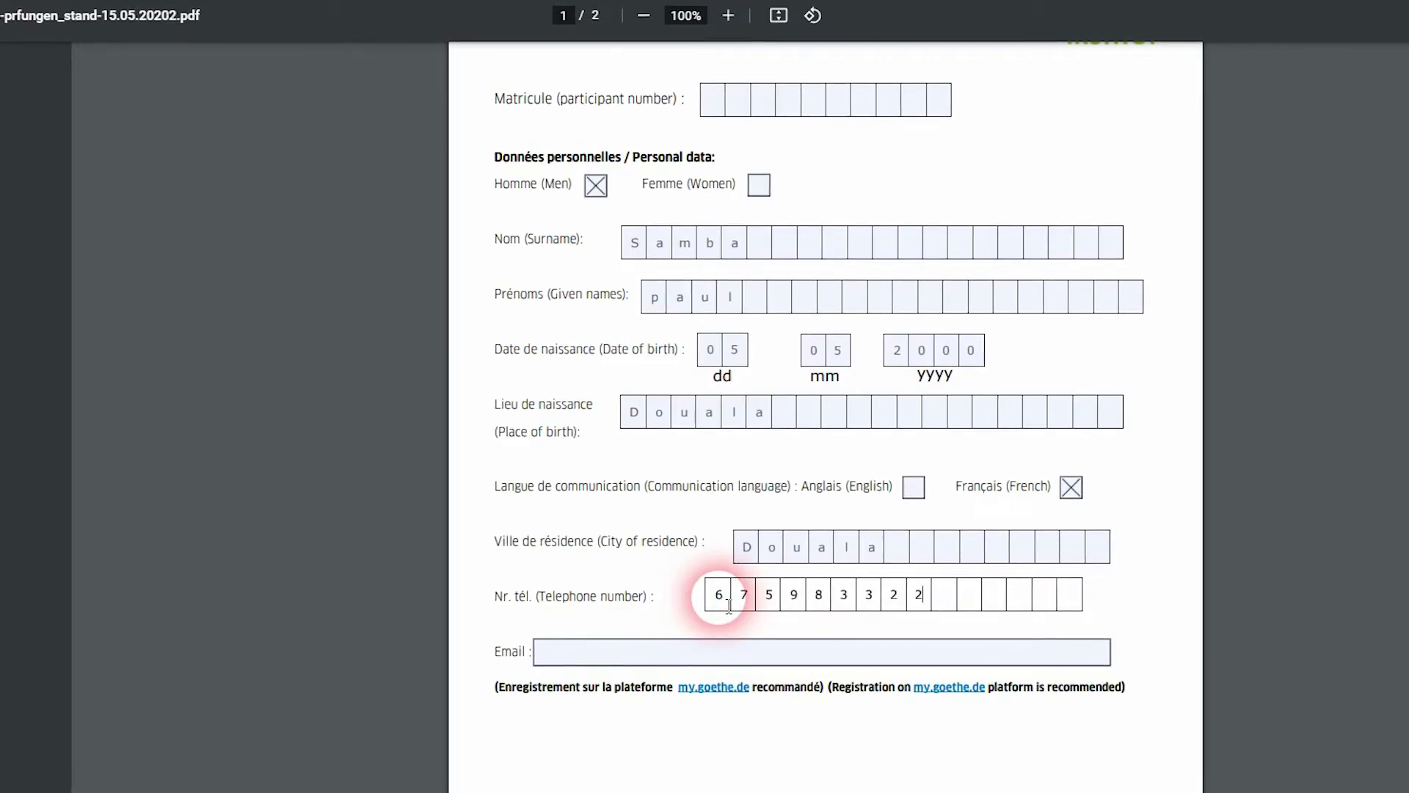
scroll(631, 593, down, 3)
click(611, 472)
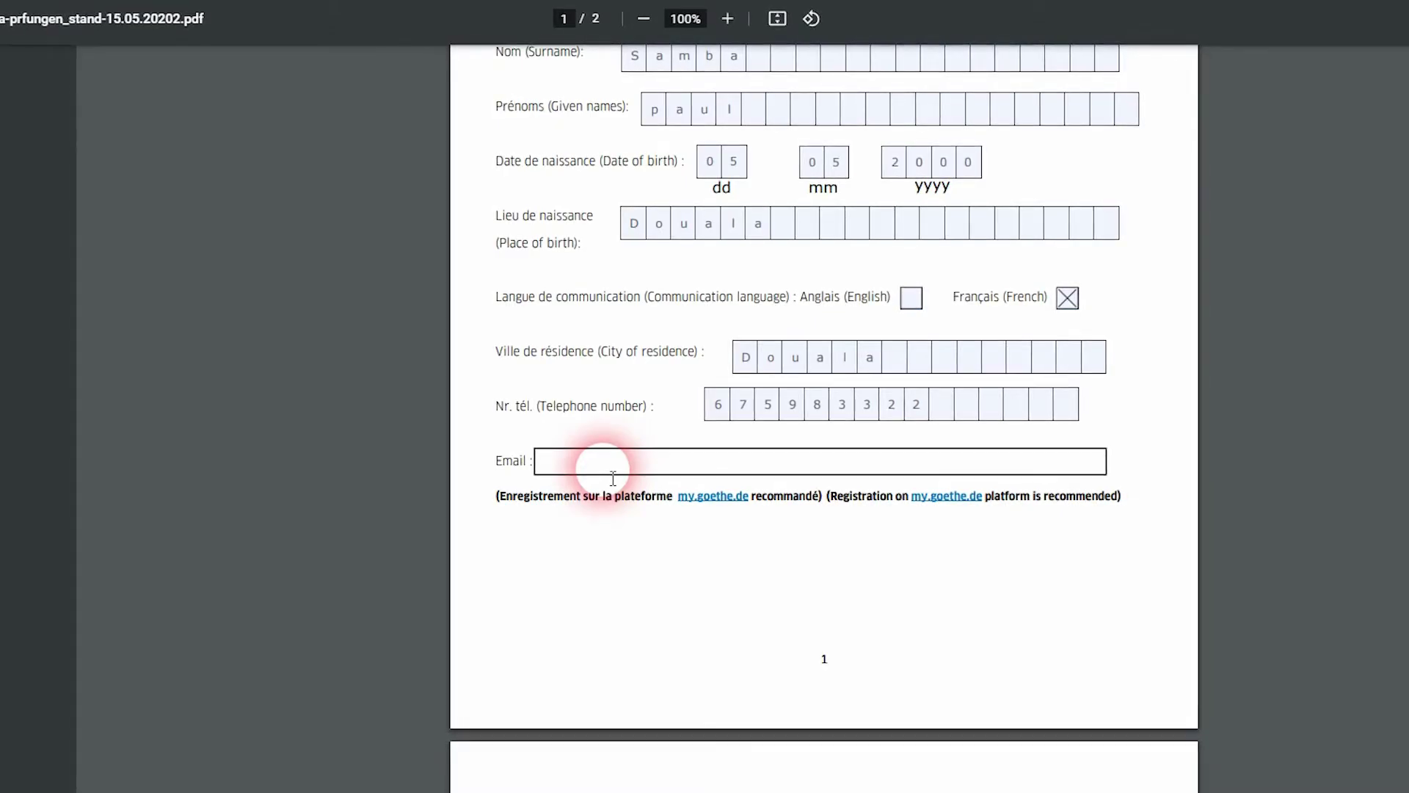
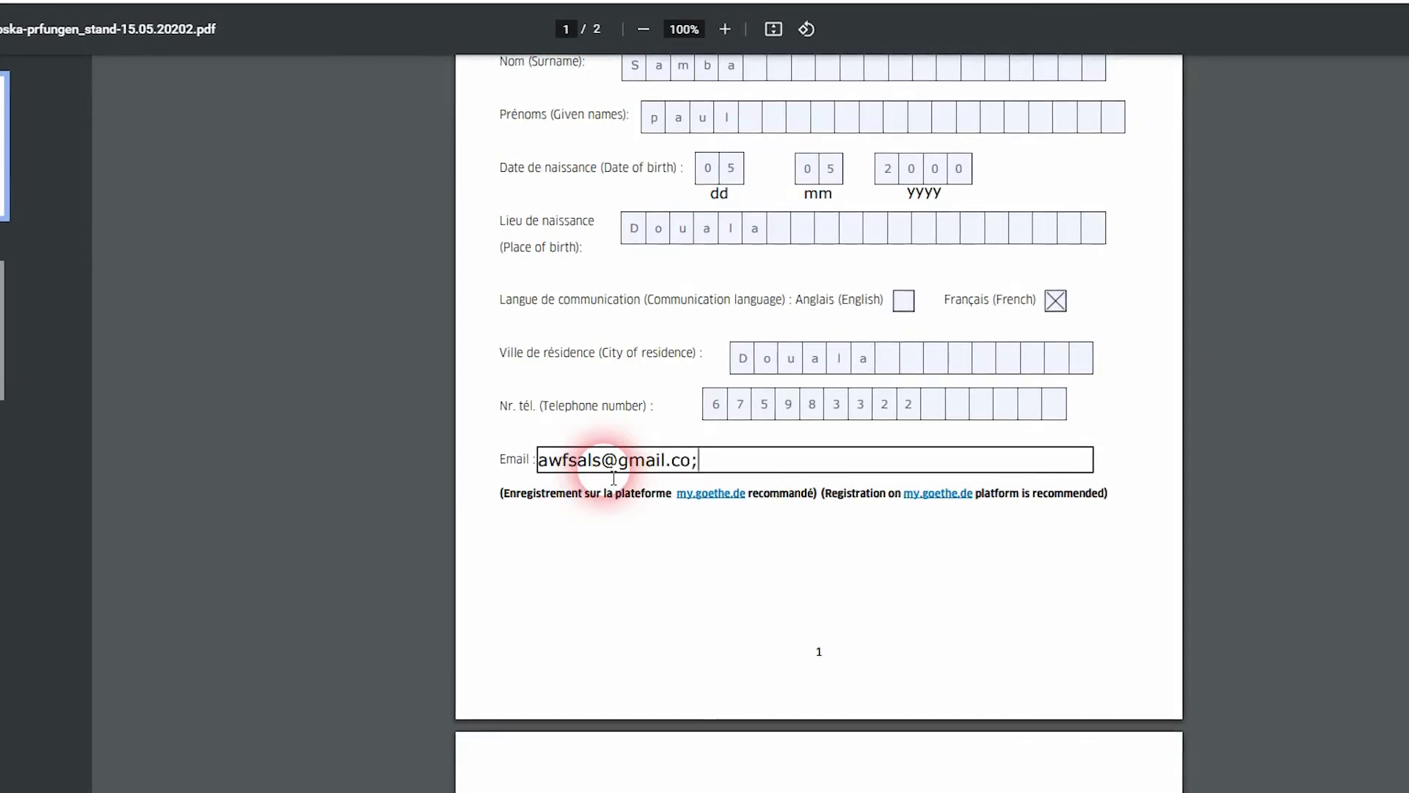
Enter the applicant's Gmail address in the Email field, fixing typos, then scroll to page 2
text(m)
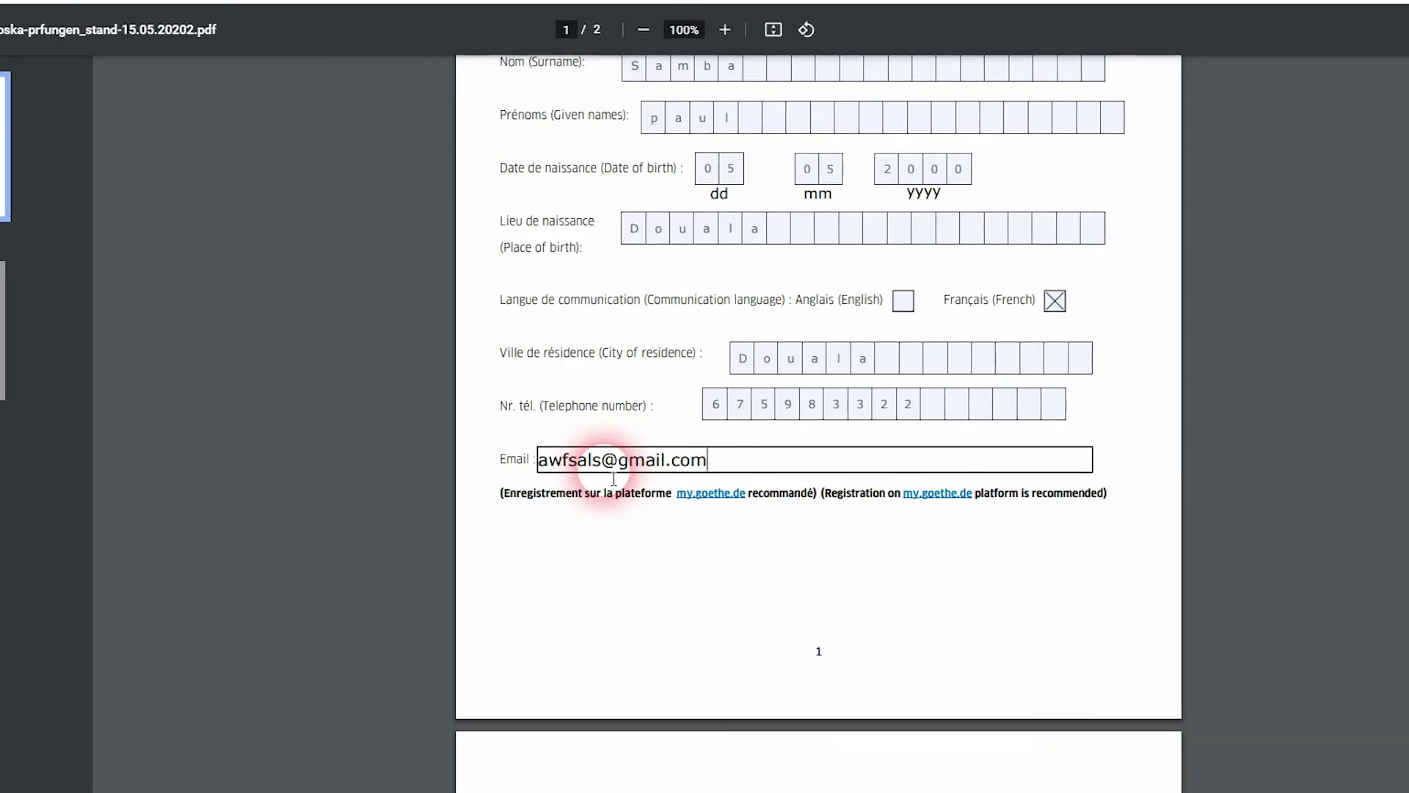
scroll(614, 479, down, 5)
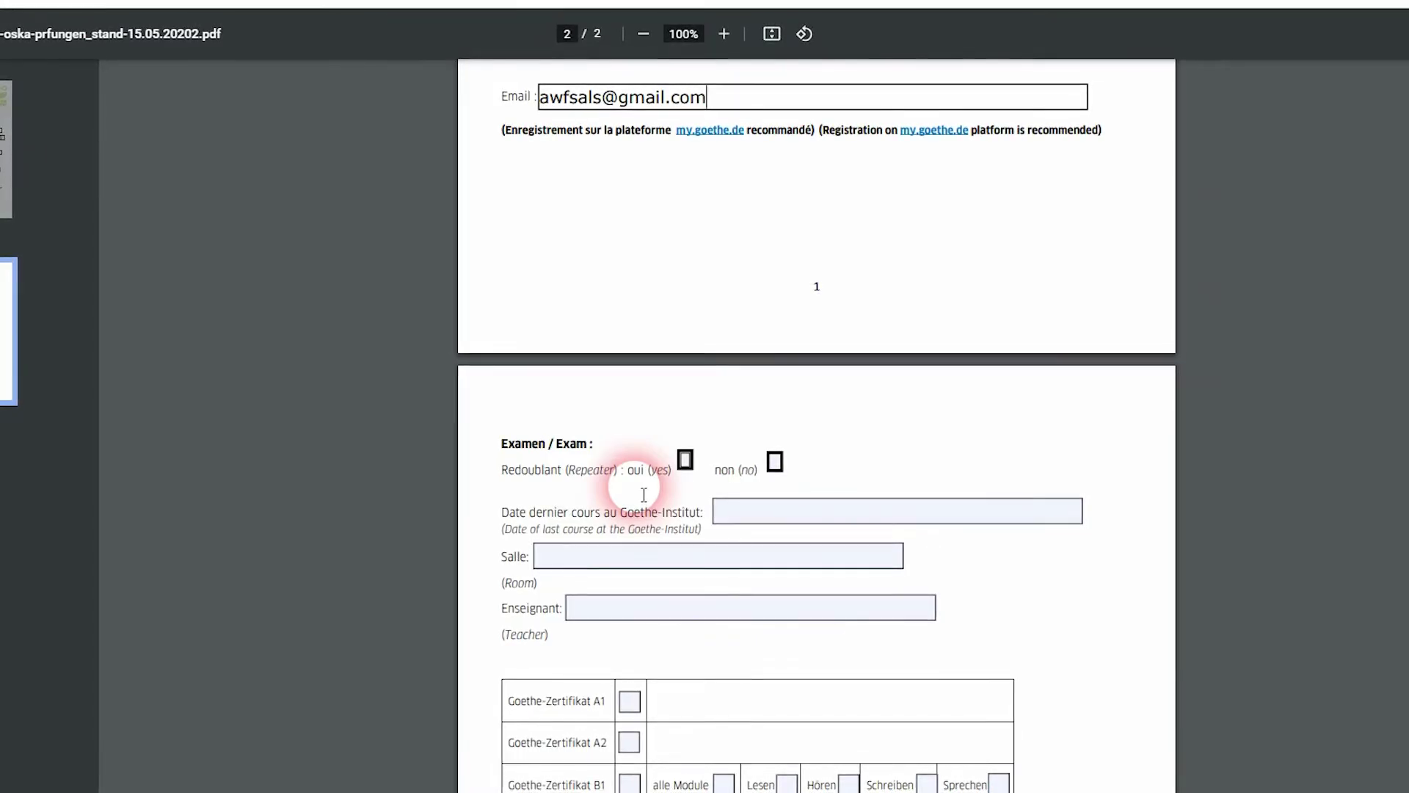
Mark the applicant as not a repeater by ticking 'non'
click(688, 462)
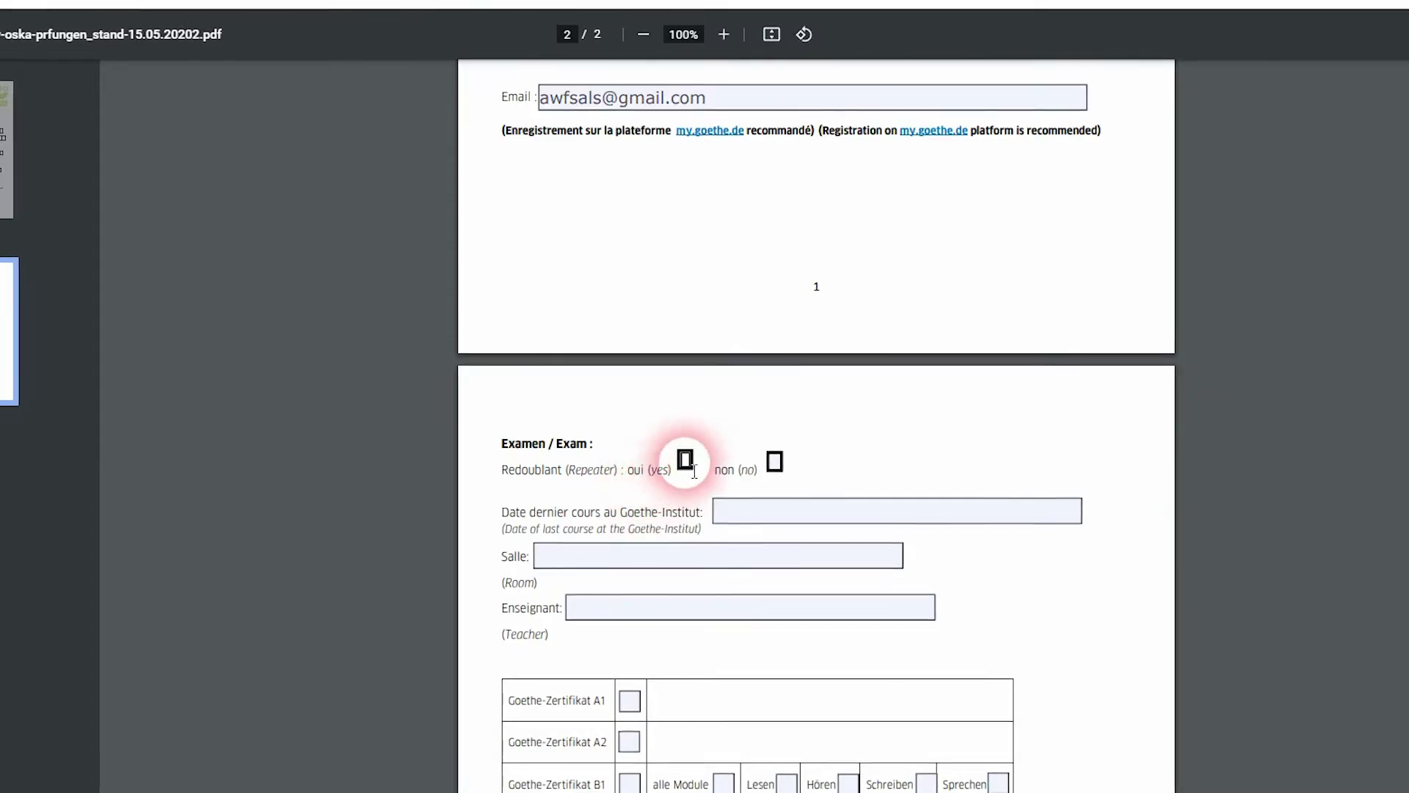
click(773, 469)
text(no)
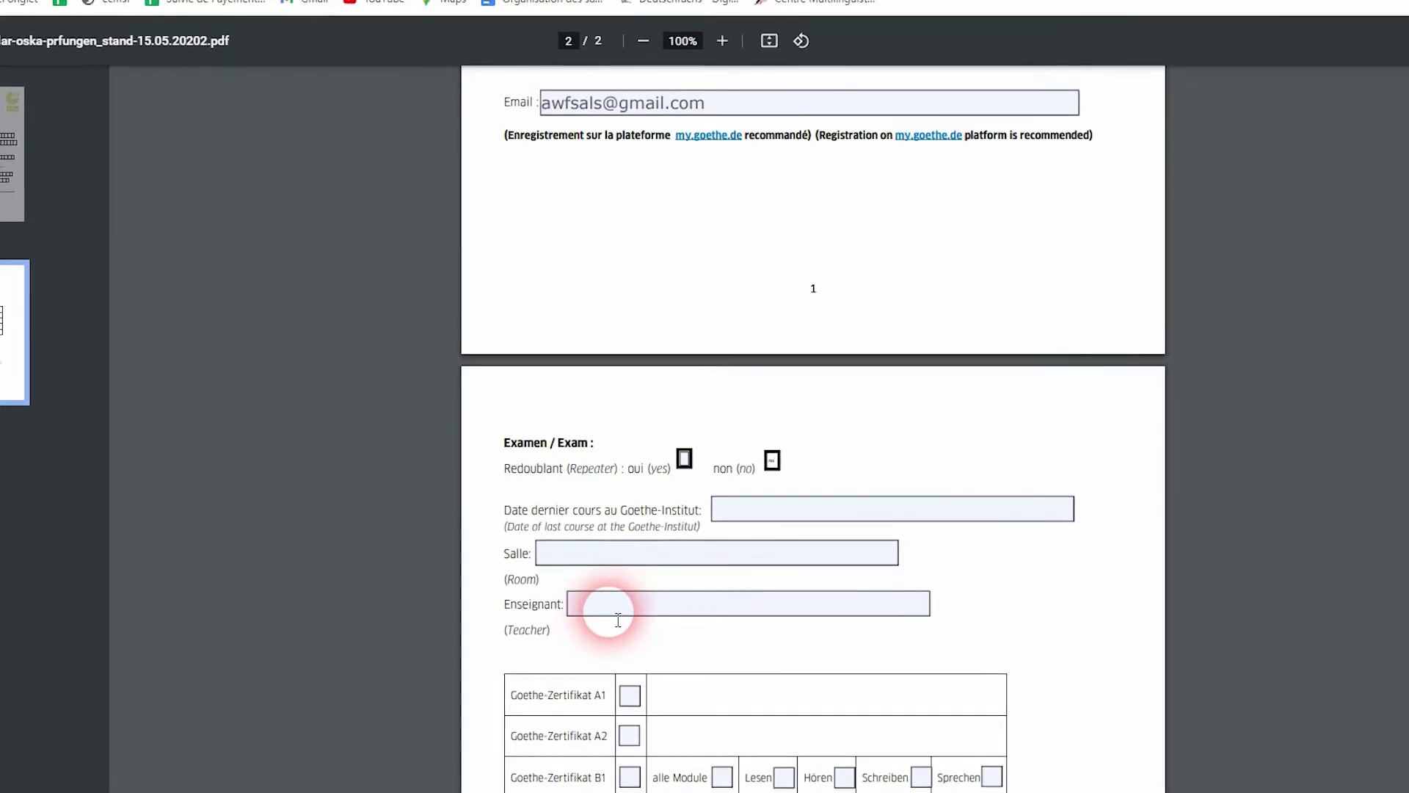
scroll(618, 620, down, 1)
scroll(618, 620, down, 1)
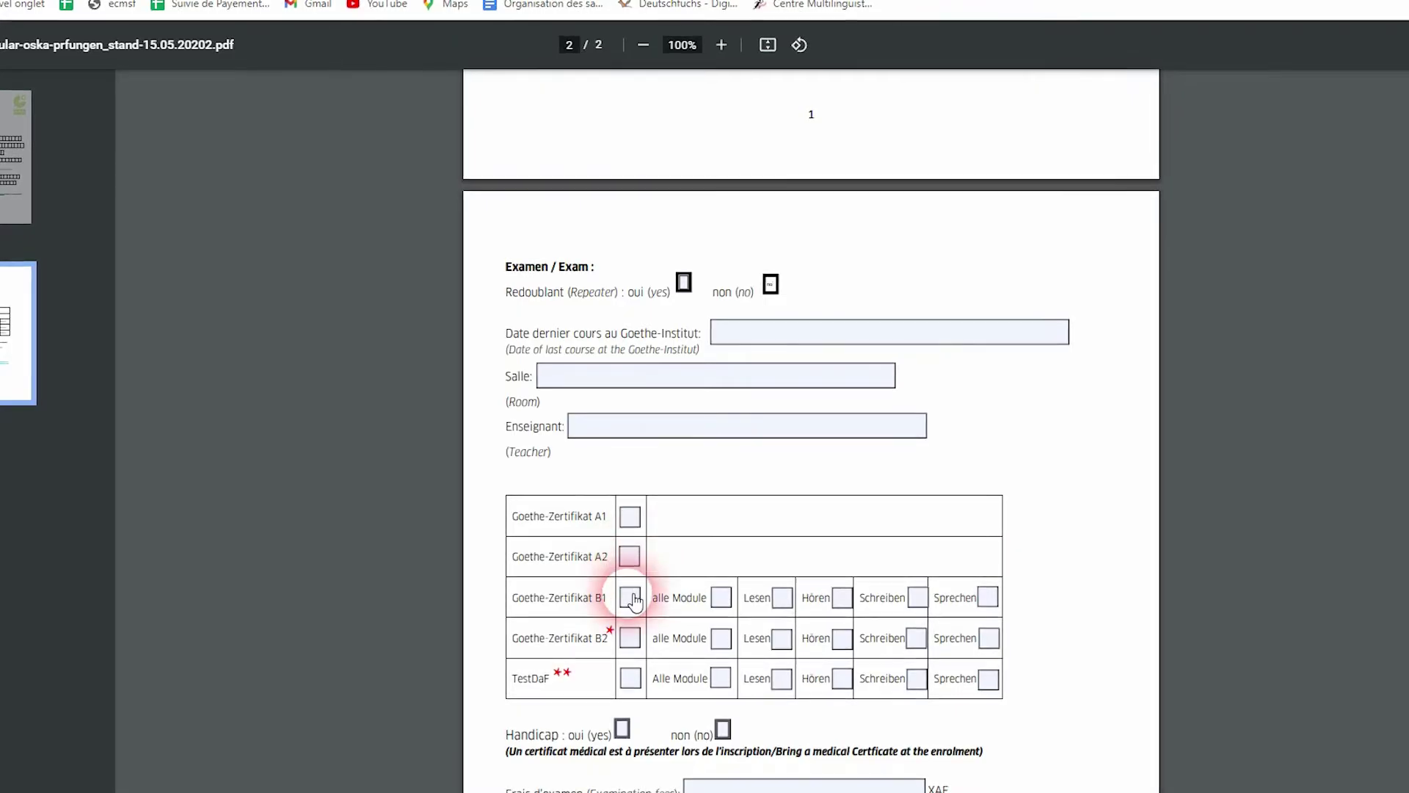
Tick Goethe-Zertifikat B1 with alle Module and answer 'non' for Handicap
click(631, 597)
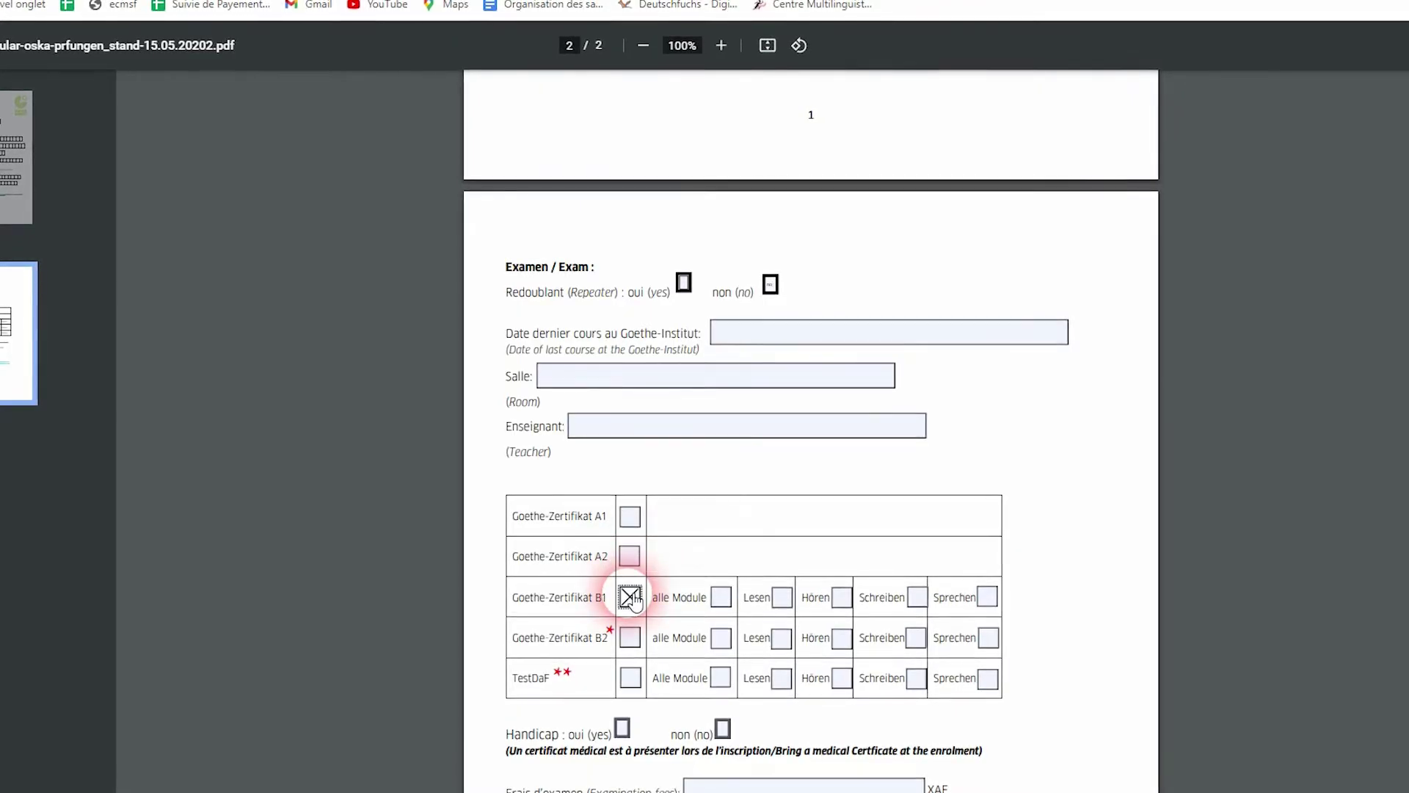
click(723, 598)
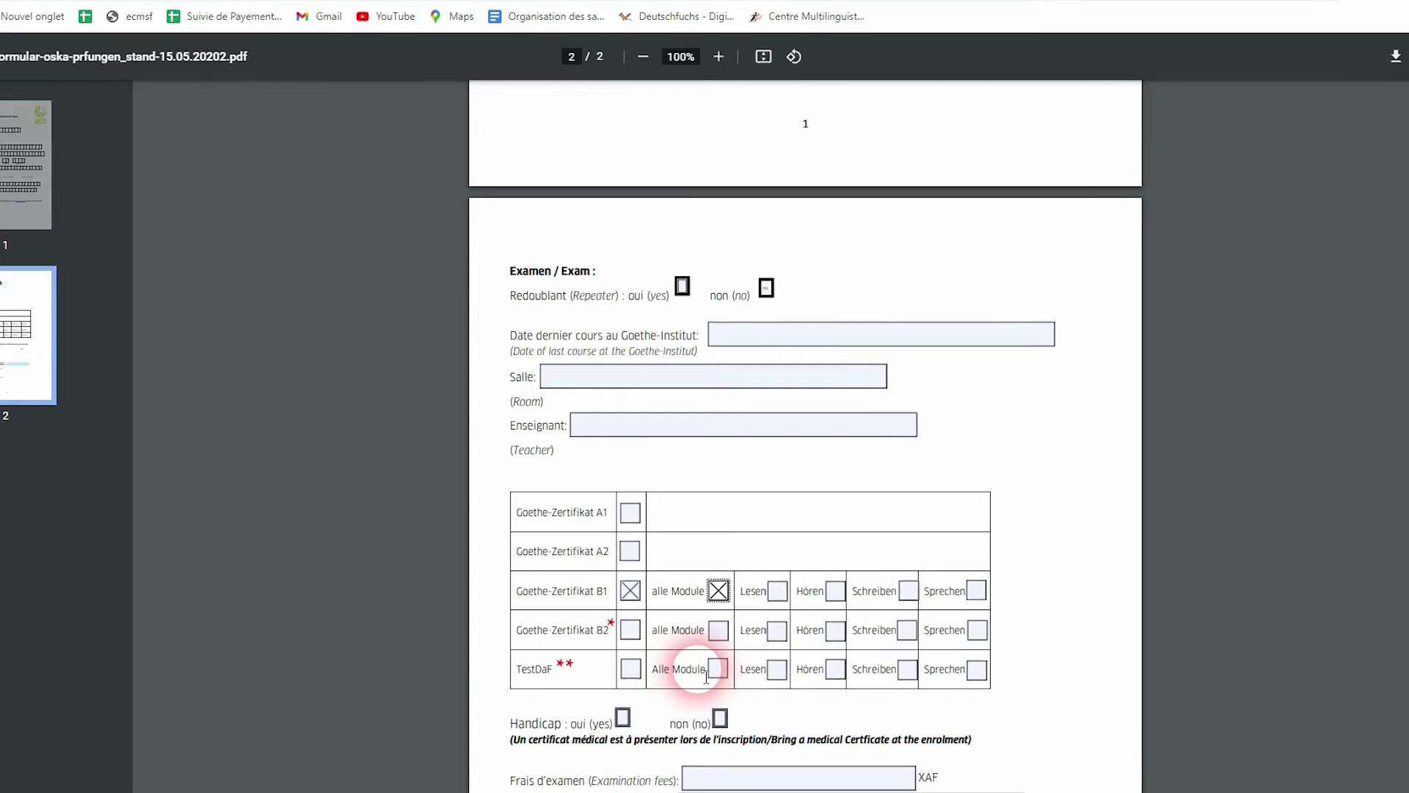
scroll(706, 676, down, 1)
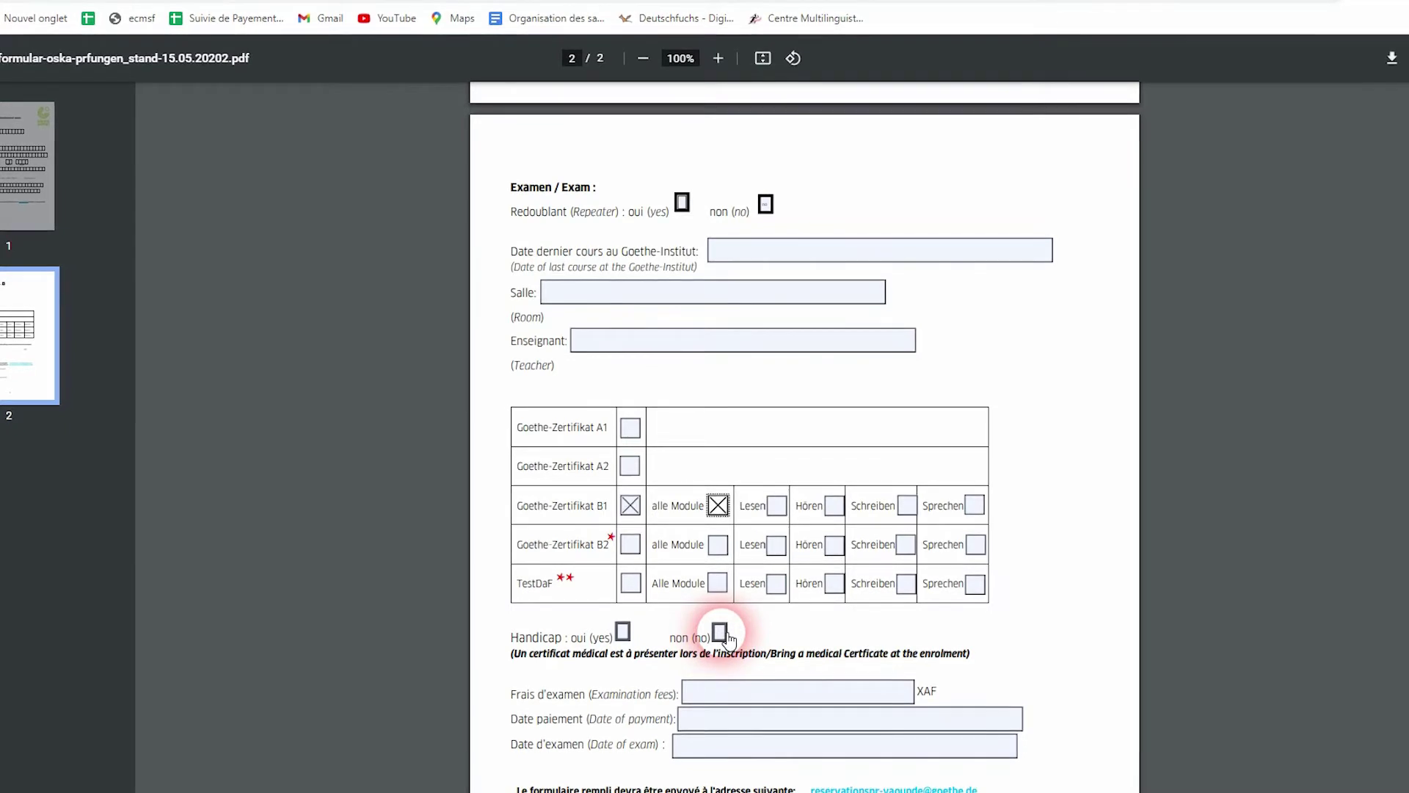
click(719, 633)
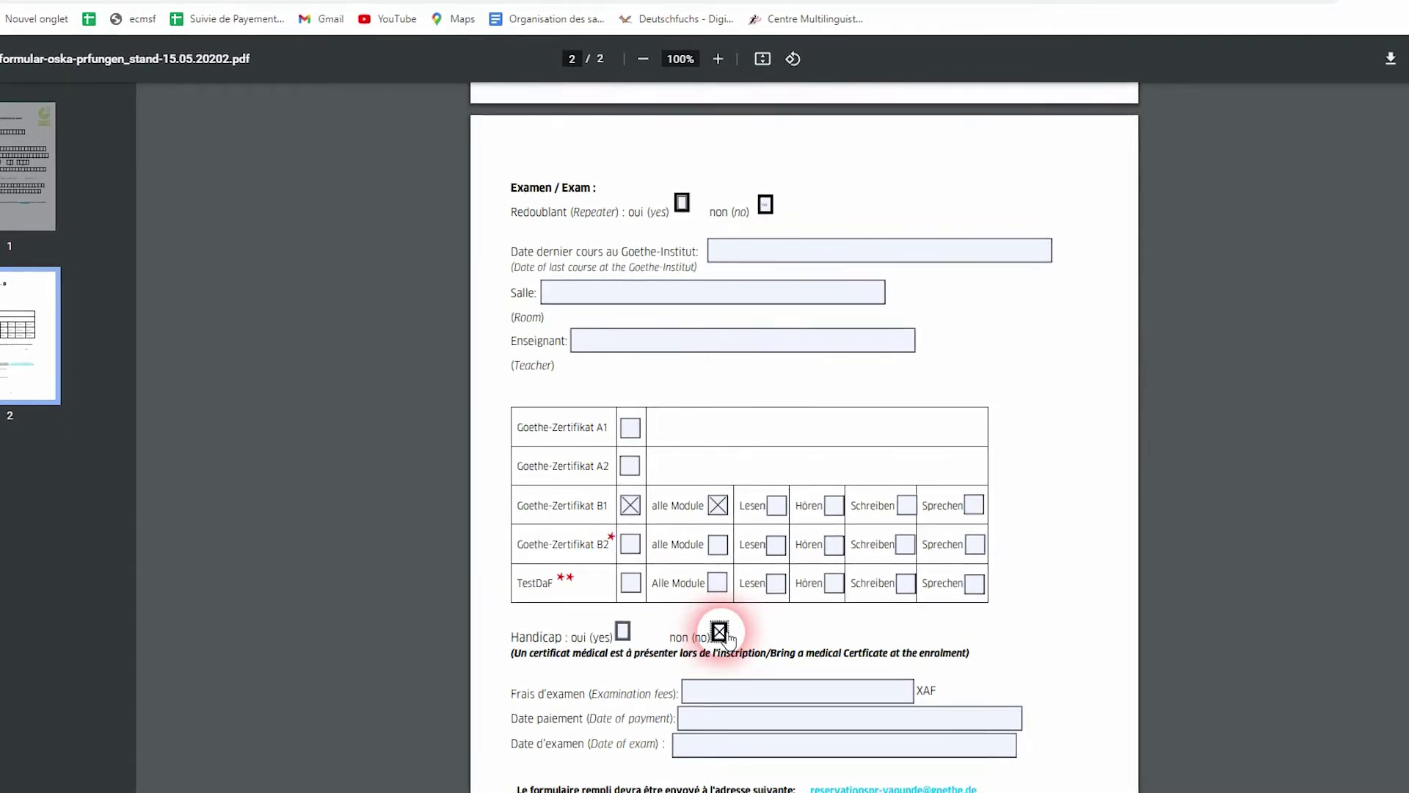
scroll(723, 632, down, 2)
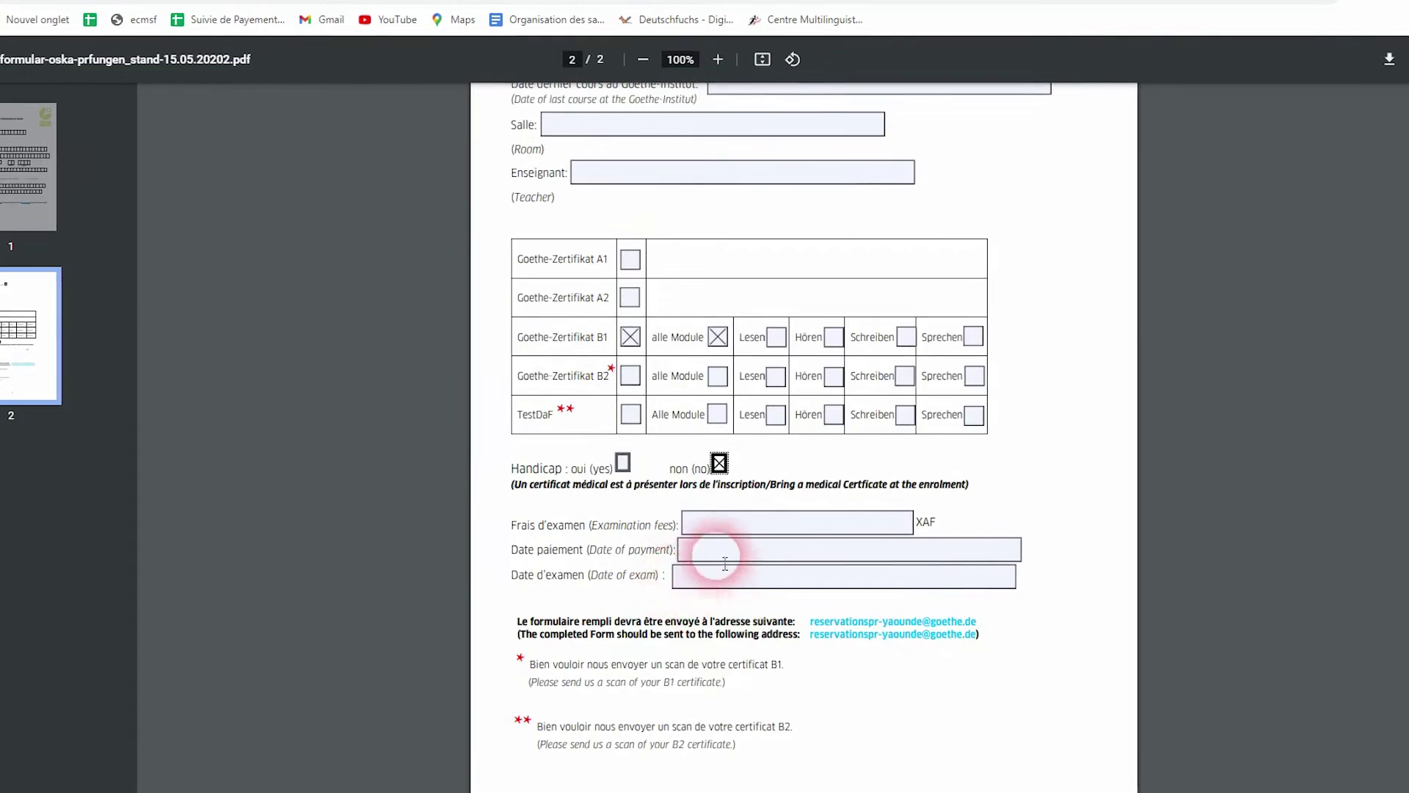
click(719, 522)
Replace the wrong text in Frais d'examen with 80000, giving 80.000 XAF
text(Jun)
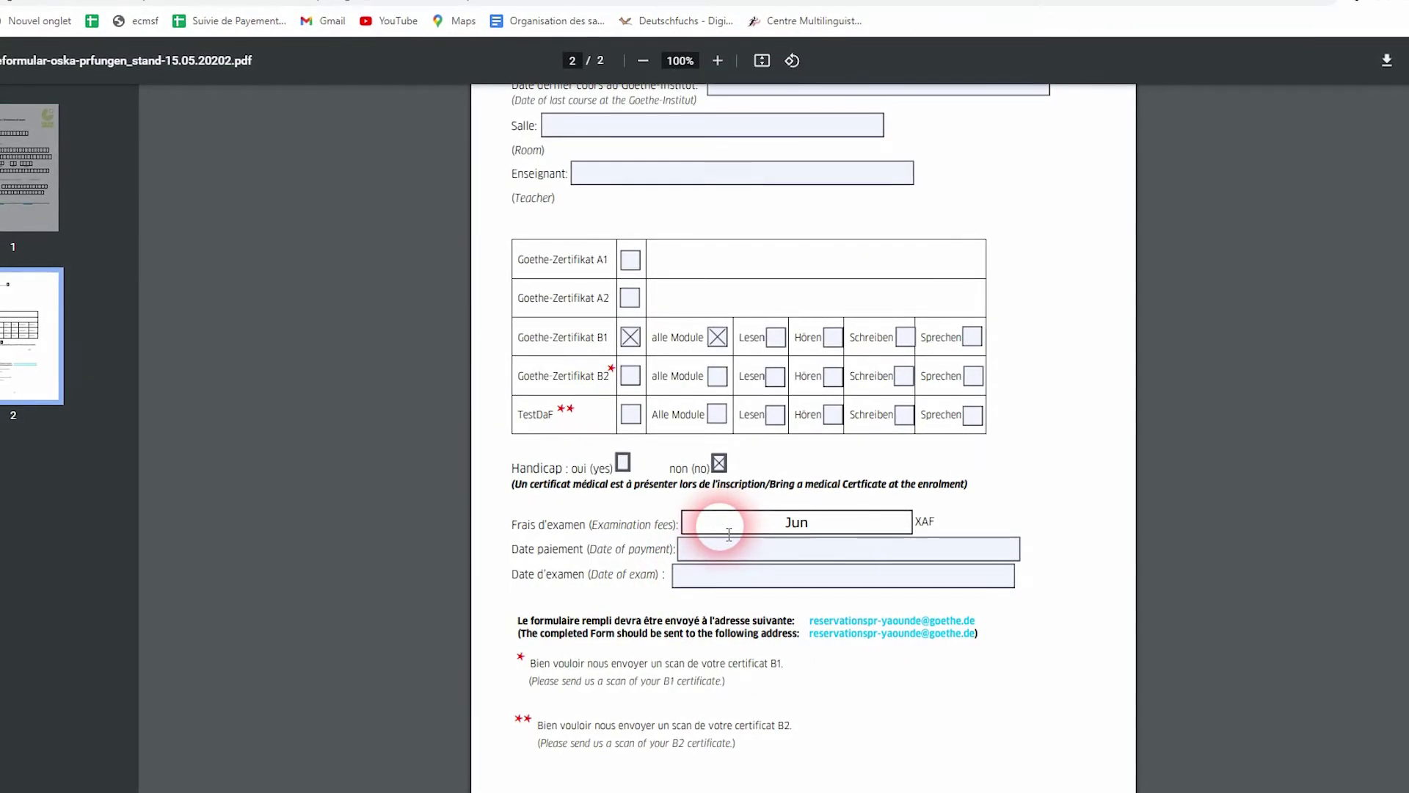
text(in)
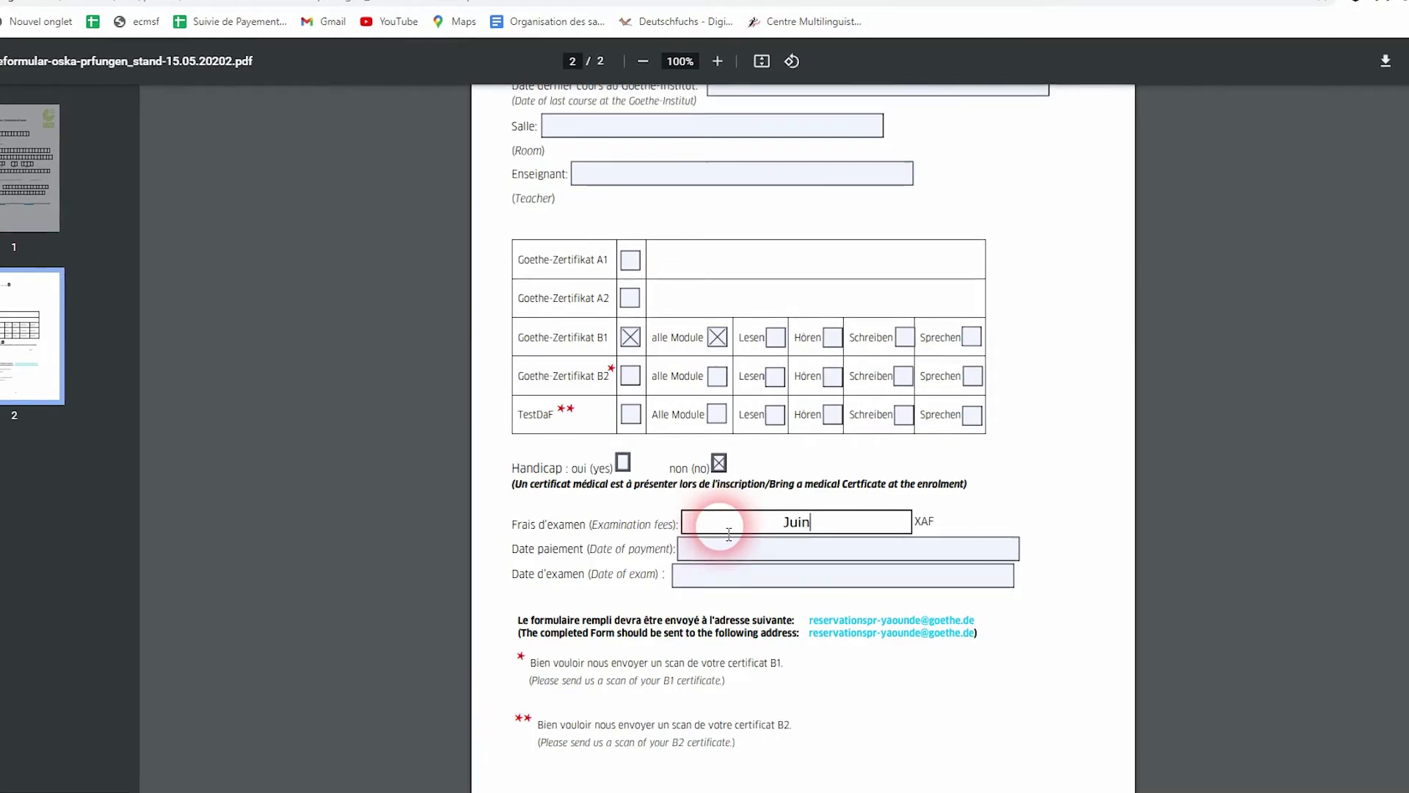
text( -)
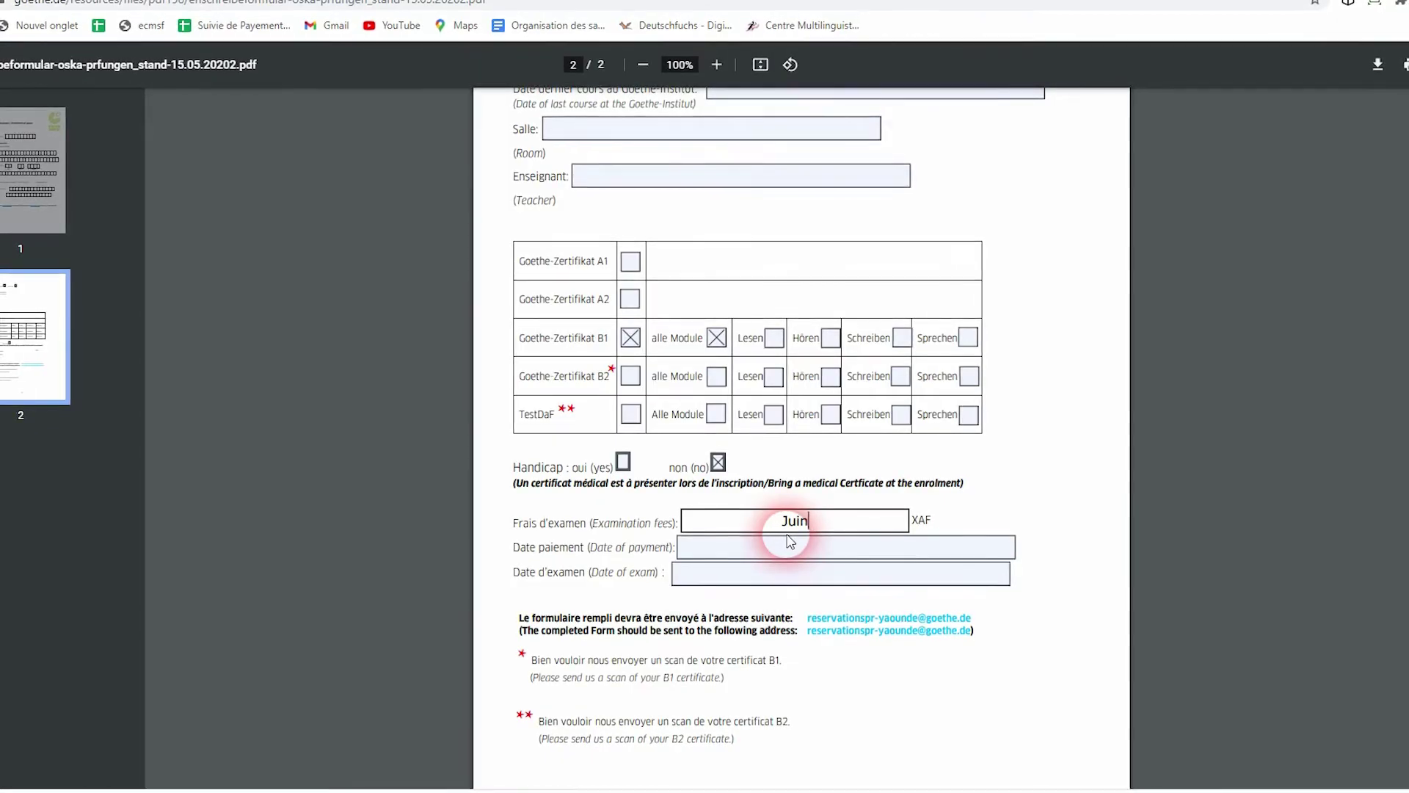
text(/)
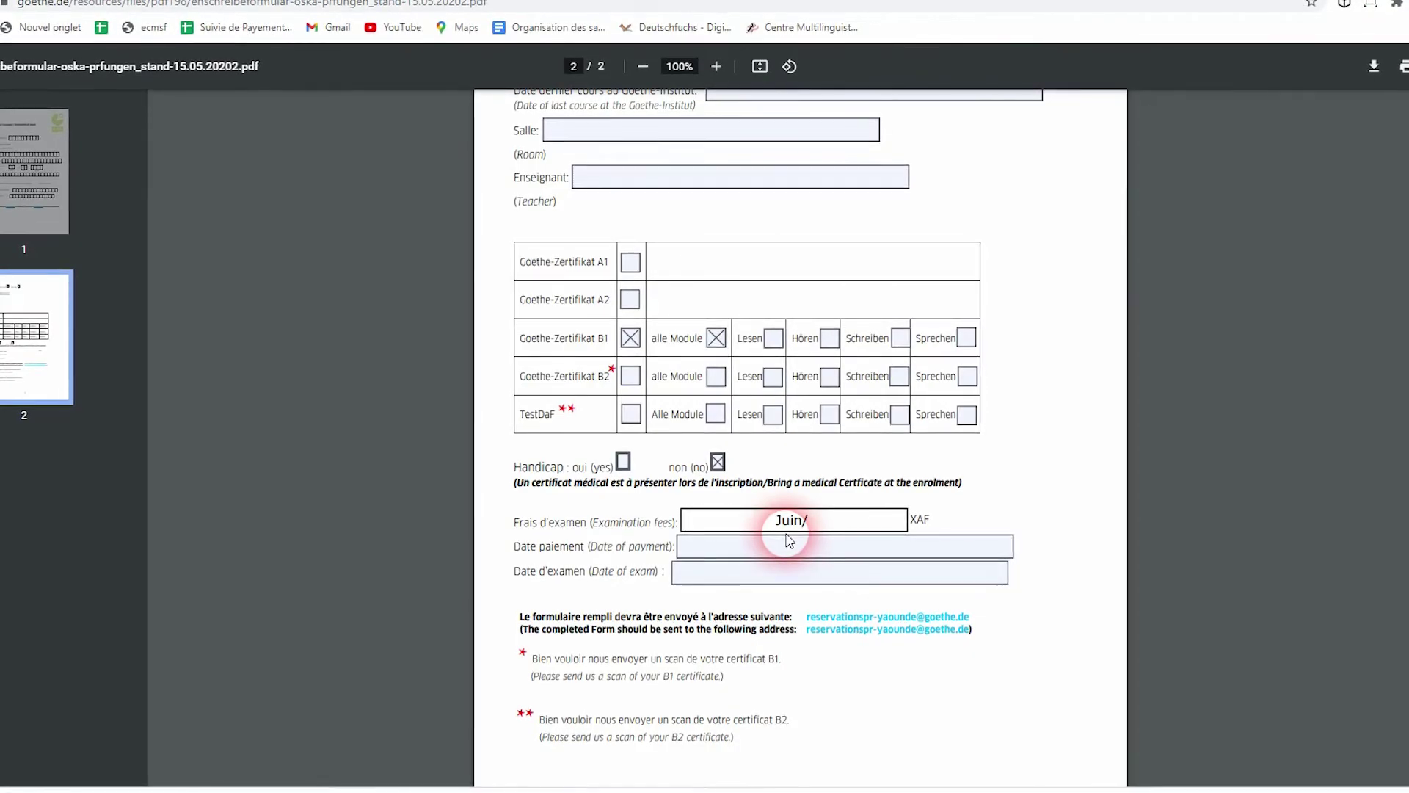
key(BackSpace)
key(BackSpace)
key(BackSpace)
key(BackSpace)
key(BackSpace)
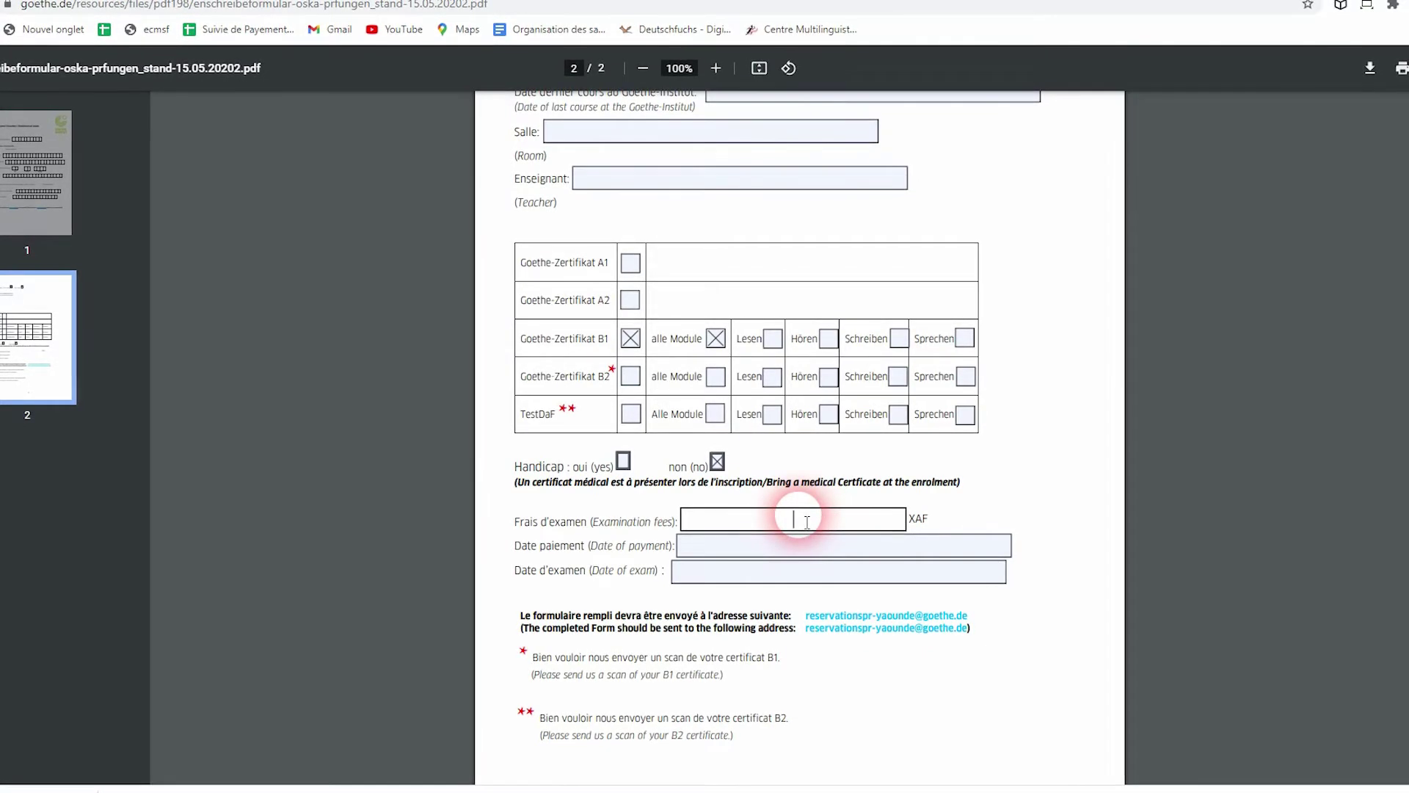
text(8)
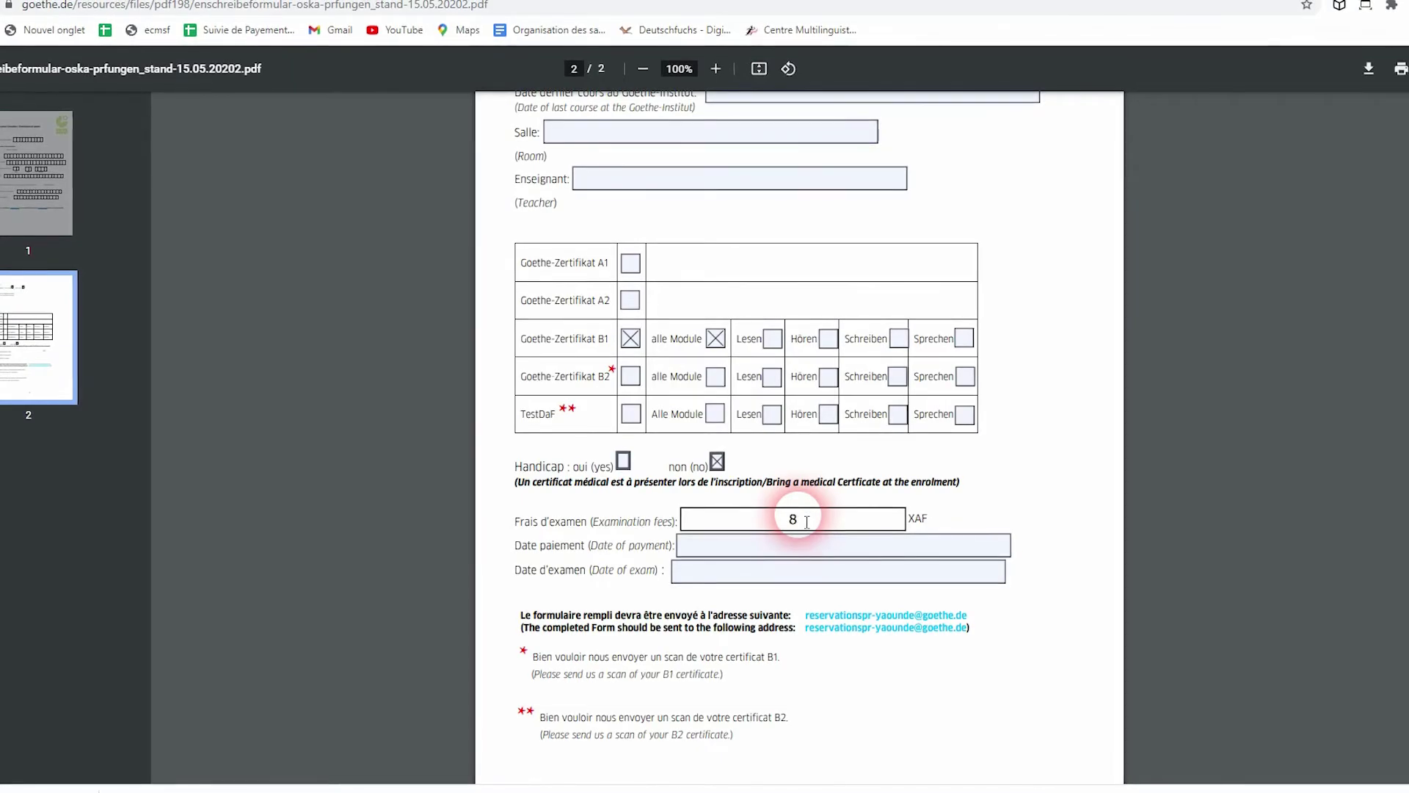
text(0000)
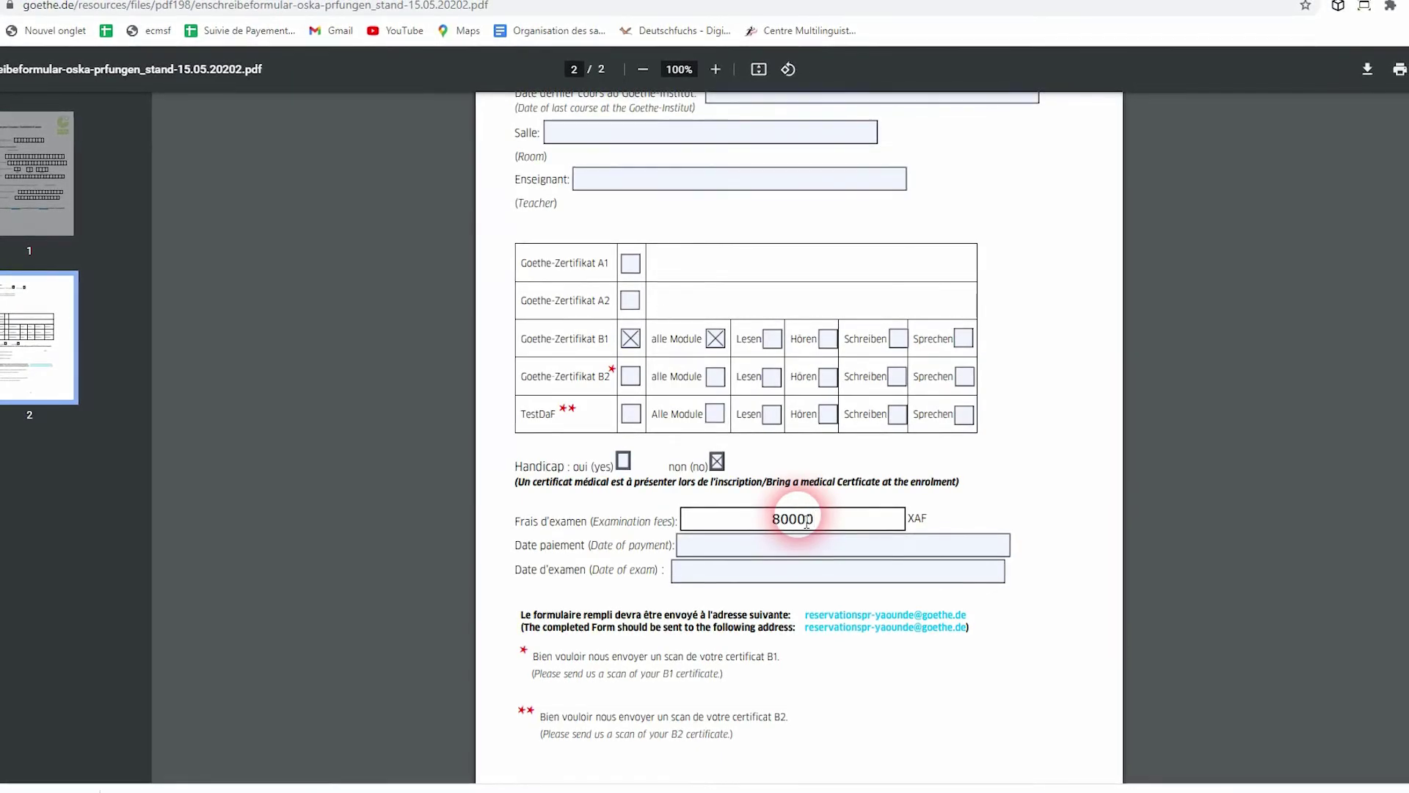
click(743, 547)
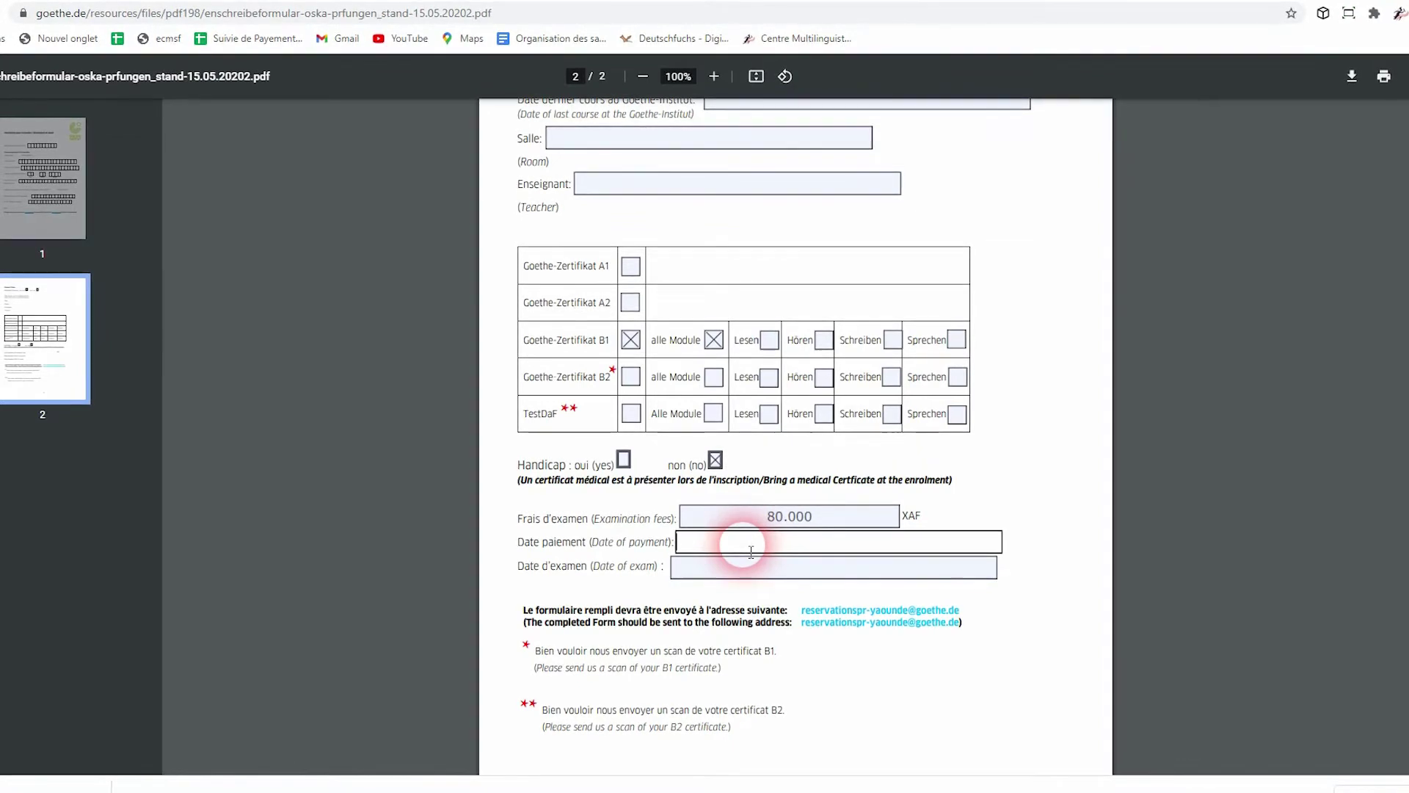
click(720, 578)
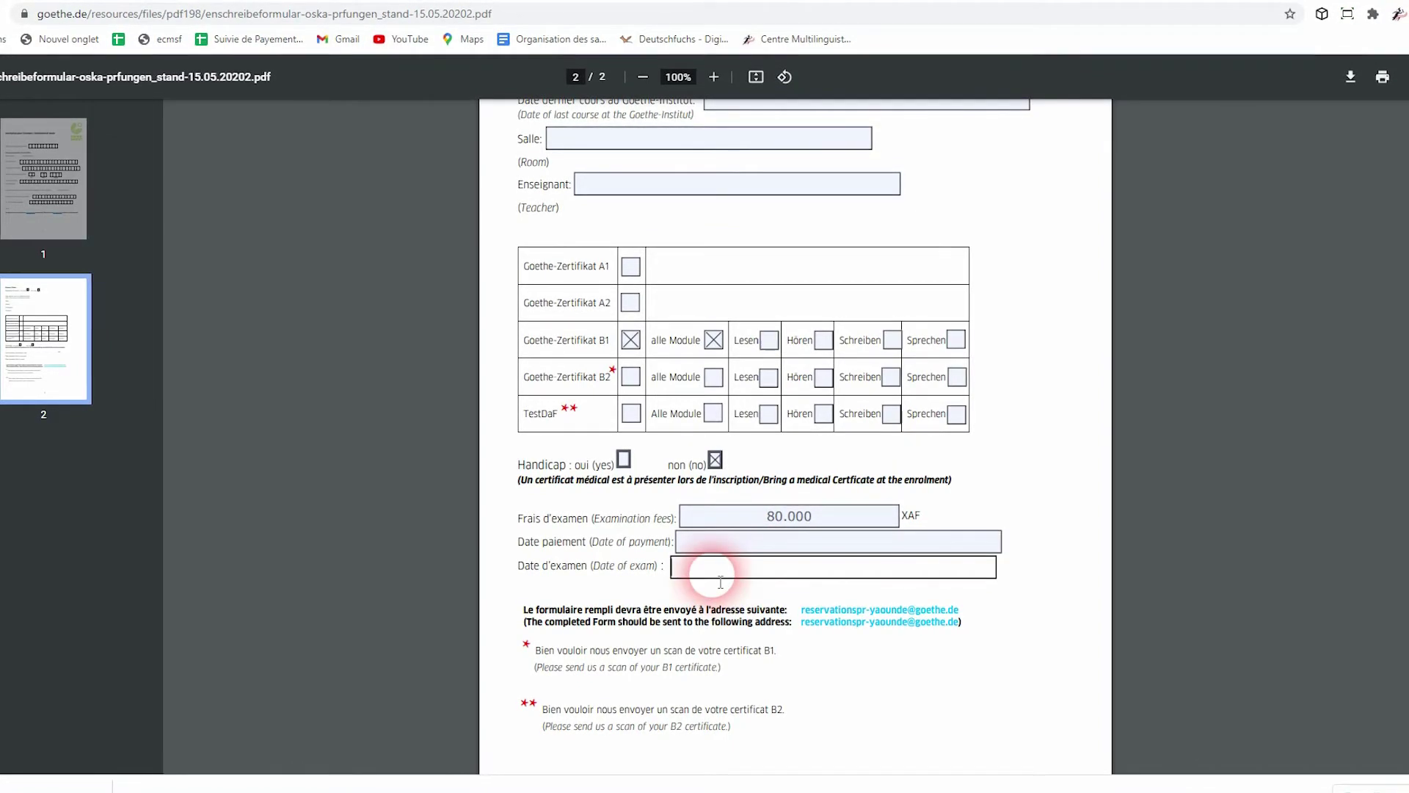
Enter 'Juin - Juillet' as the exam date and scroll through the form to review it
text(Ju)
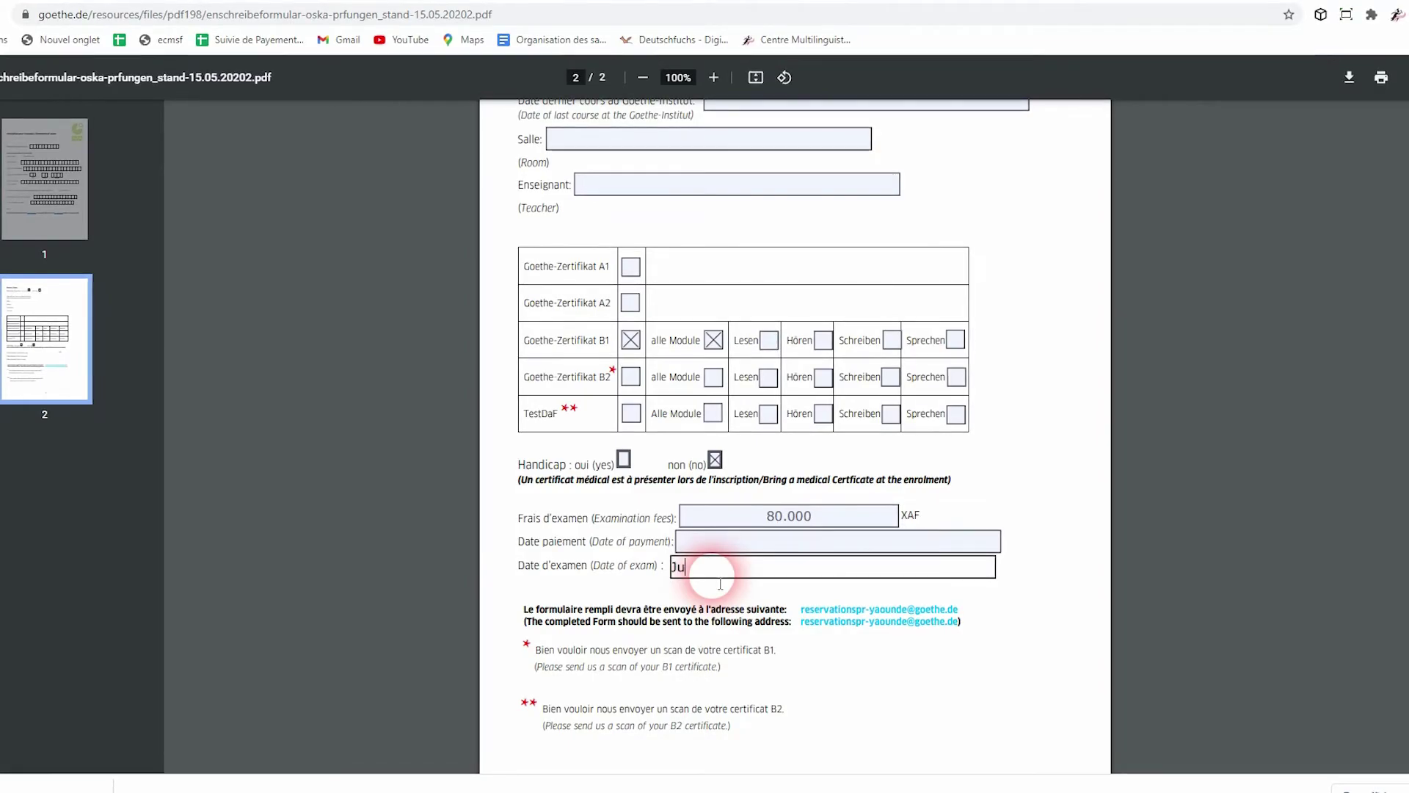
text(in - )
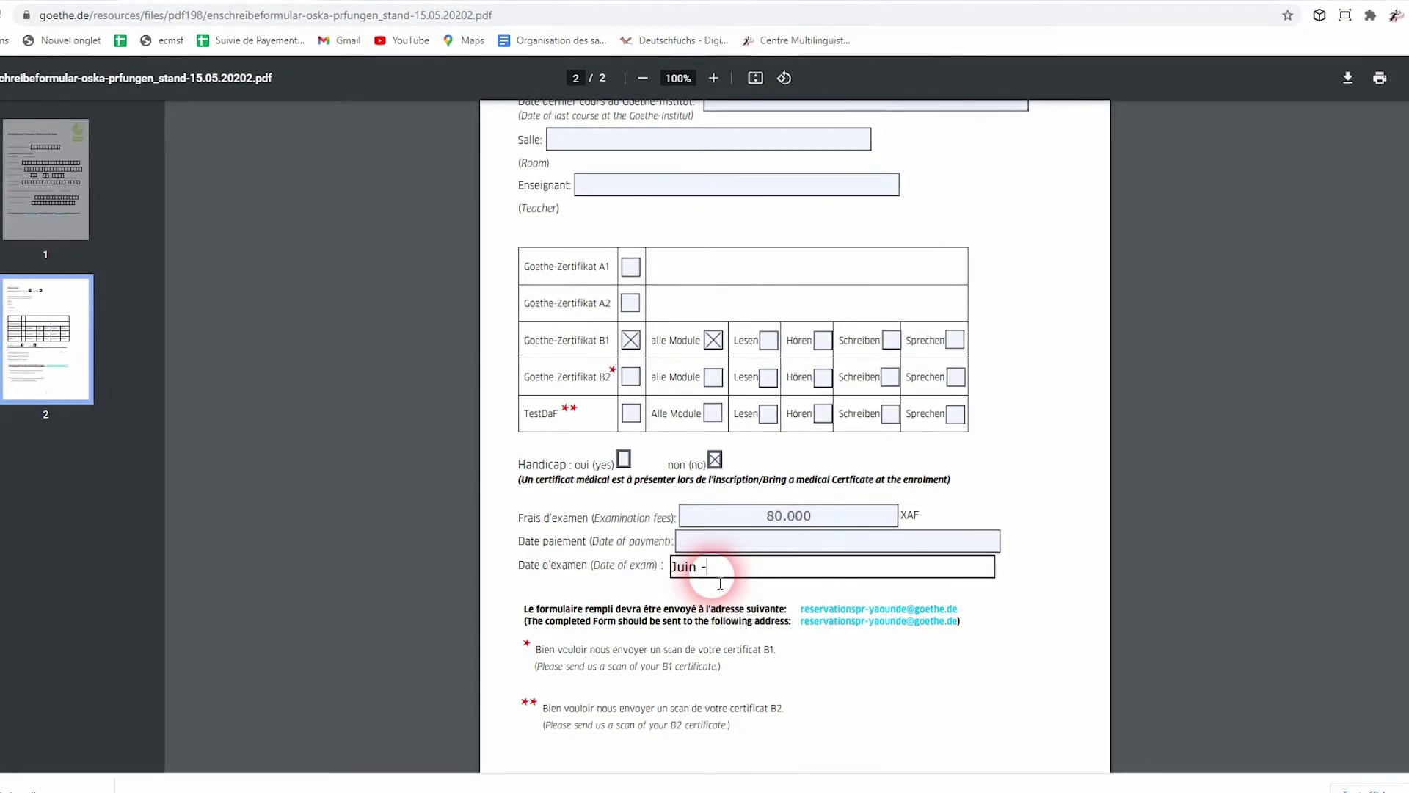
text(Juillet)
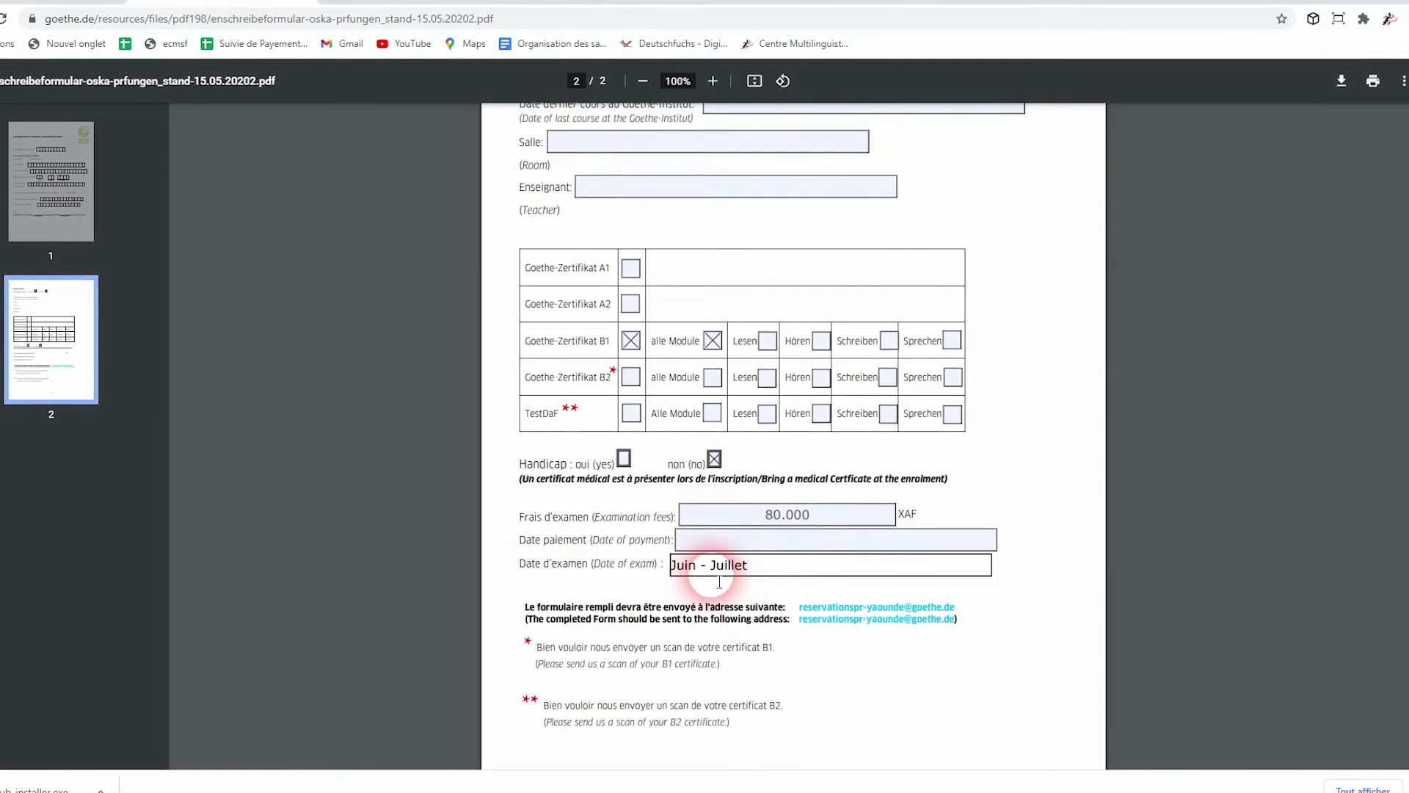
scroll(719, 582, down, 1)
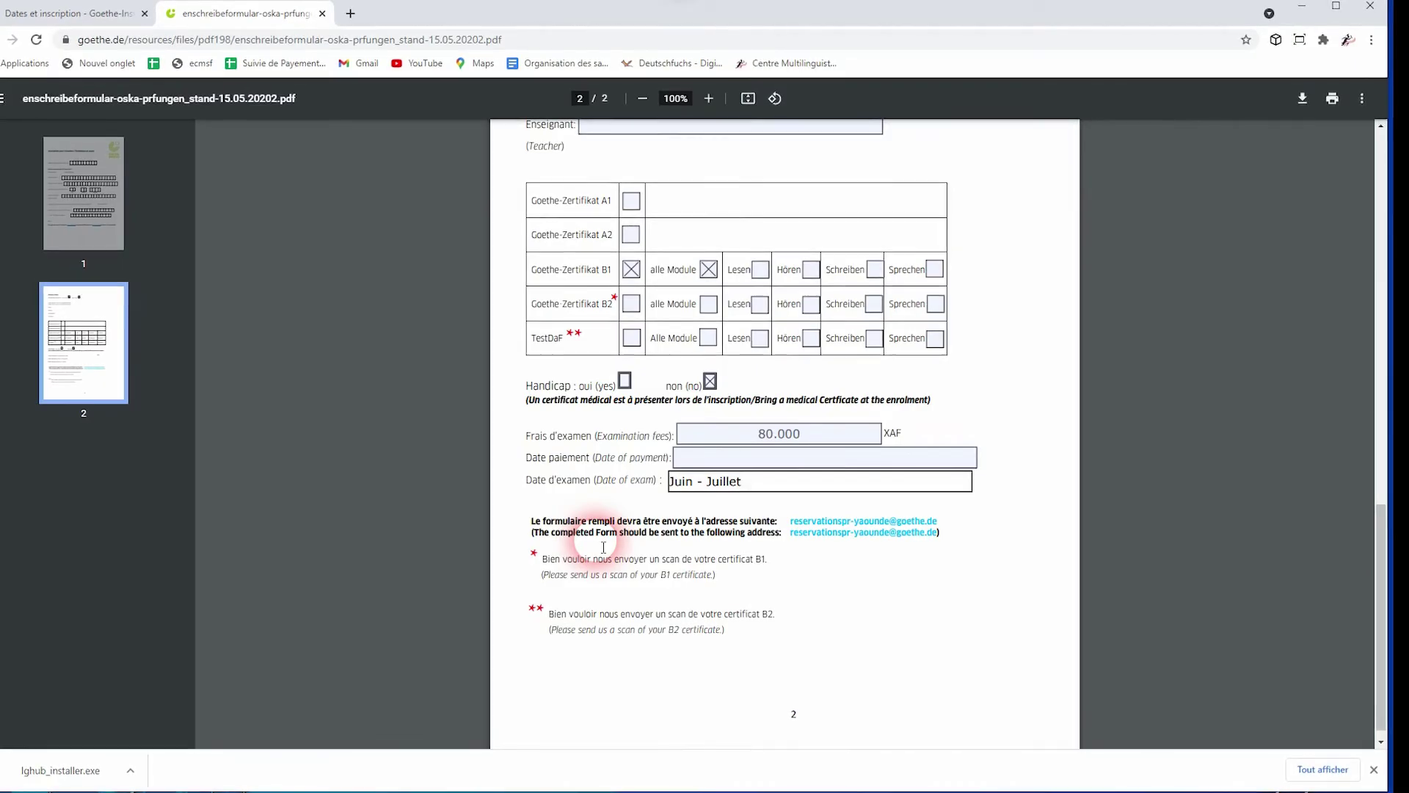
Download the form 'Avec vos modifications' into Ce PC > Bureau under its original name
scroll(603, 547, up, 20)
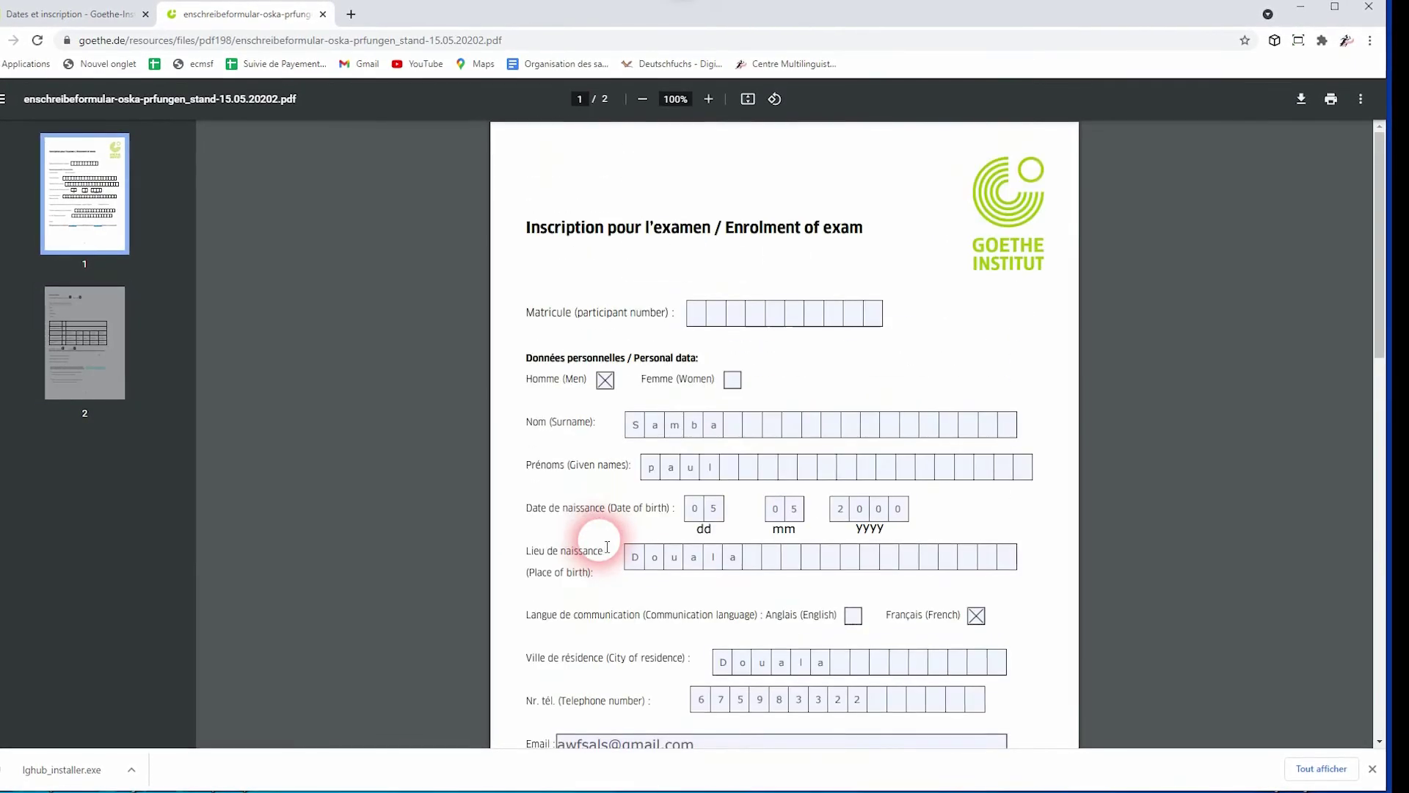
click(1311, 100)
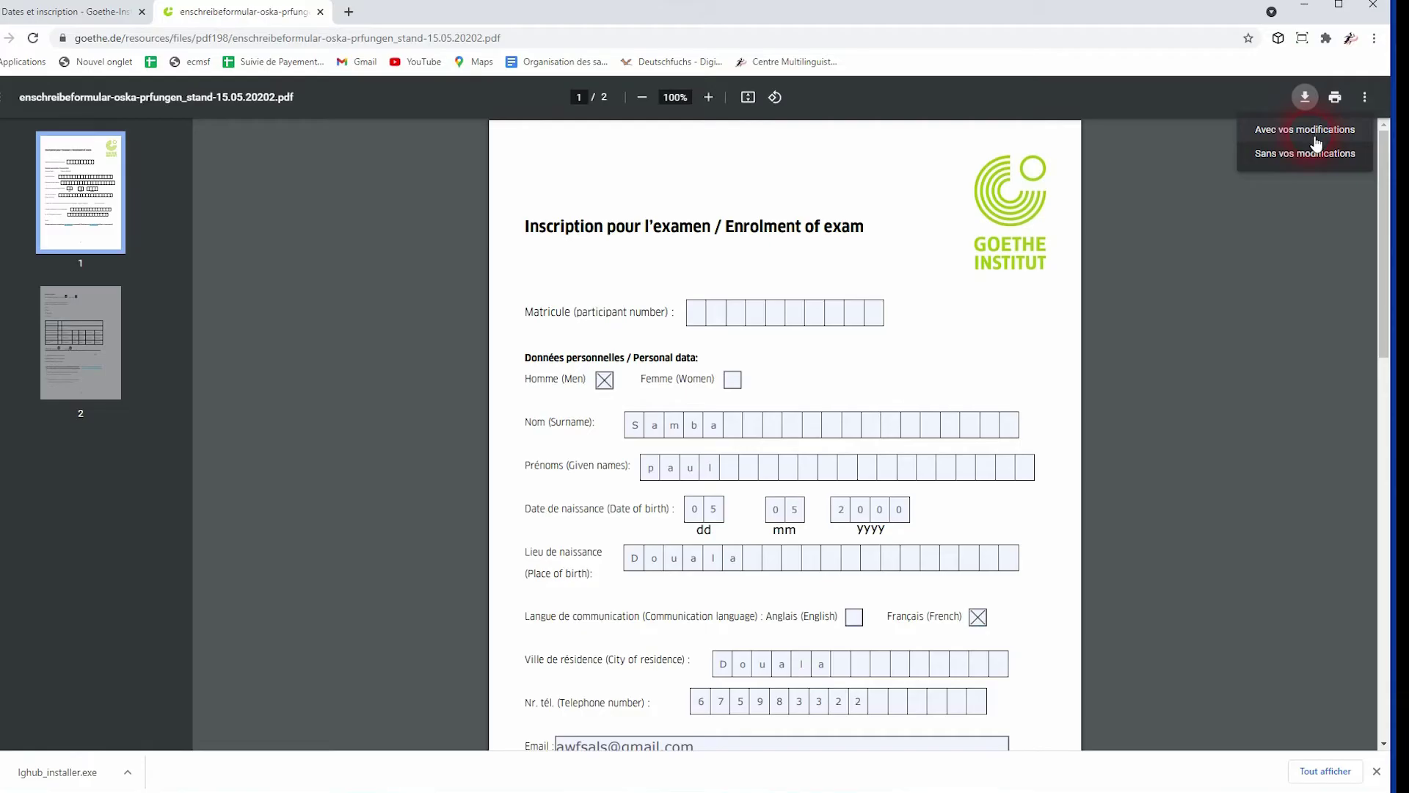
click(1314, 135)
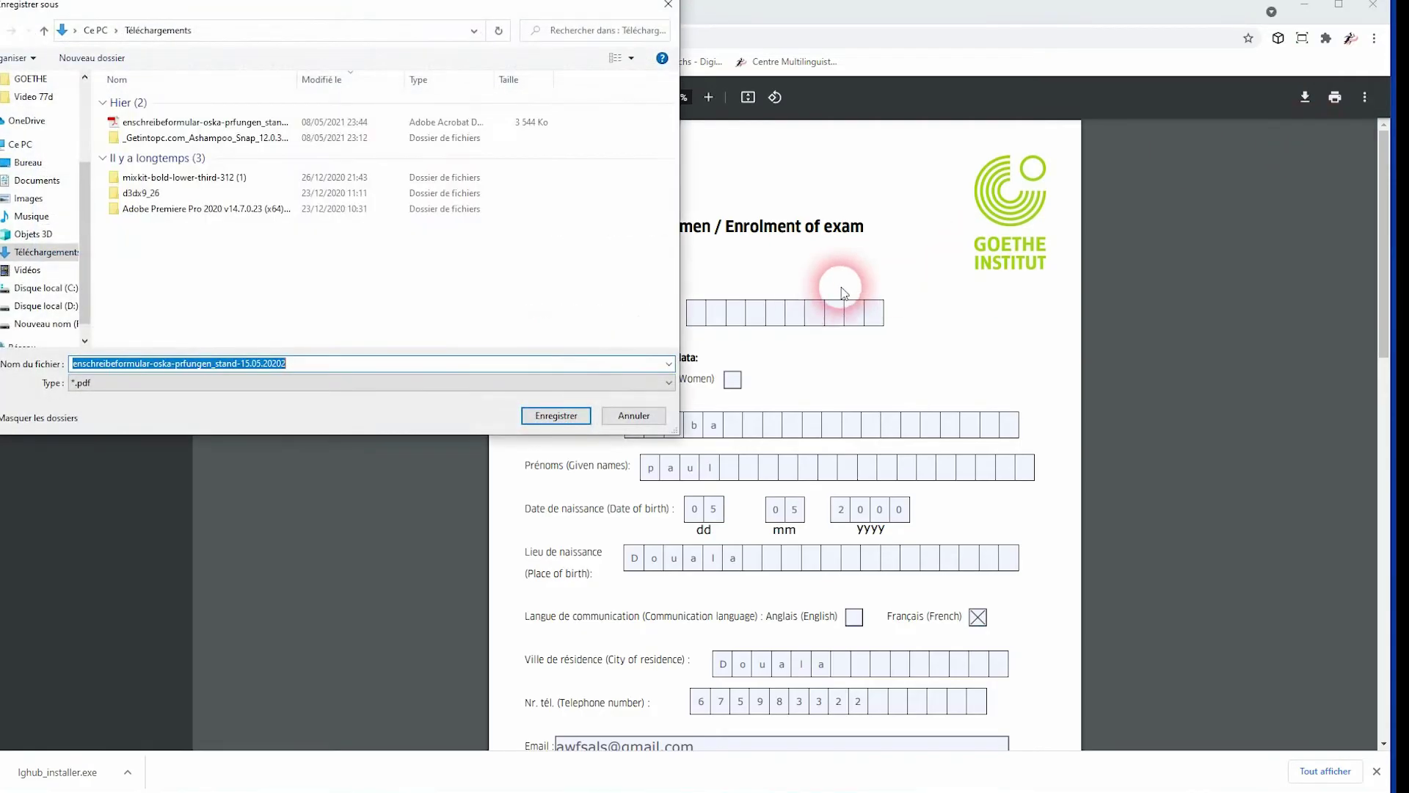
click(22, 144)
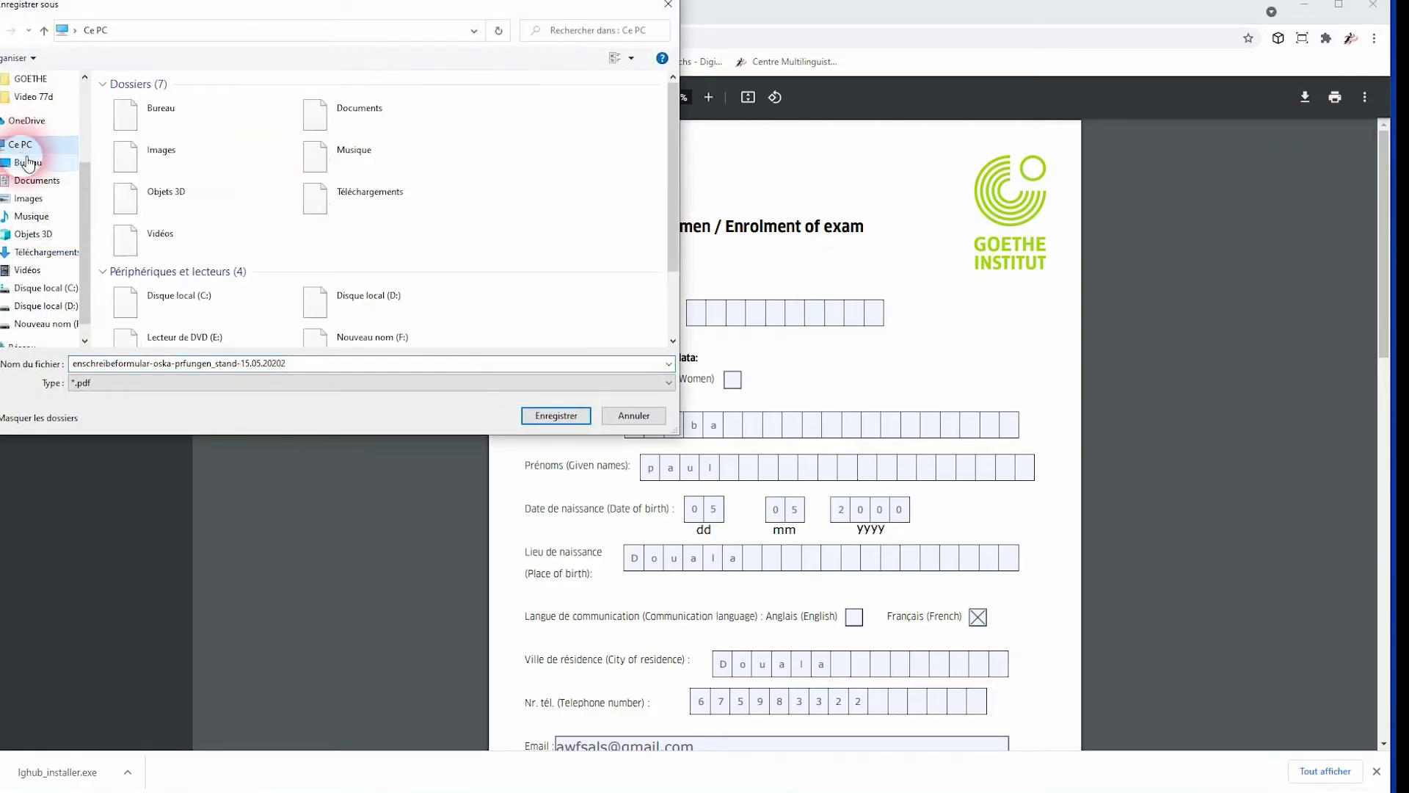
click(28, 162)
click(444, 339)
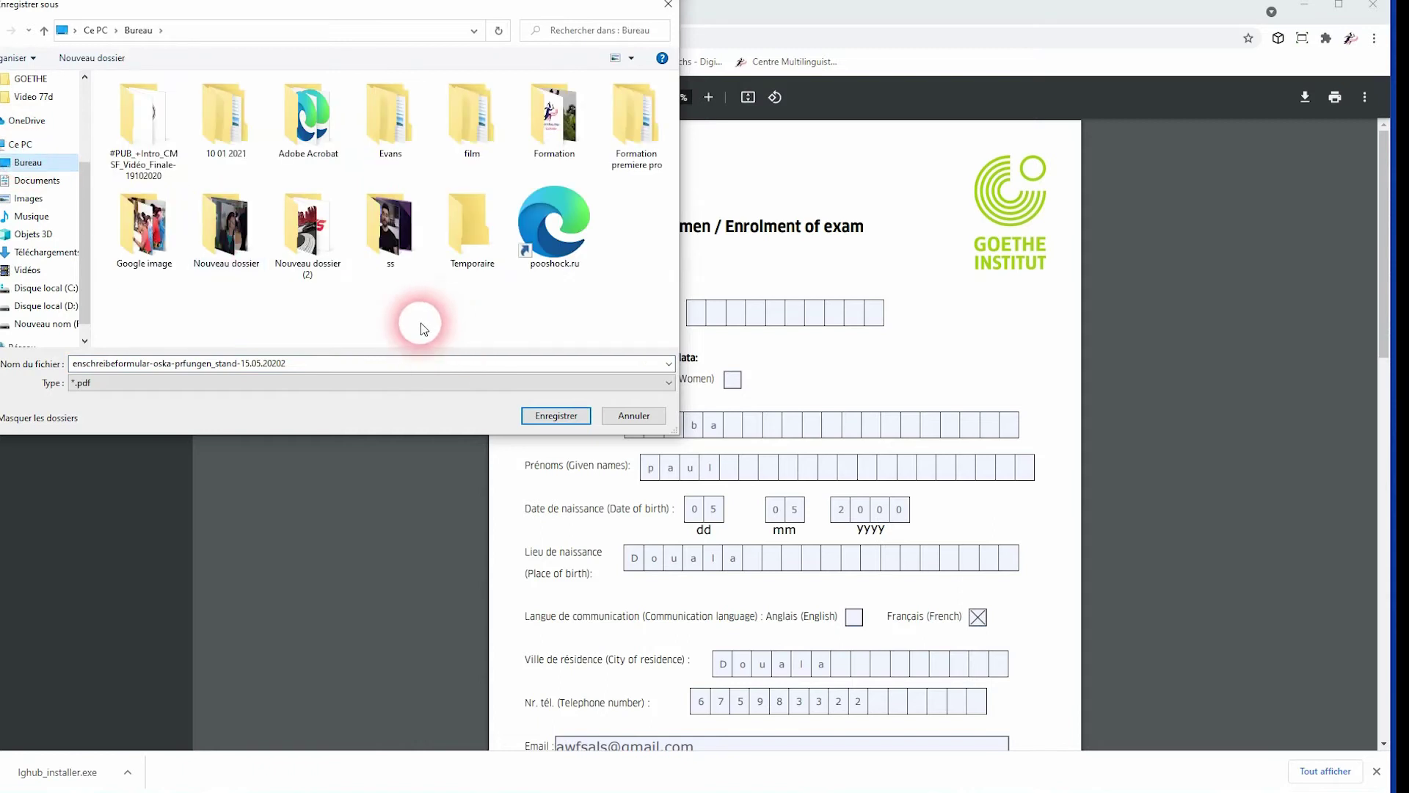
click(558, 415)
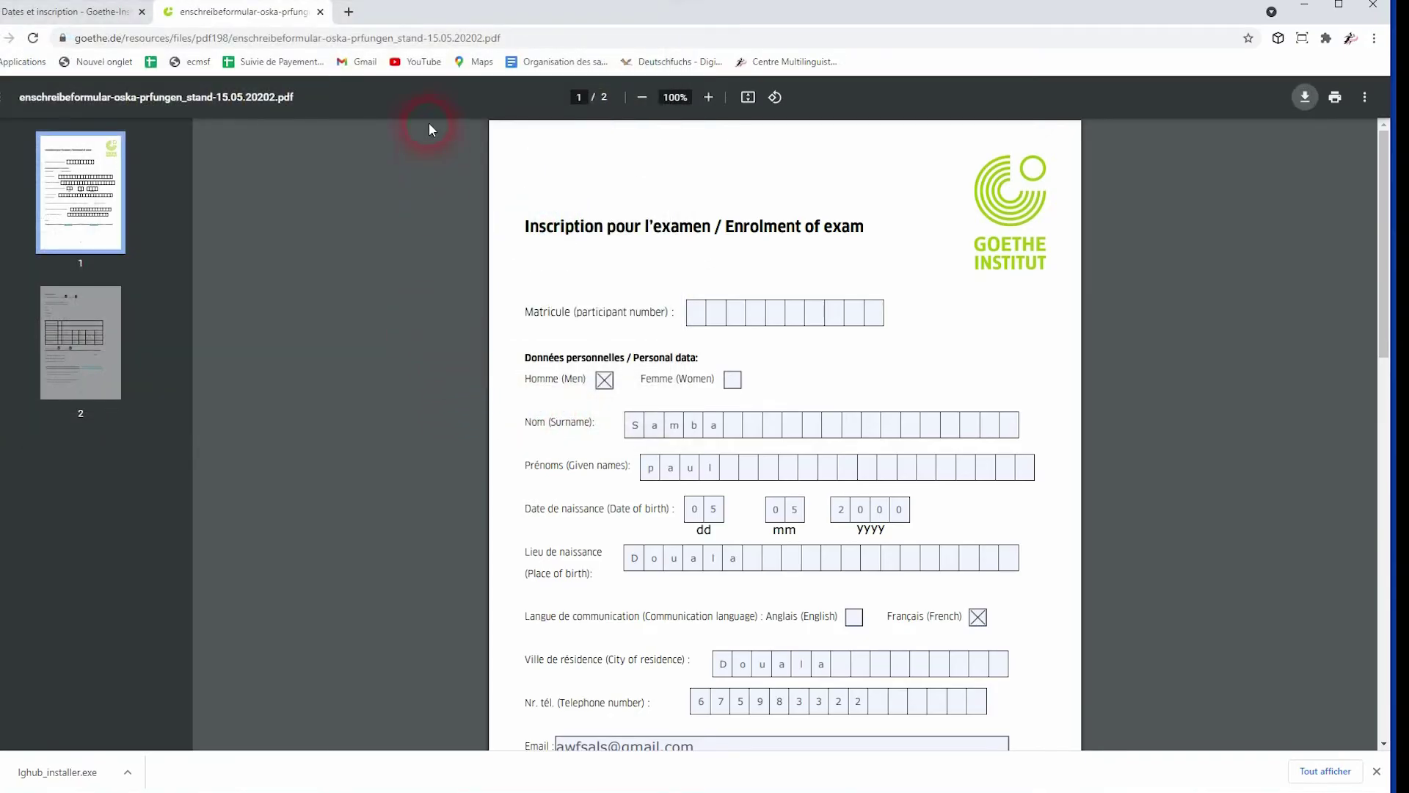
Open Gmail in a new tab, dismiss the extension popup, and start a new message
click(351, 15)
click(361, 62)
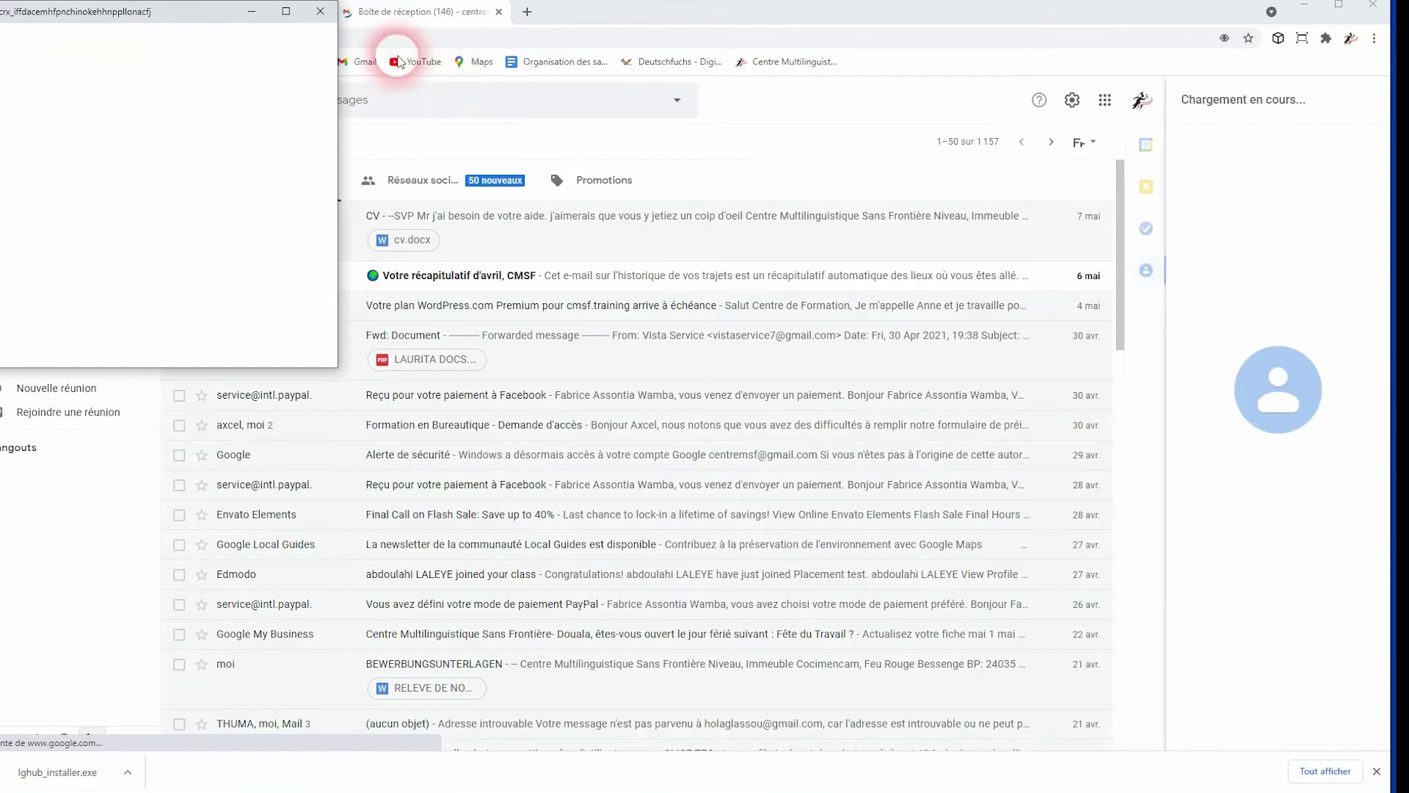
click(320, 11)
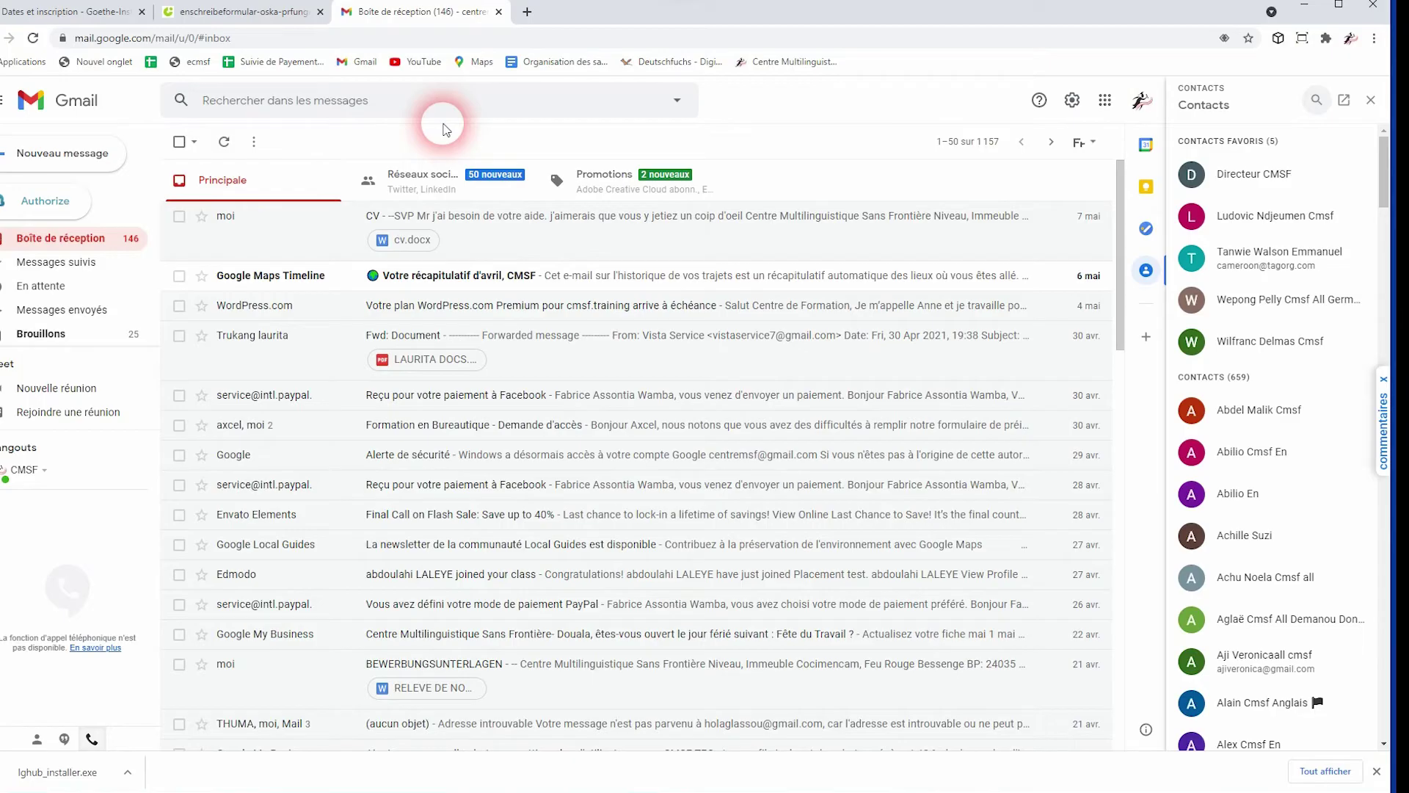
click(33, 153)
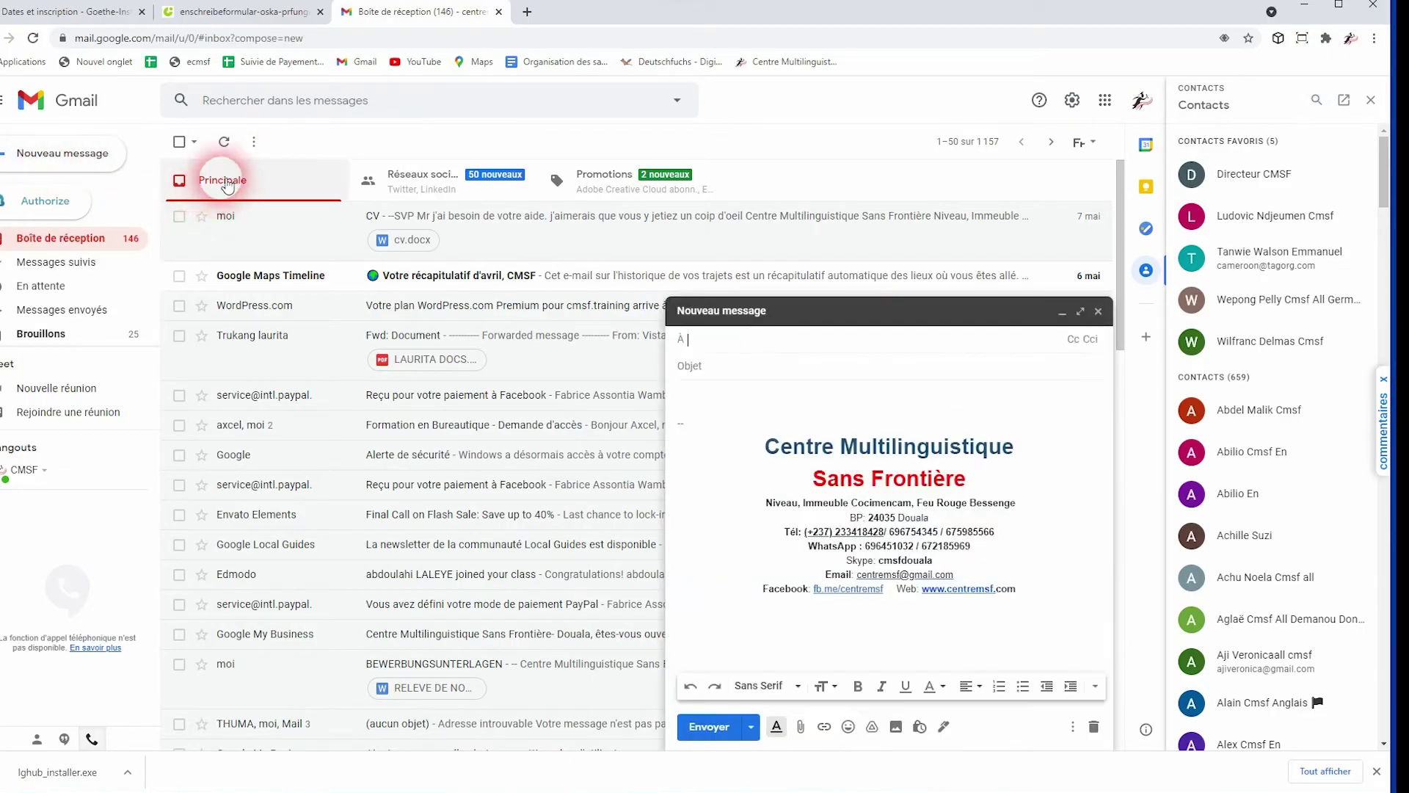
click(697, 338)
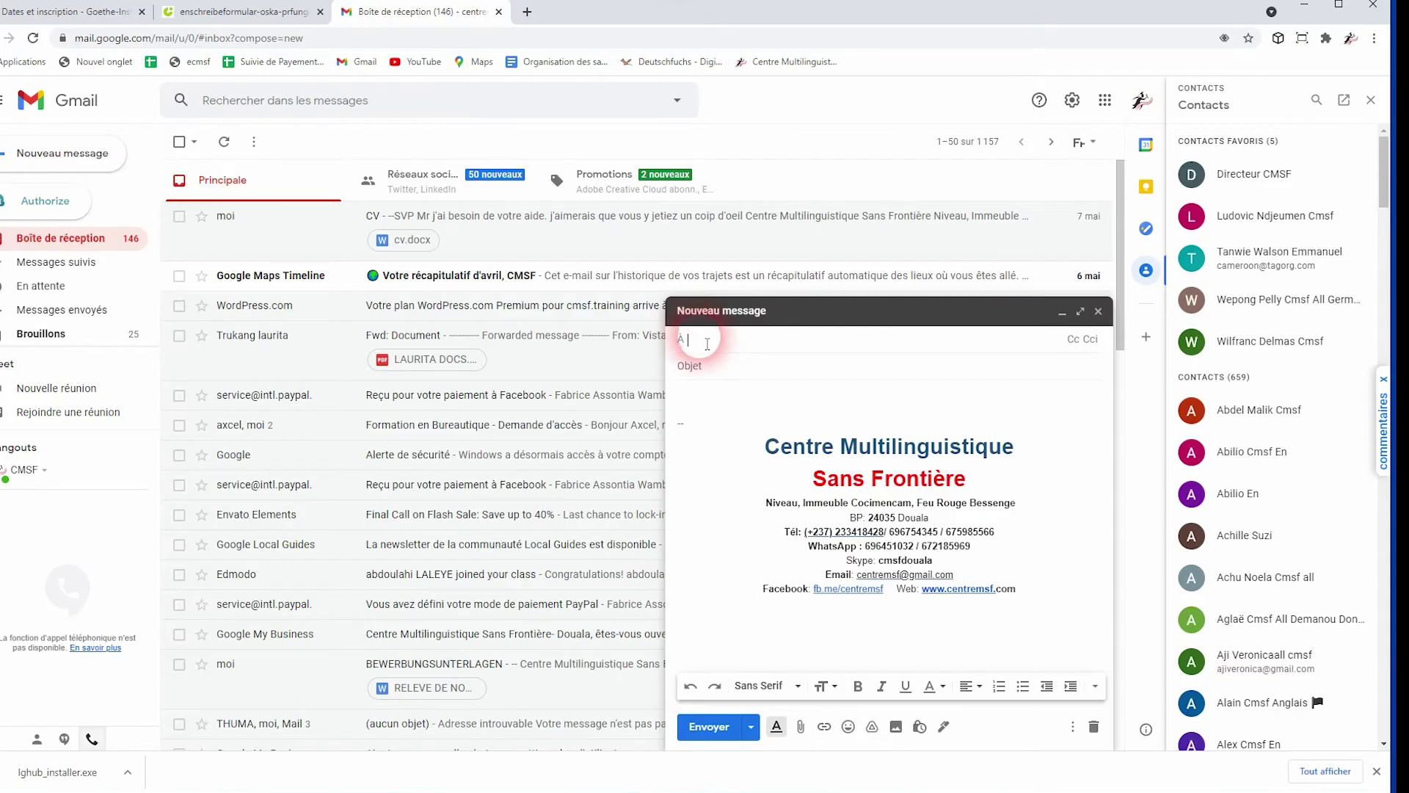
Switch back to the tab showing the enrolment form PDF
click(212, 58)
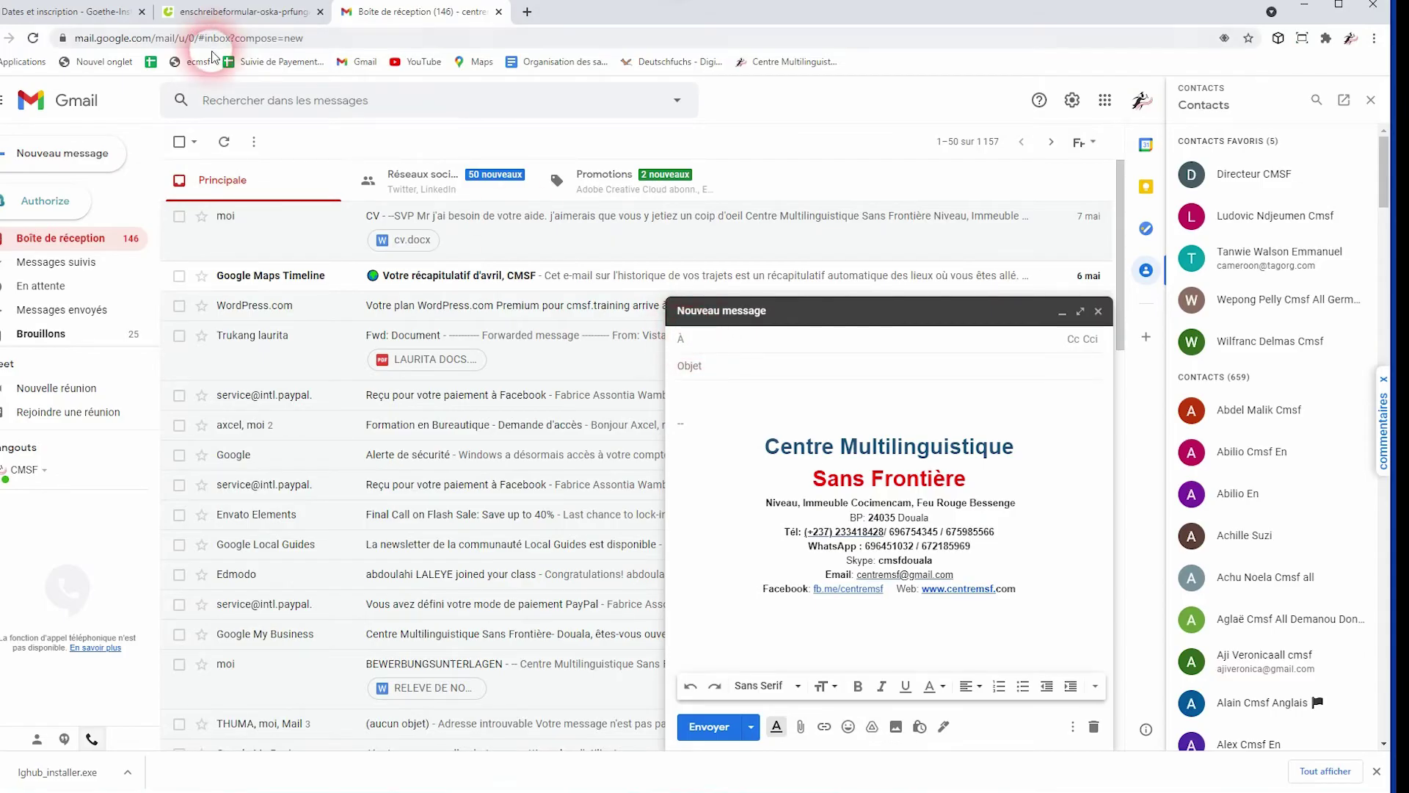
click(243, 11)
click(522, 196)
click(794, 373)
scroll(800, 378, down, 8)
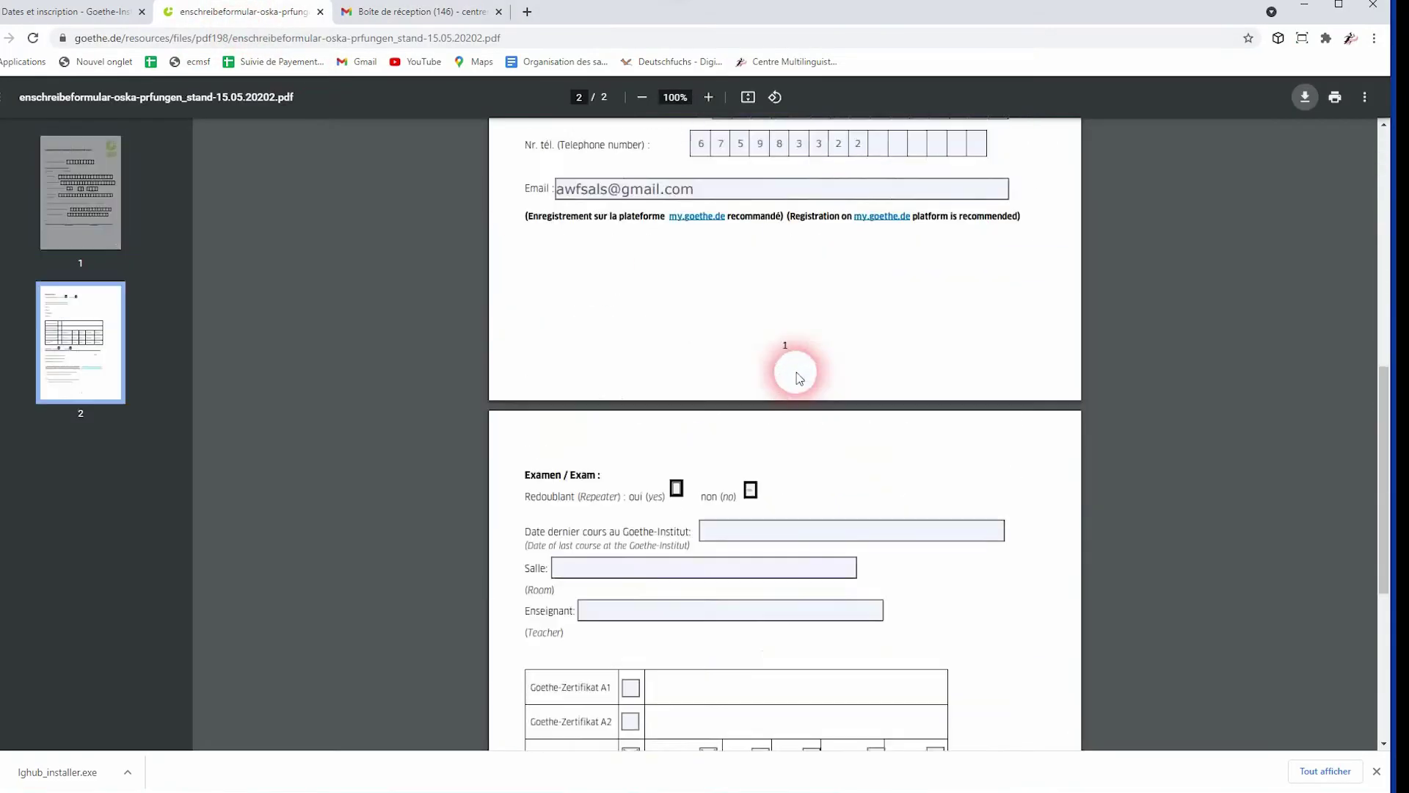
Copy the reservation e-mail address from page 2 of the form and return to the Gmail tab
scroll(799, 378, down, 7)
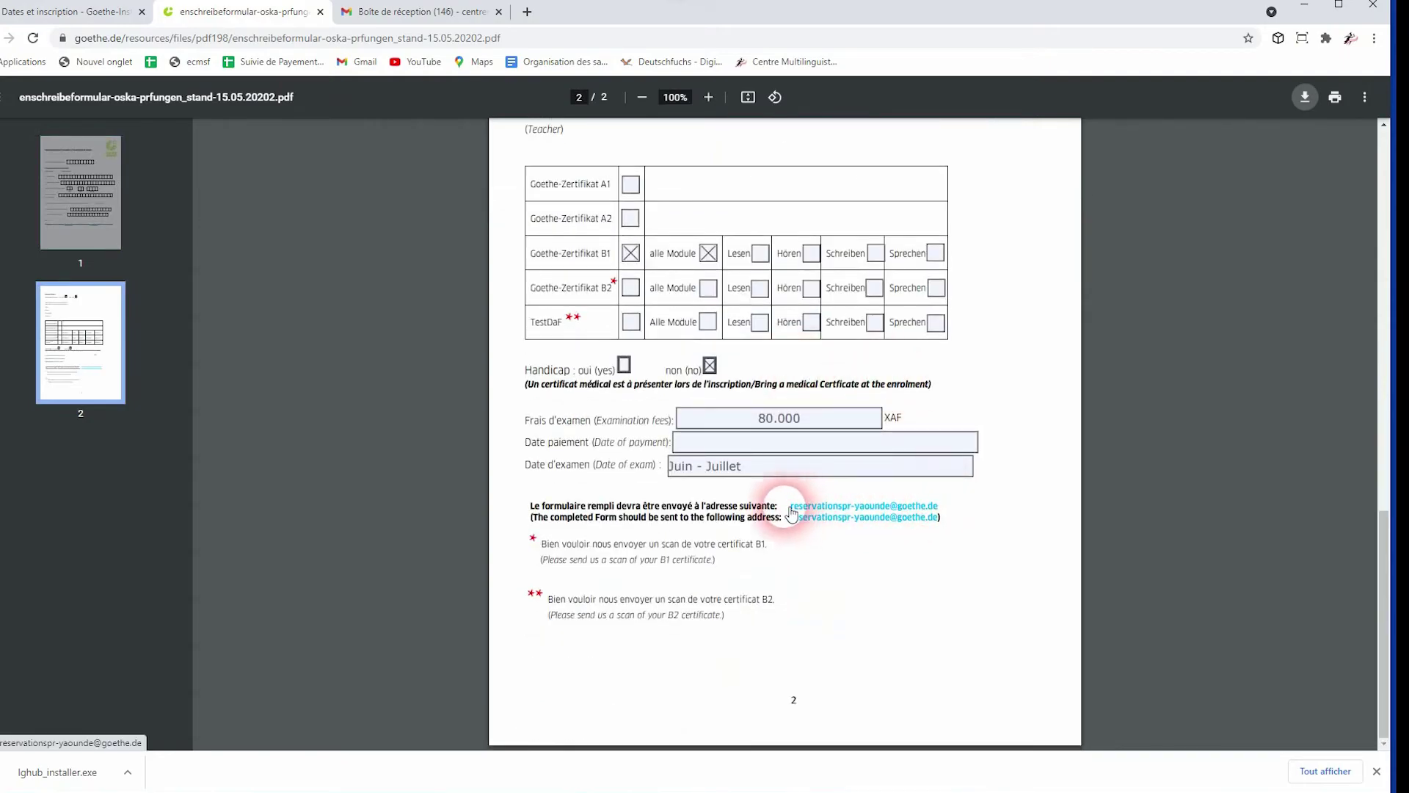
drag(794, 512, 941, 511)
key(ctrl+c)
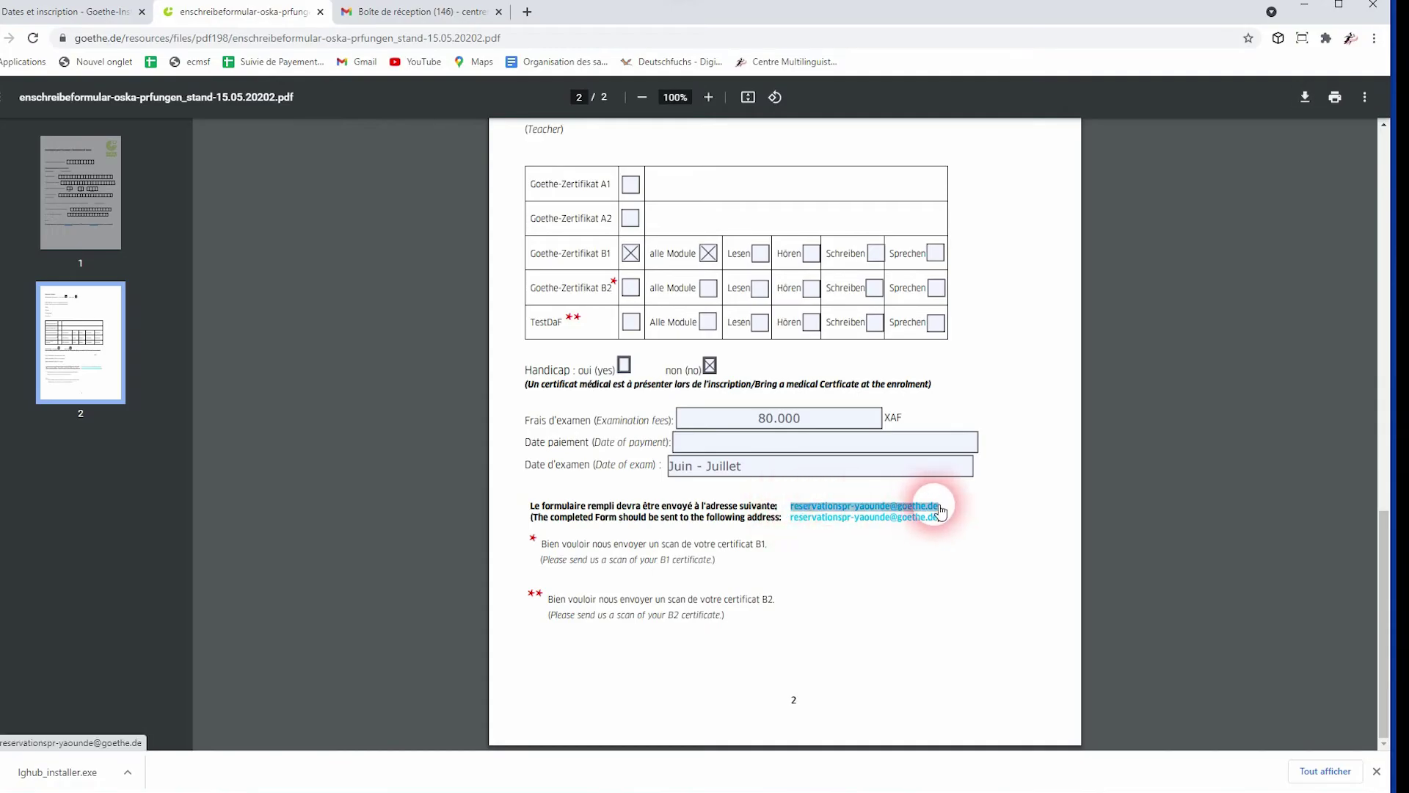
right_click(936, 506)
click(983, 644)
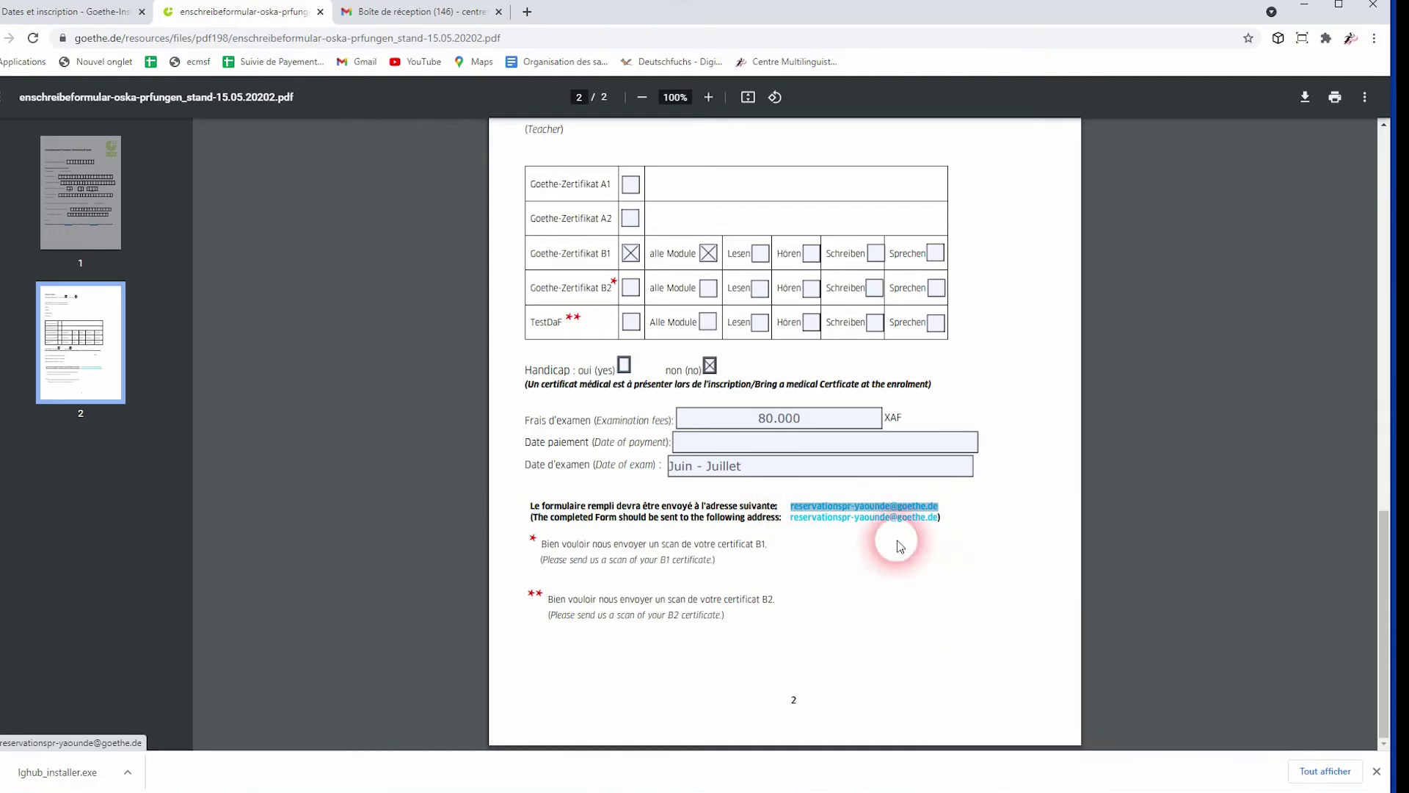
click(455, 16)
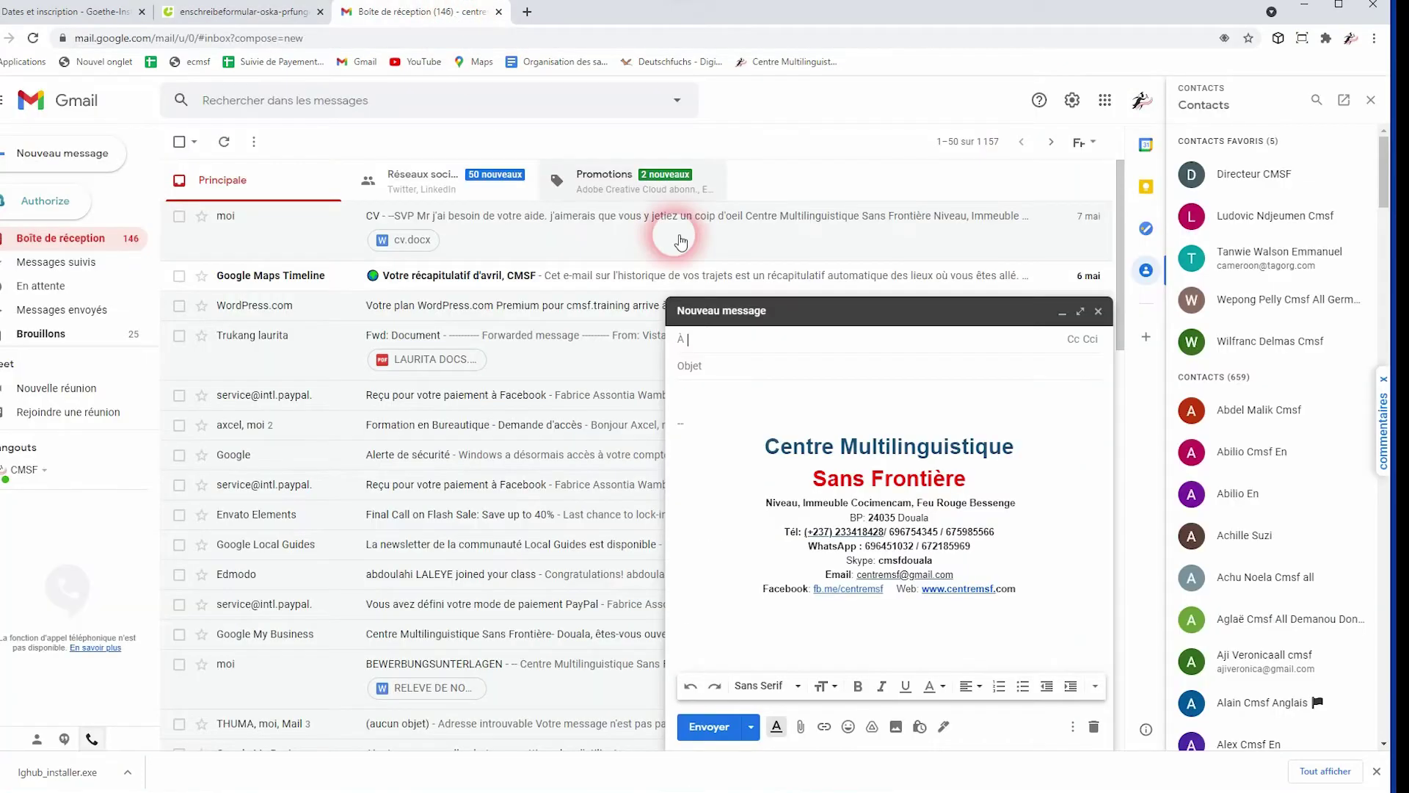
Paste the reservation address as the recipient, removing the stray characters in front of it
right_click(722, 337)
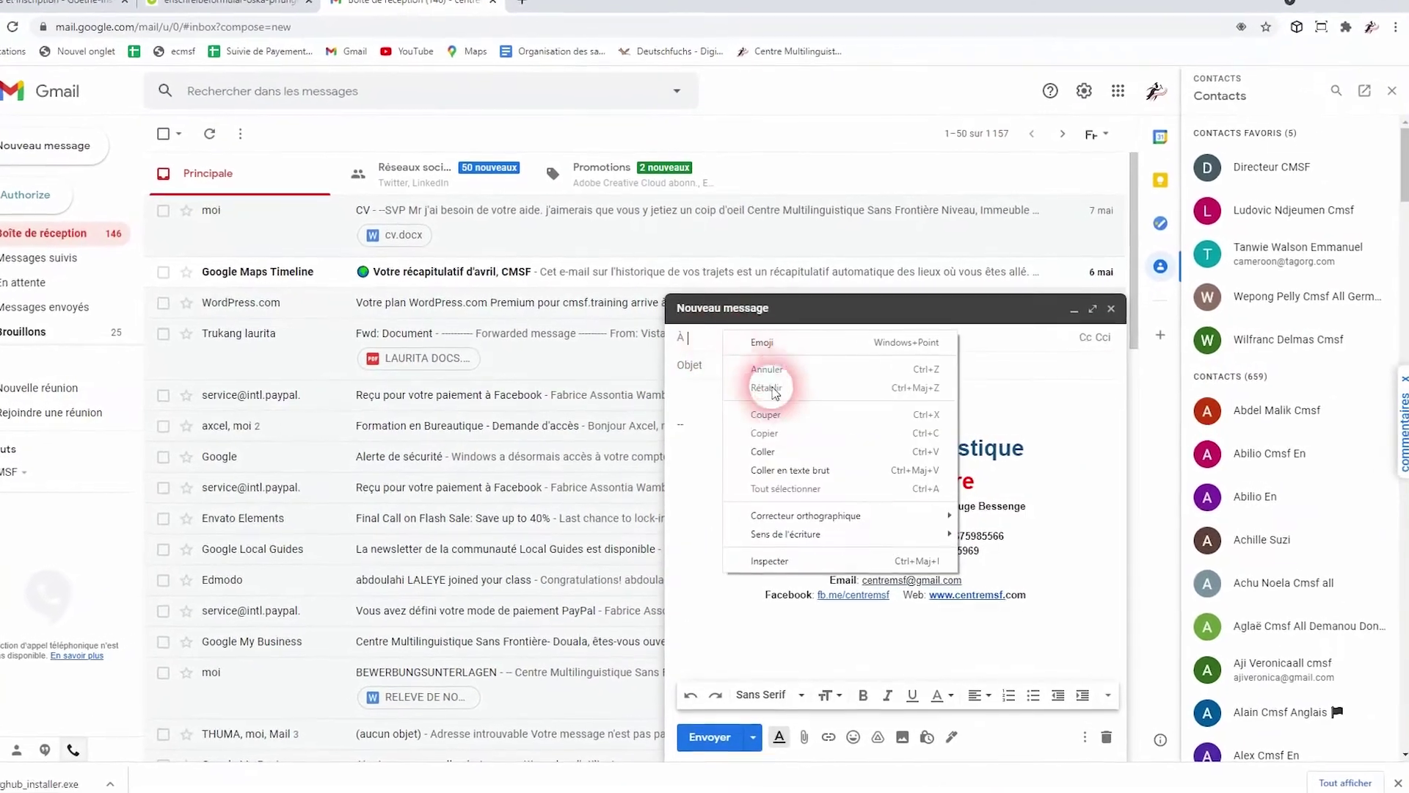
click(734, 450)
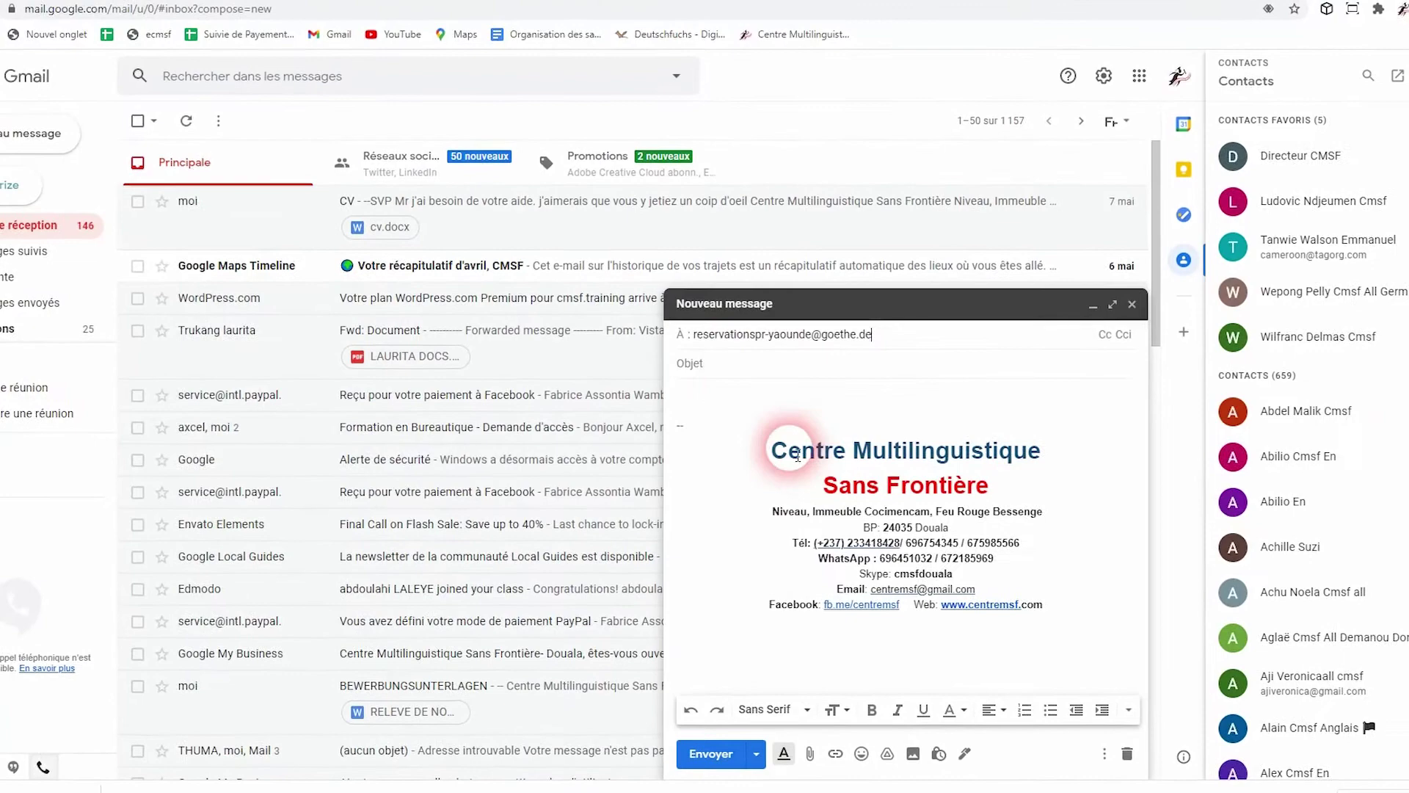
click(729, 366)
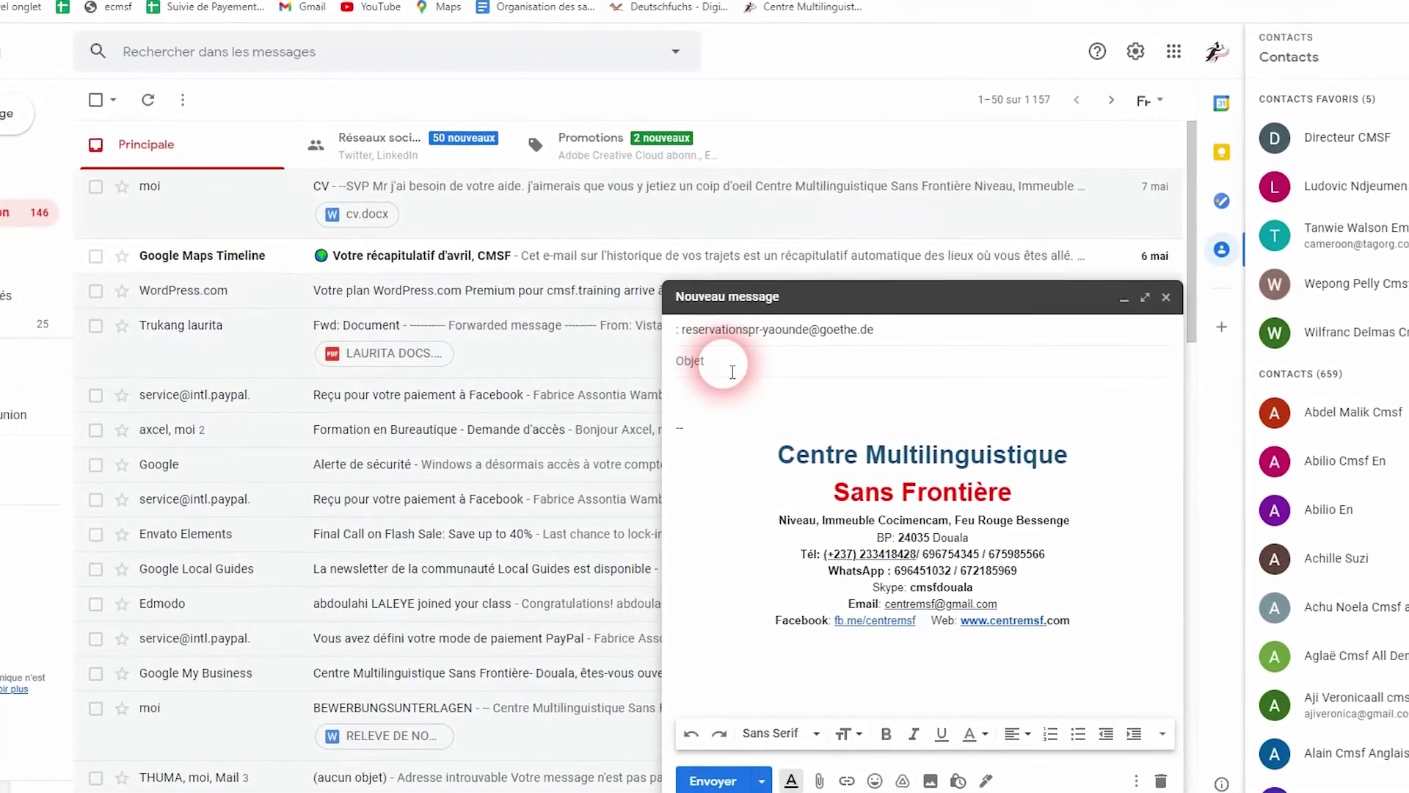
click(685, 337)
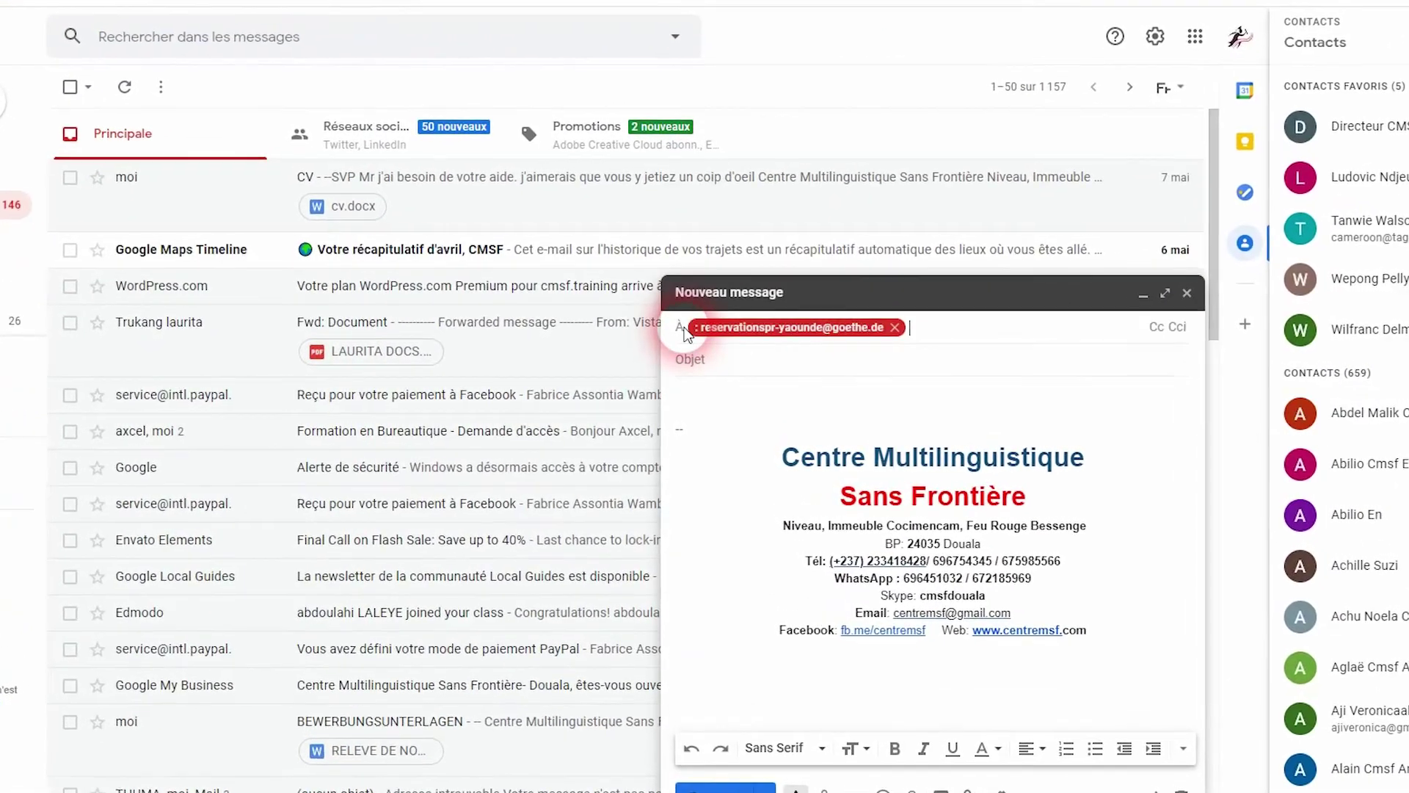
double_click(693, 334)
click(701, 335)
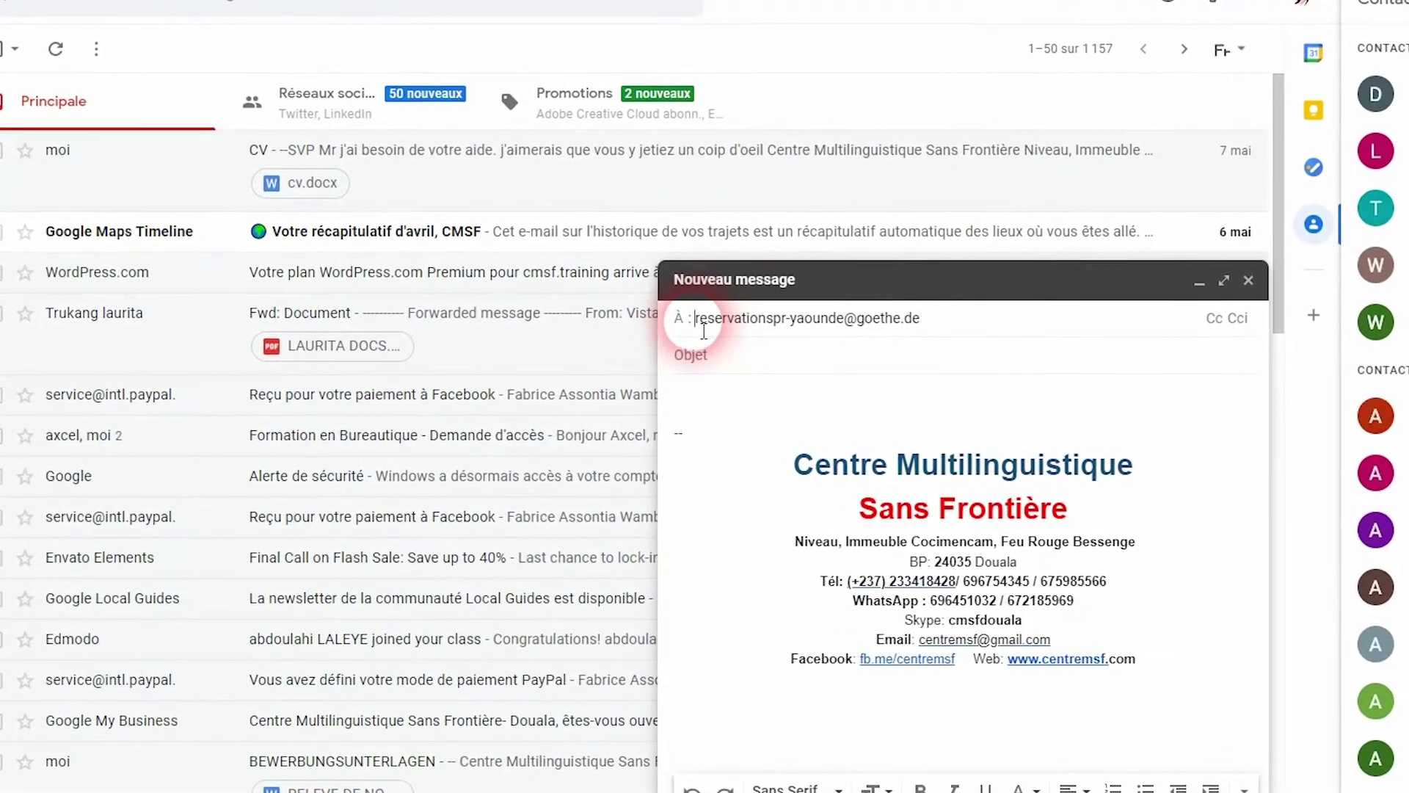
key(BackSpace)
key(BackSpace)
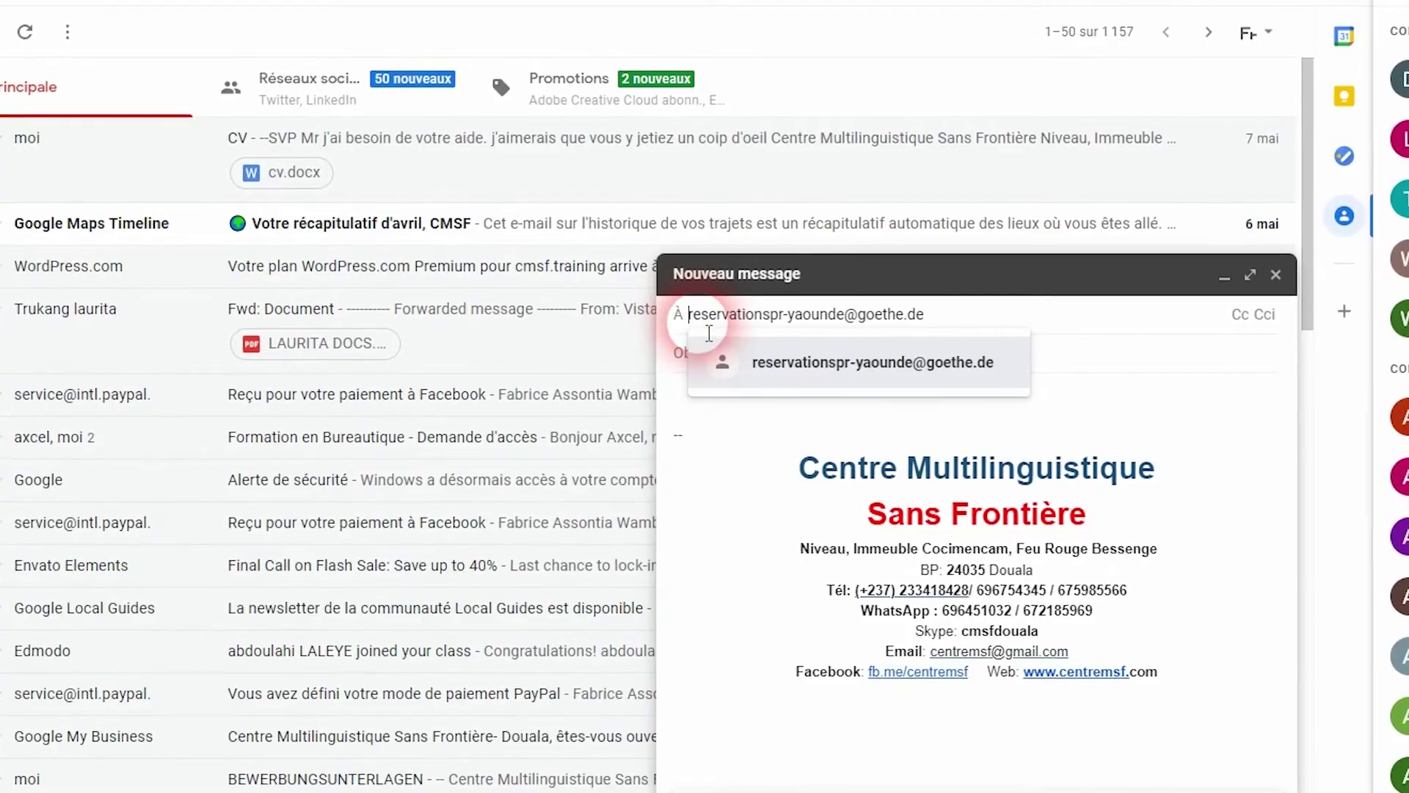
click(741, 440)
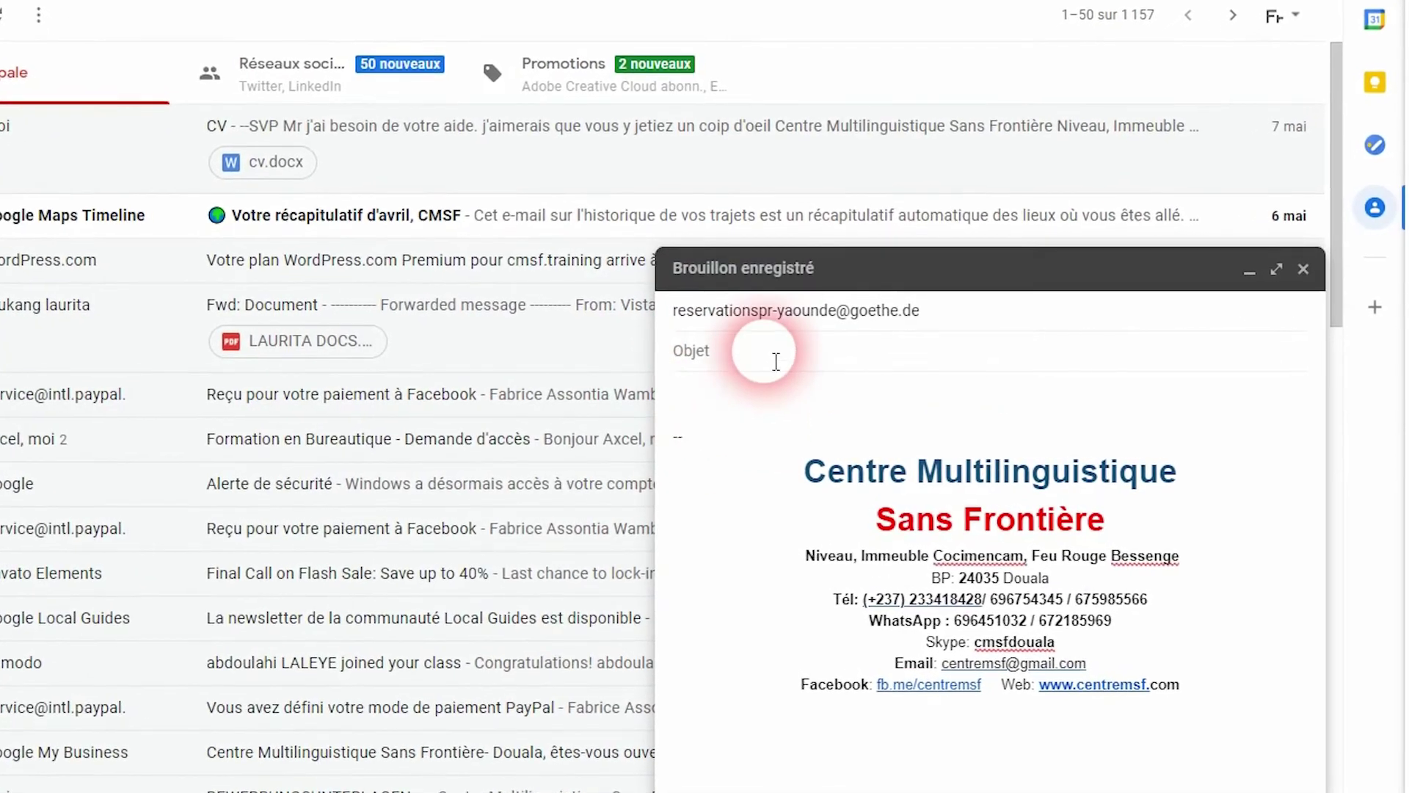
Enter the subject 'Reservation Goethe Zertifikat B1 de Juin - Juillet' and select the body's signature block
click(753, 356)
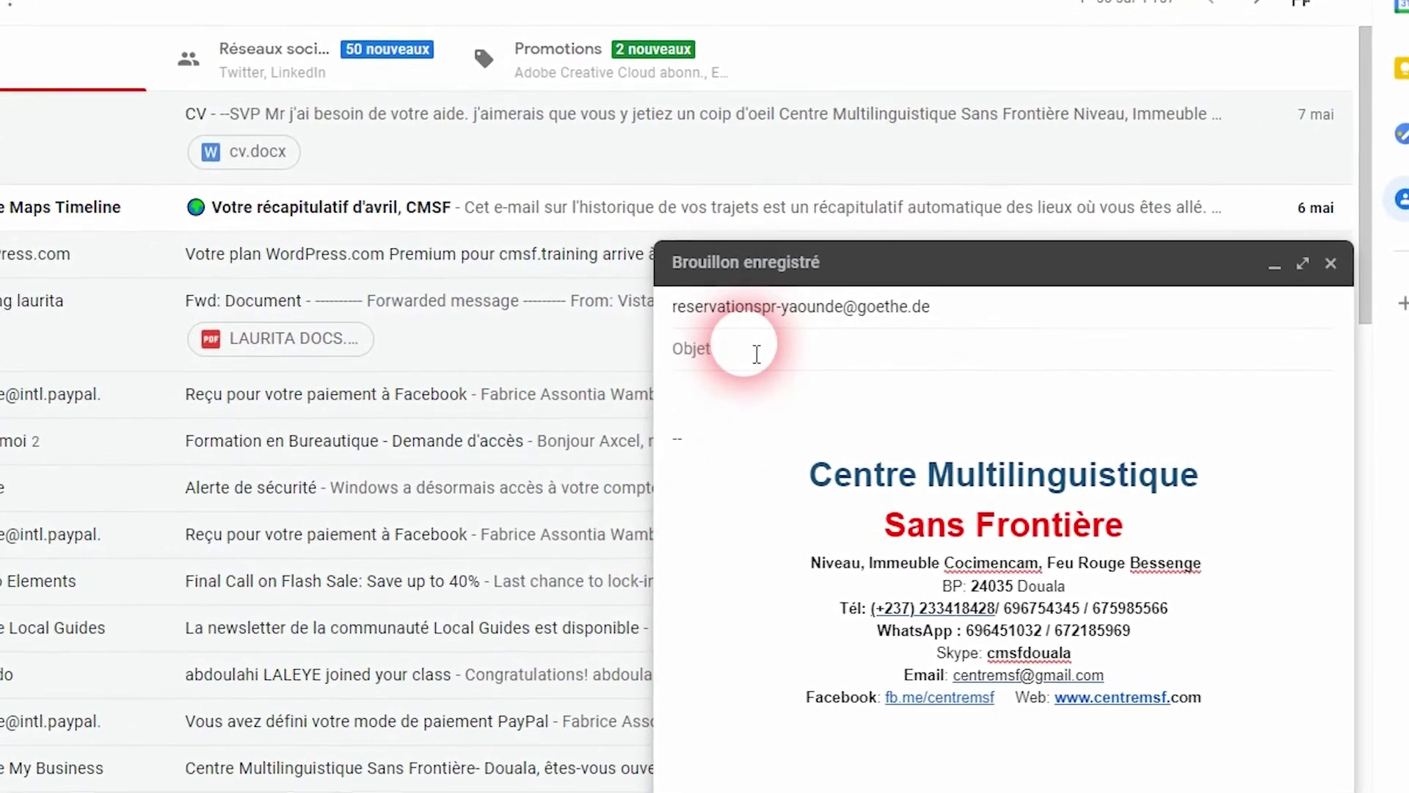
text(Reservation Go)
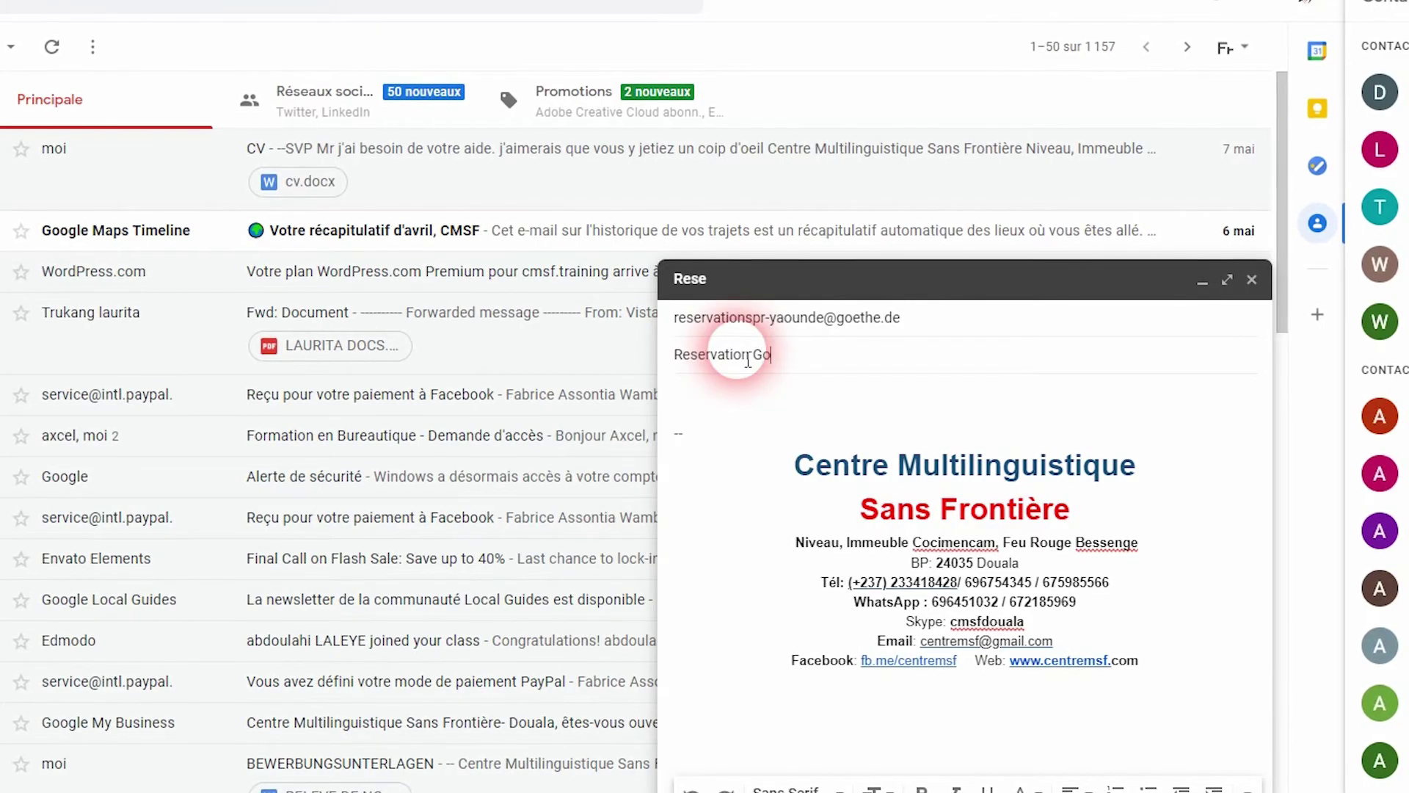
text(ethe Zertifikat)
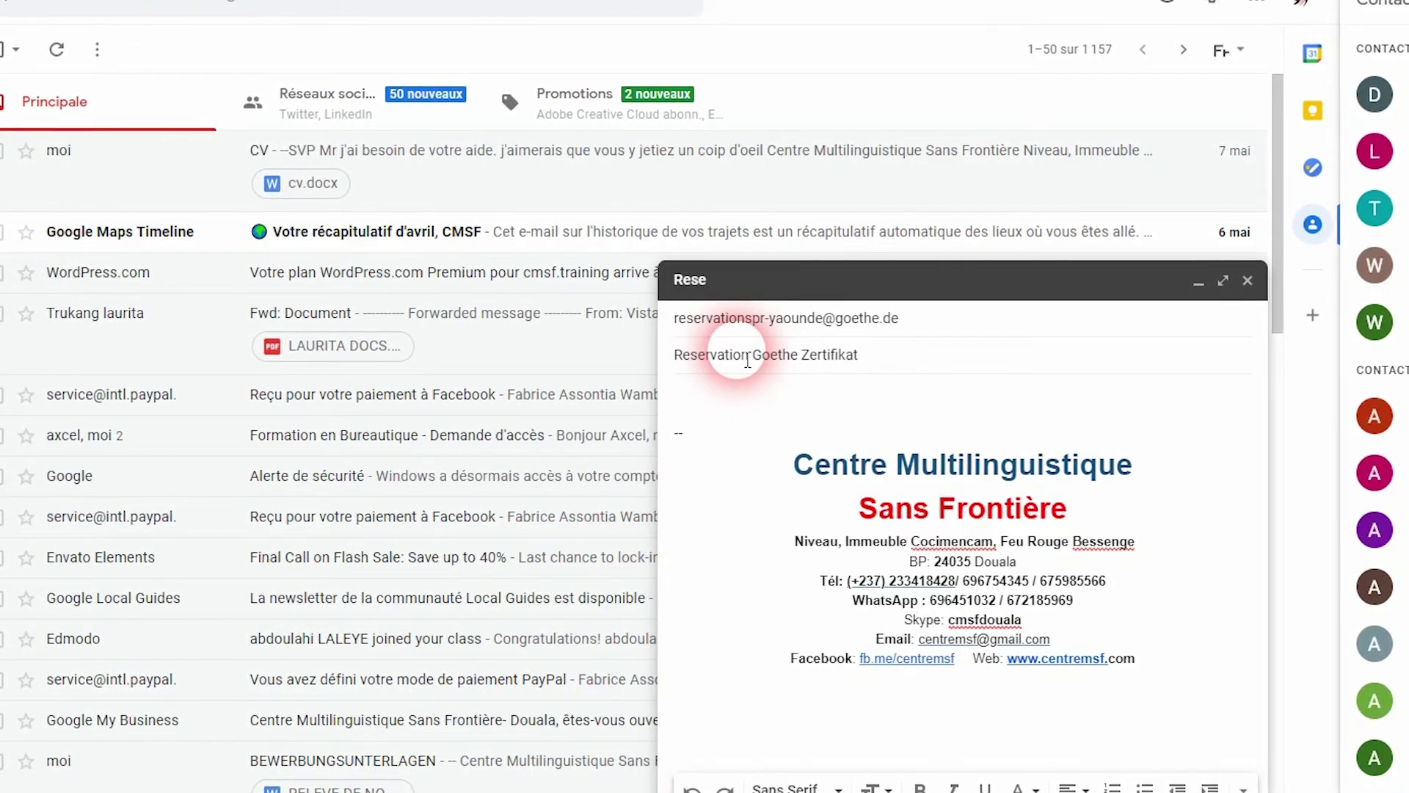
text( B1)
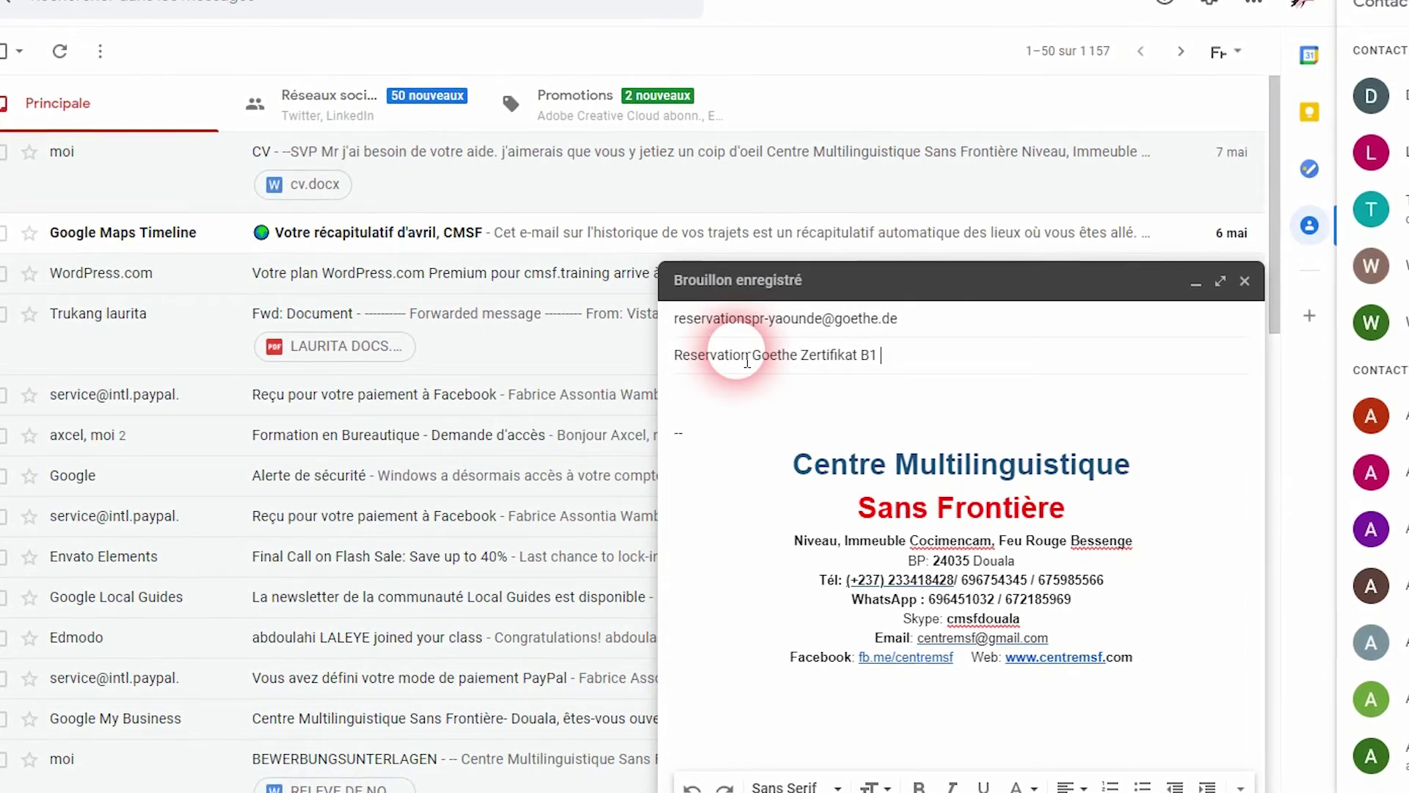
text( de Juin - )
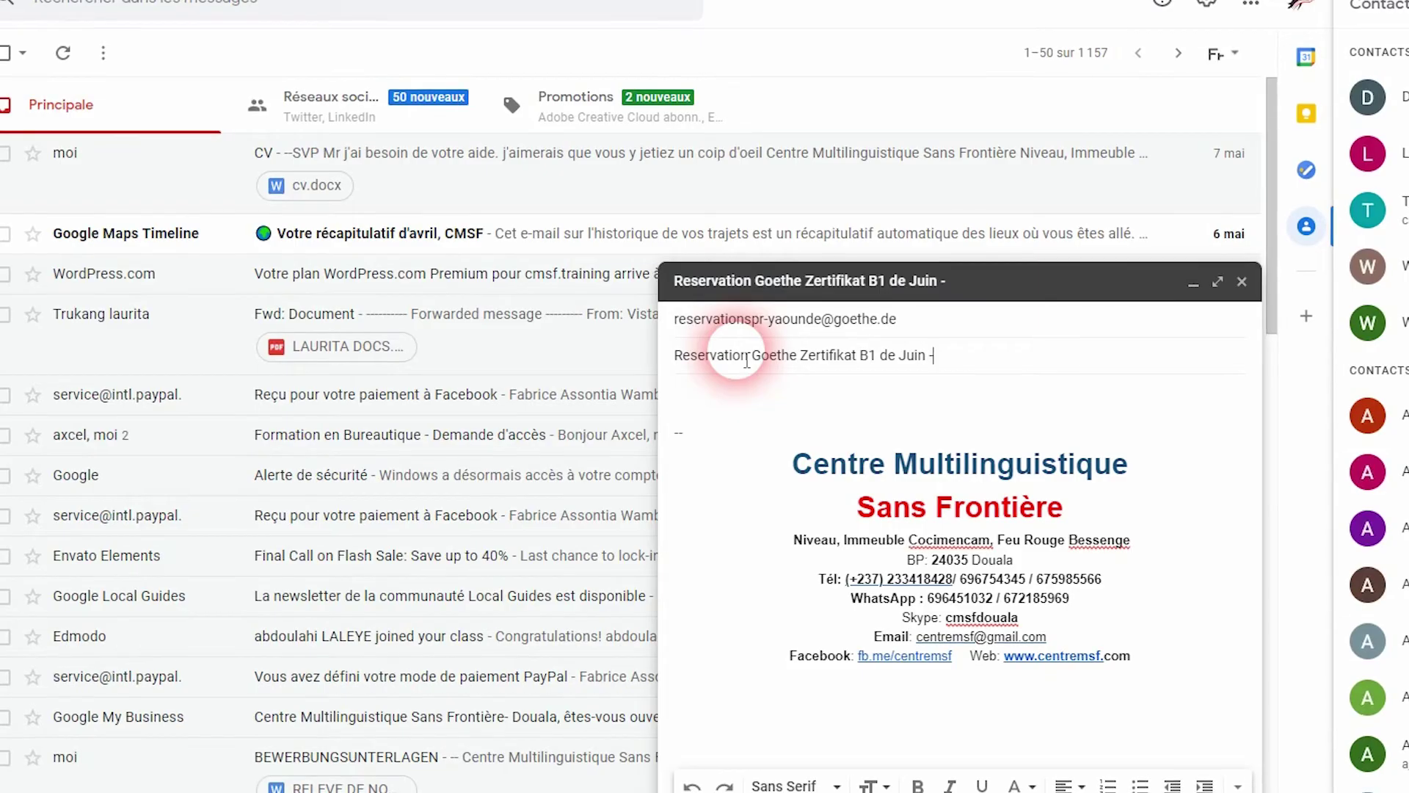
text(Juillet)
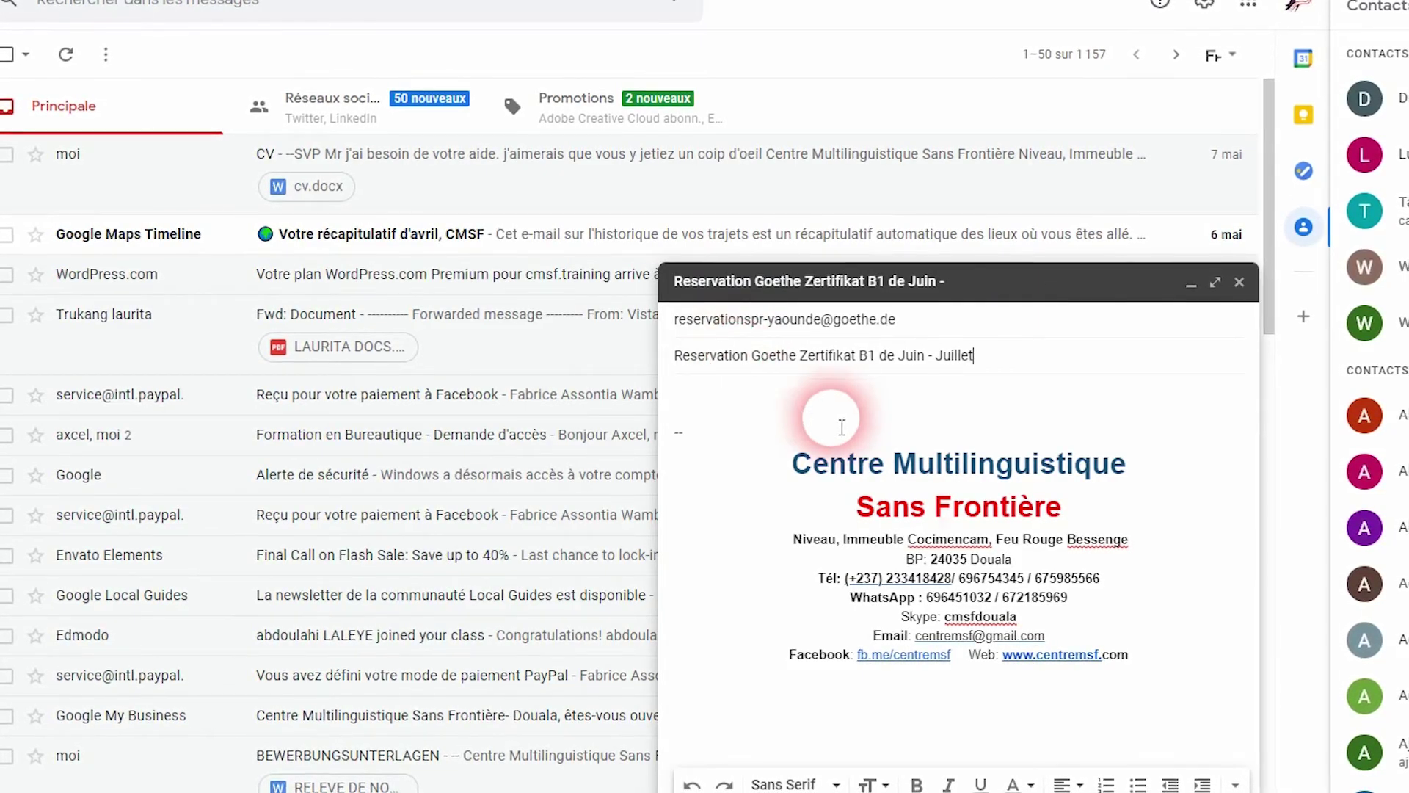
drag(813, 463, 1063, 698)
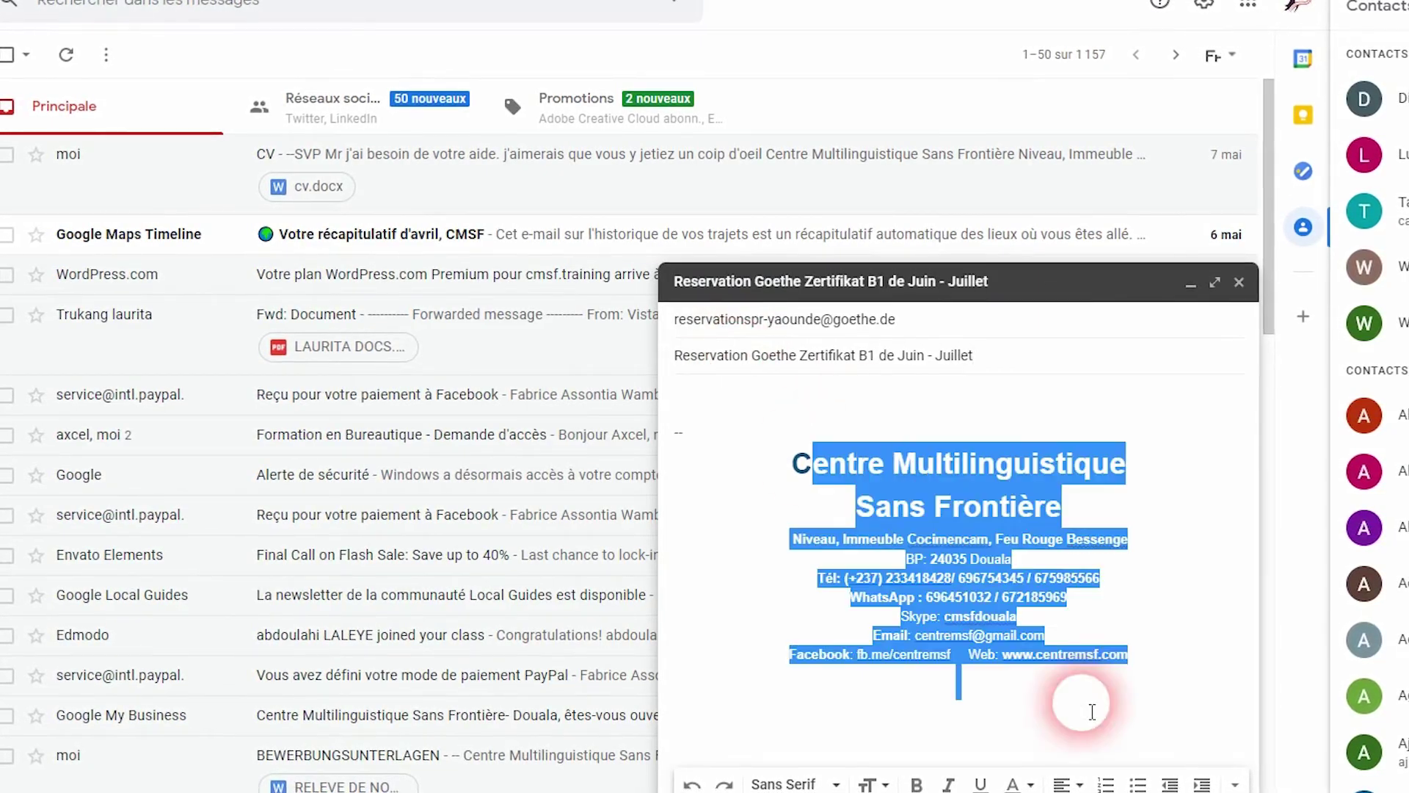
Delete the signature block and write the greeting 'Bonjour' on its own line
key(BackSpace)
key(BackSpace)
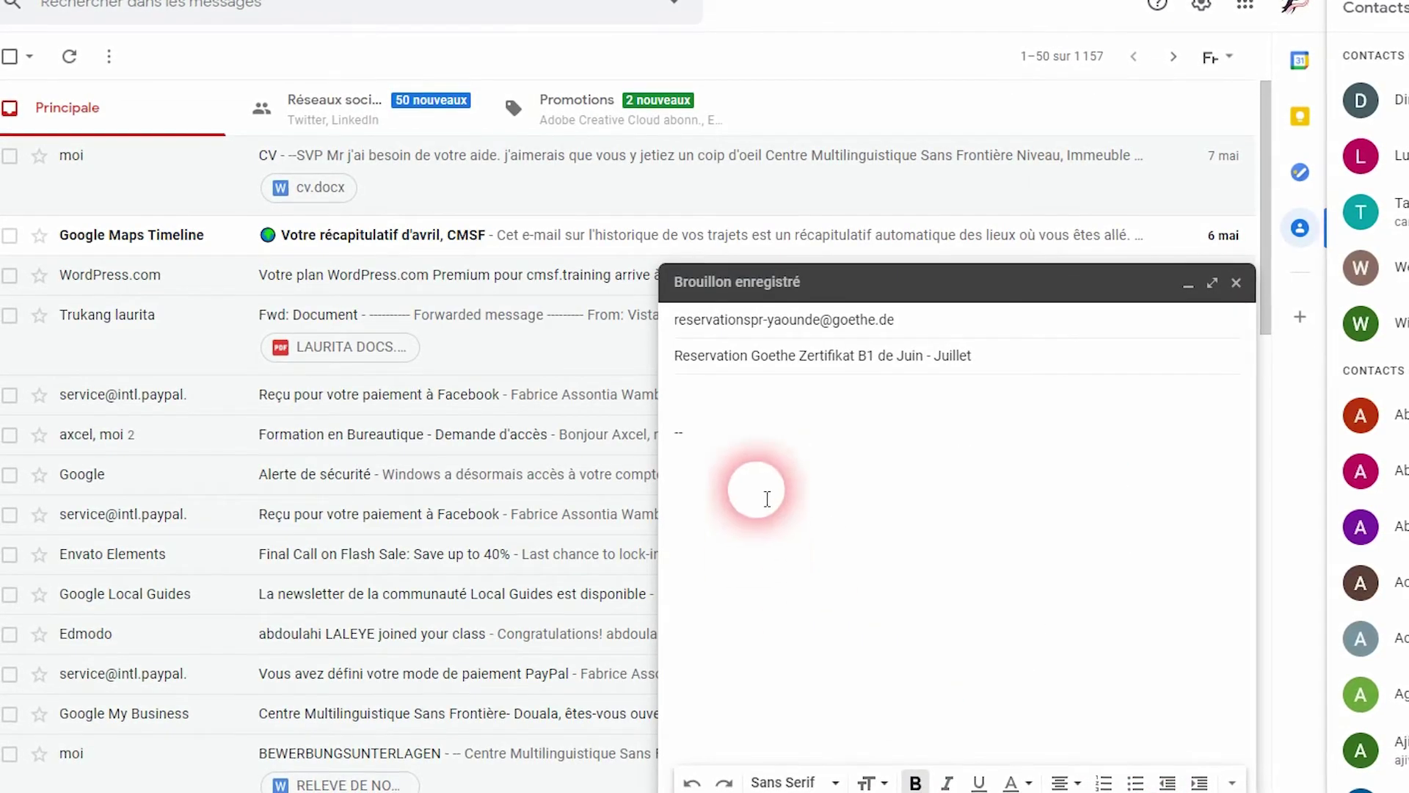
click(705, 404)
text(Bonjo)
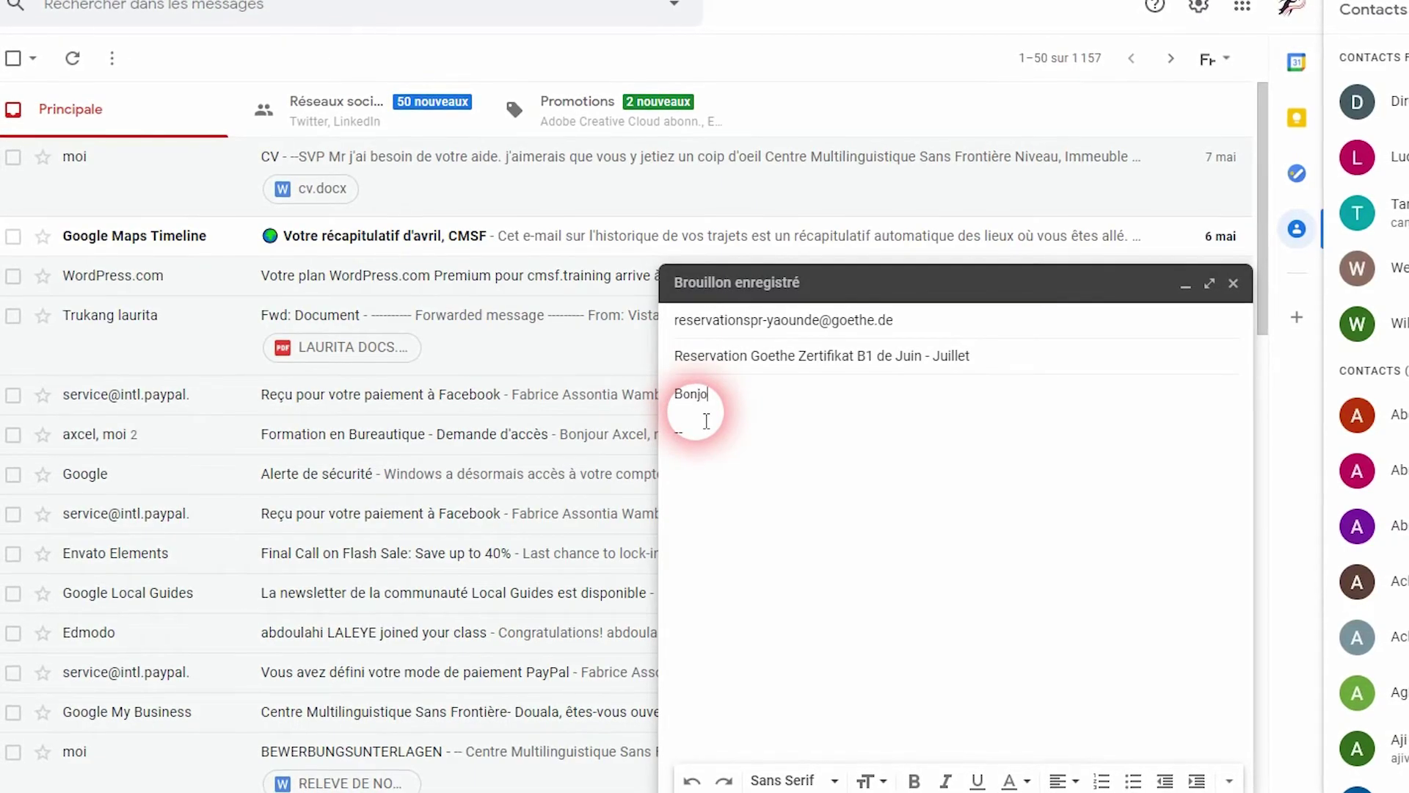
text(ur, Je)
key(BackSpace)
key(BackSpace)
key(Return)
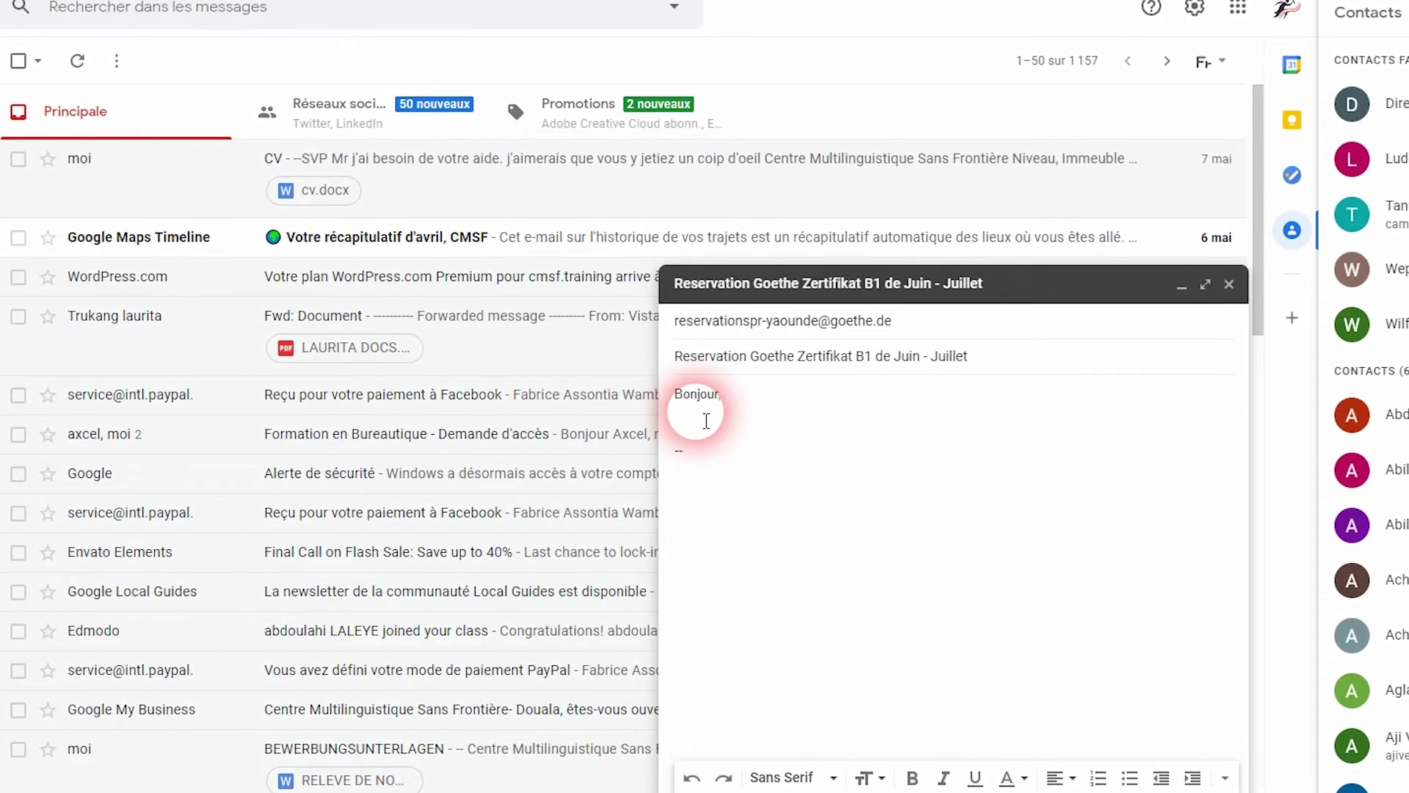
Write a sentence giving the sender's name and asking to take part in the next Goethe Zertifikat B1 session
text(je su)
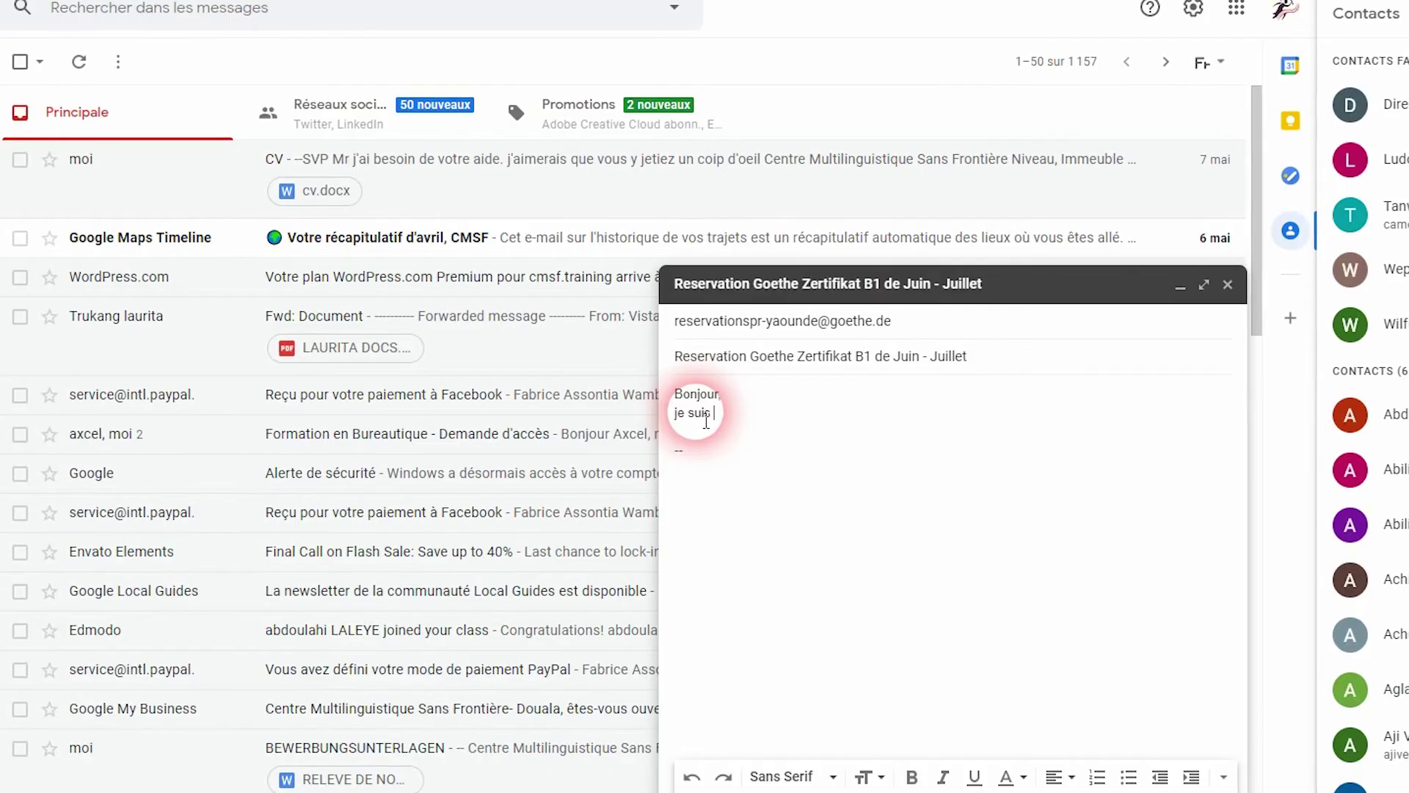
text(is )
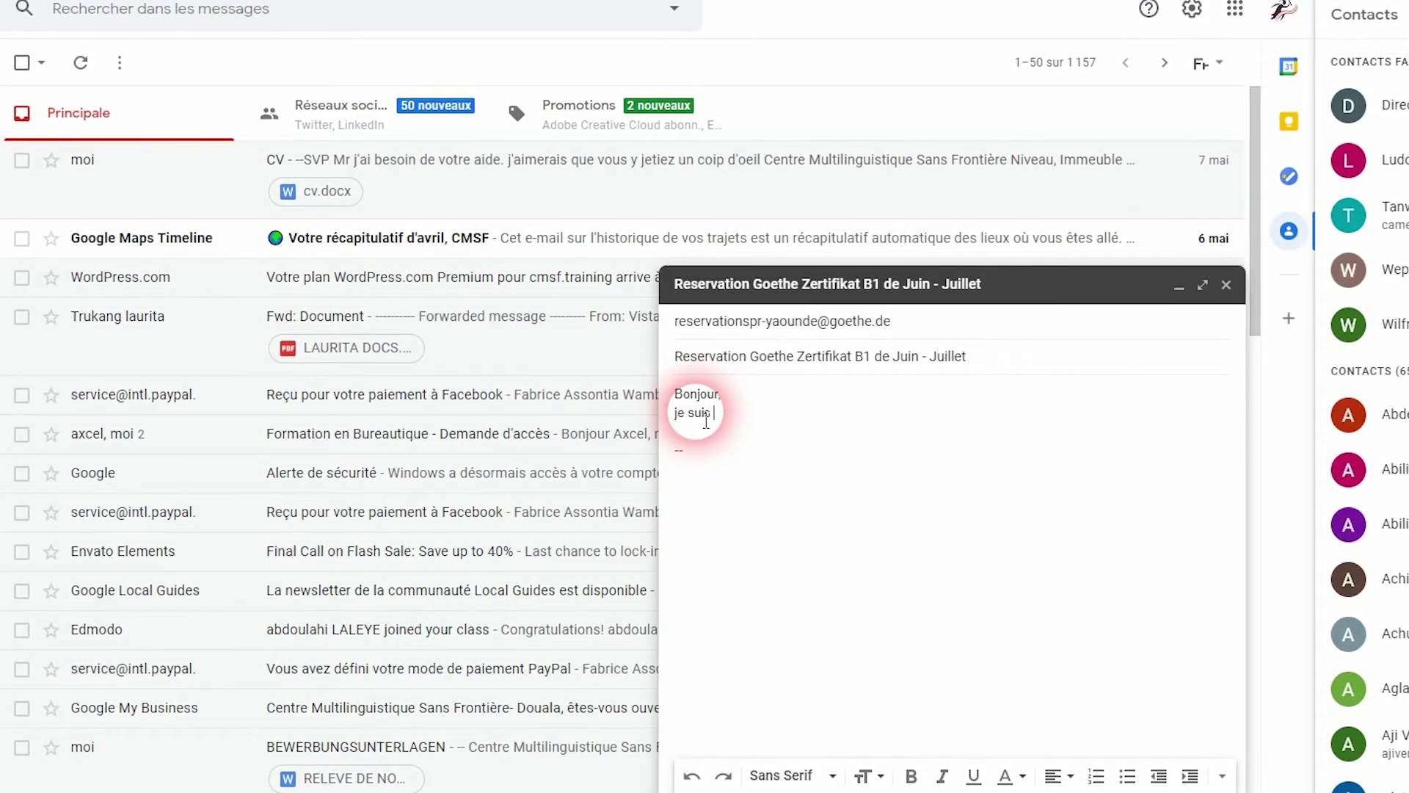
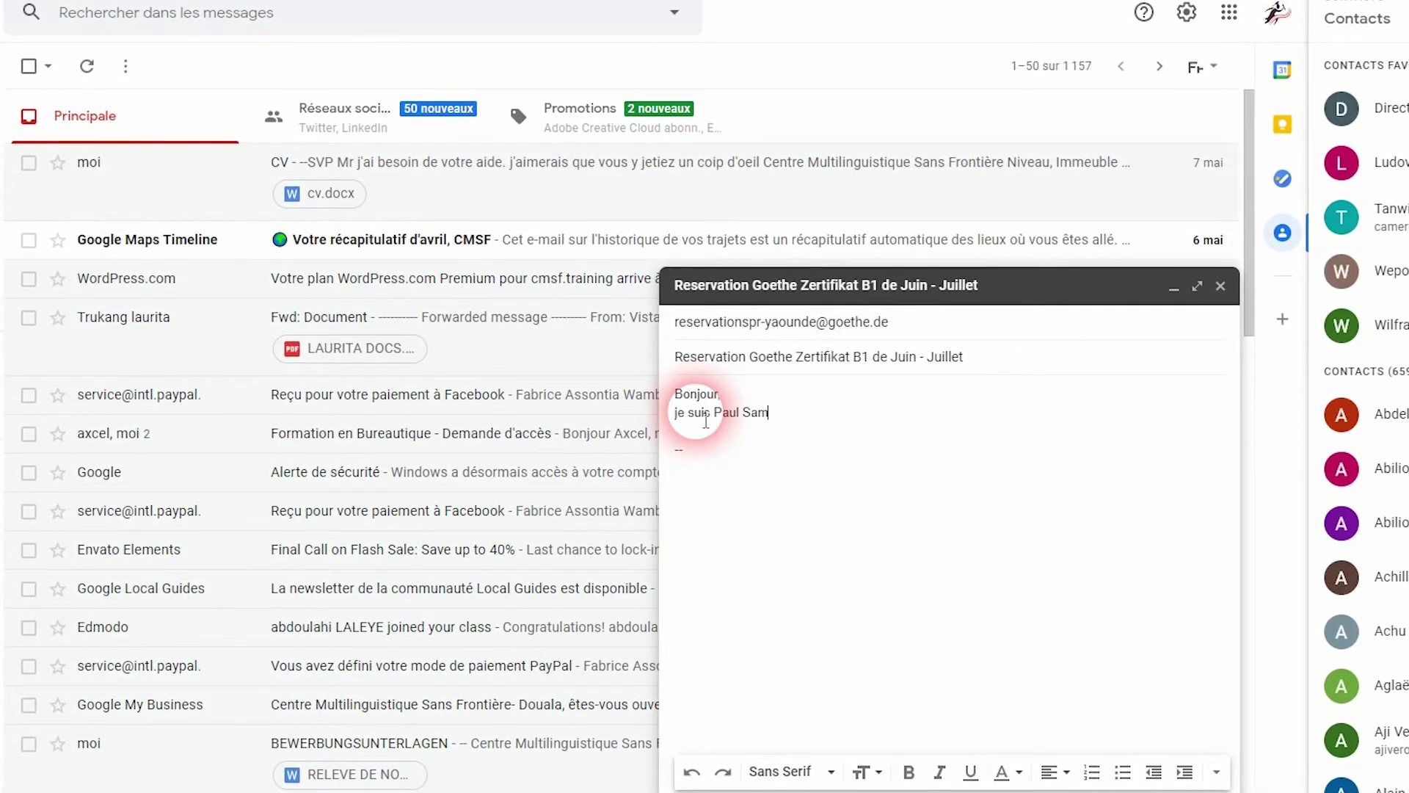
text(t j)
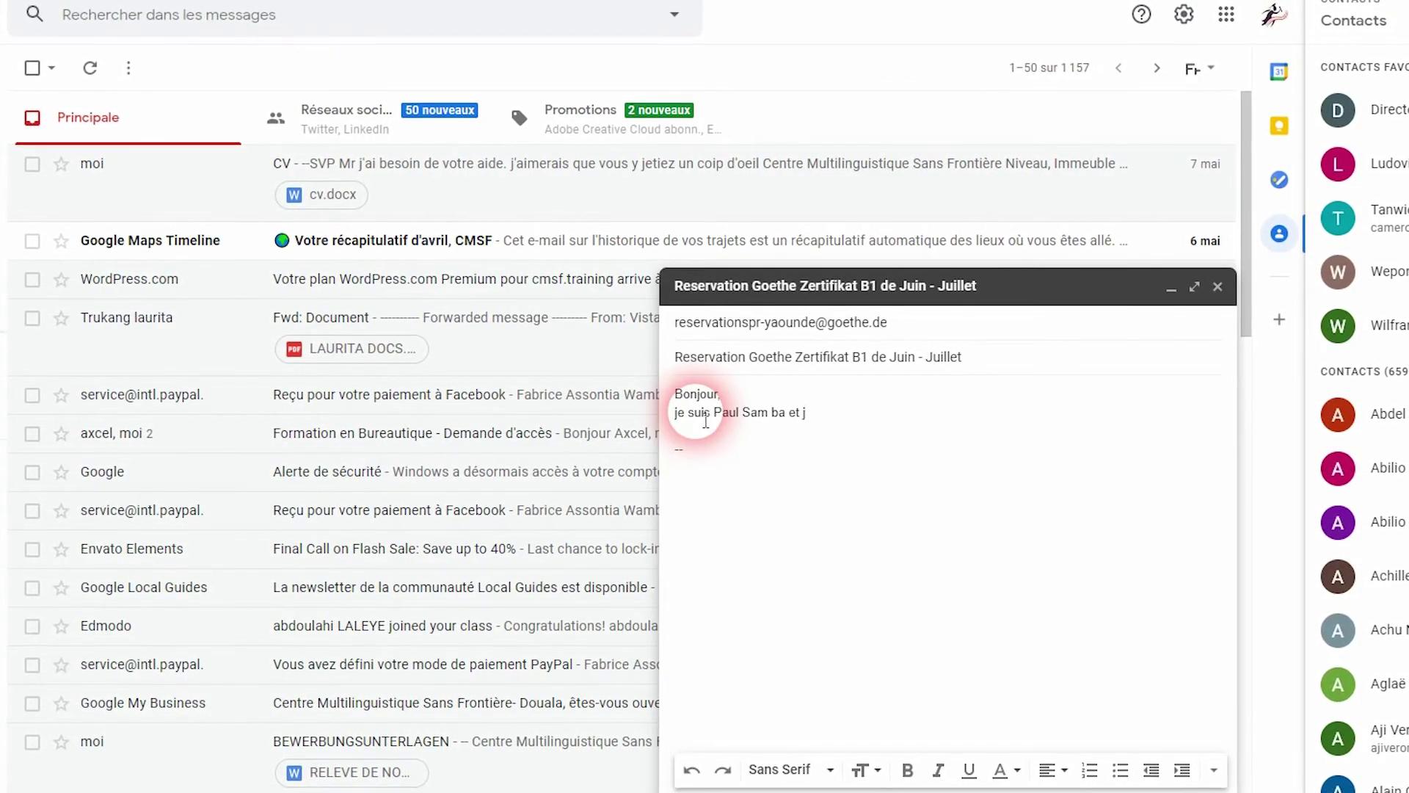
key(BackSpace)
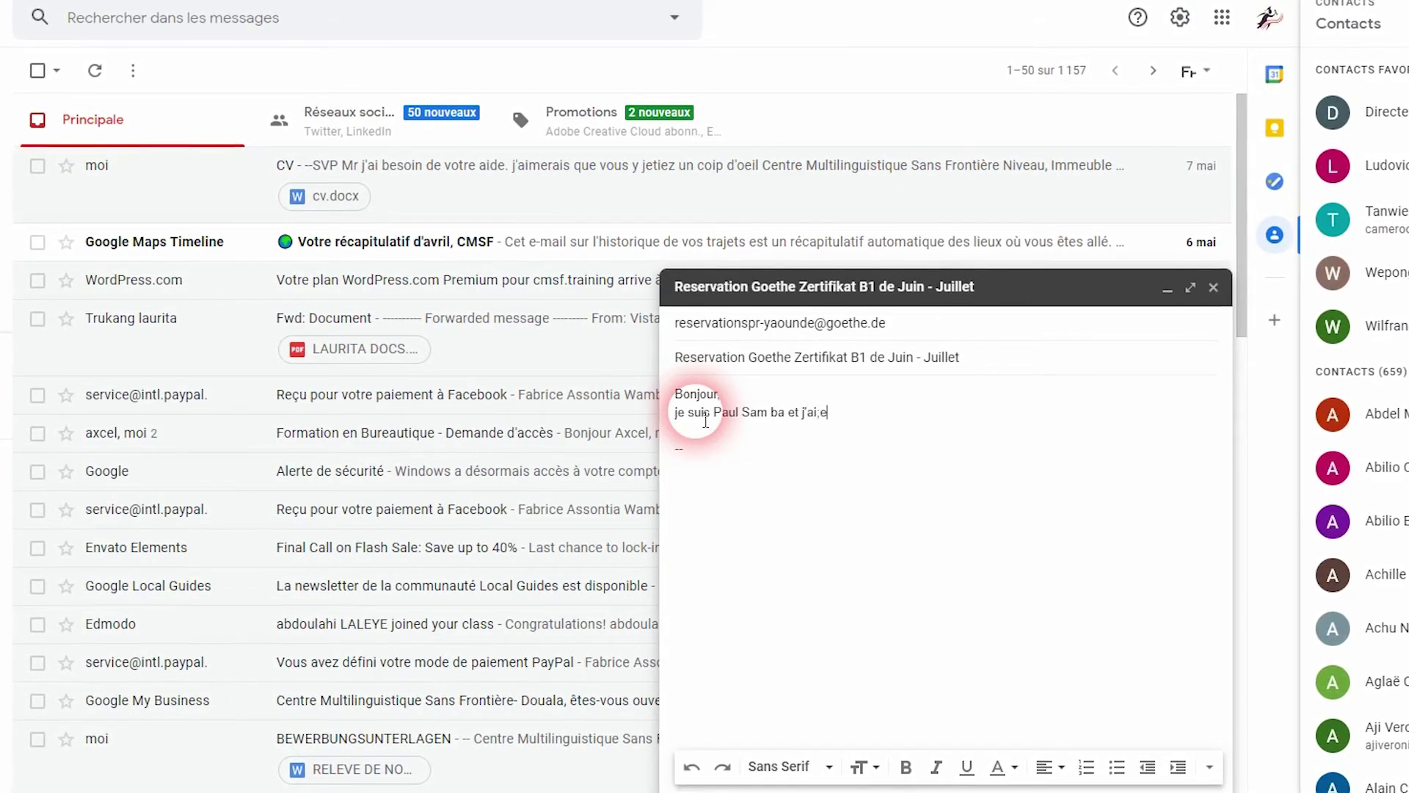
key(BackSpace)
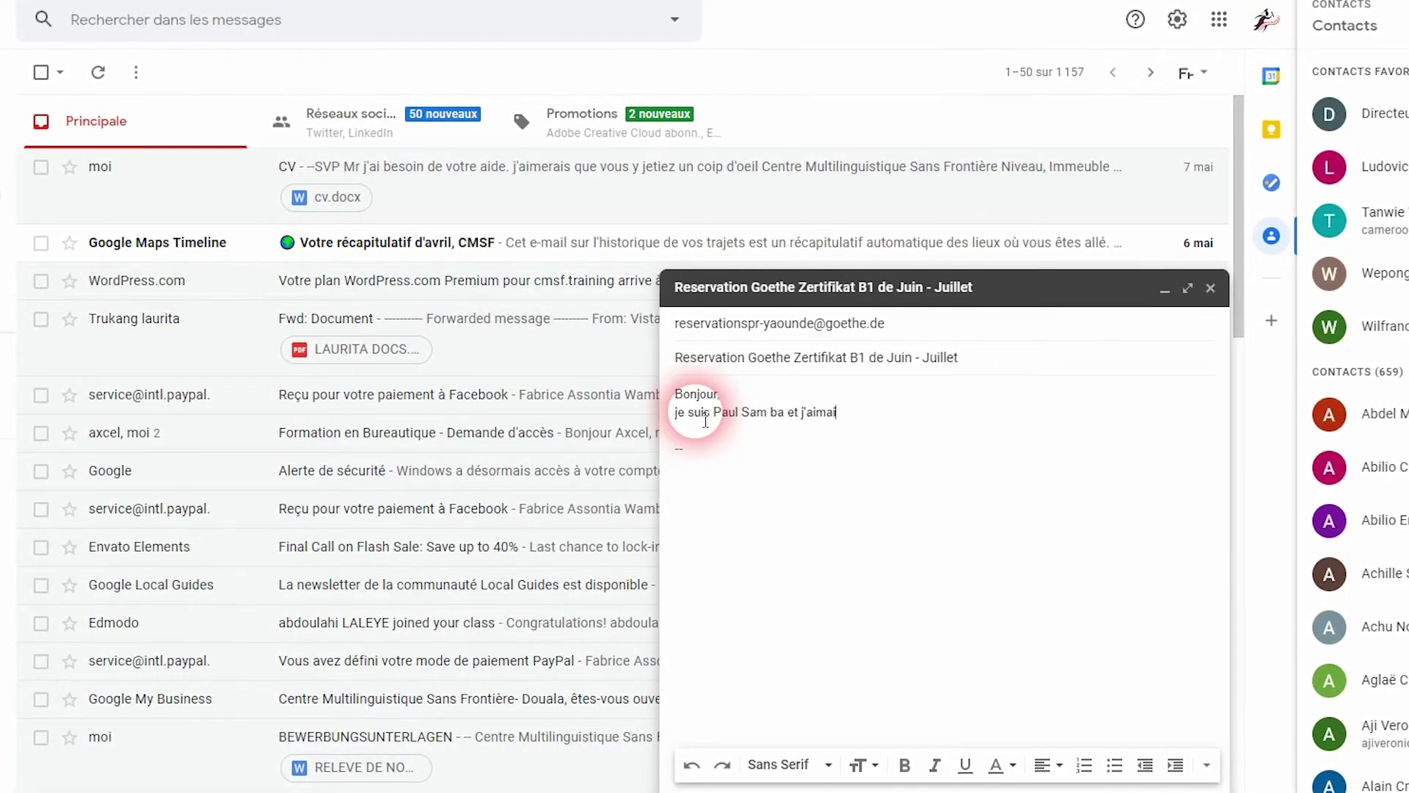
key(BackSpace)
key(BackSpace)
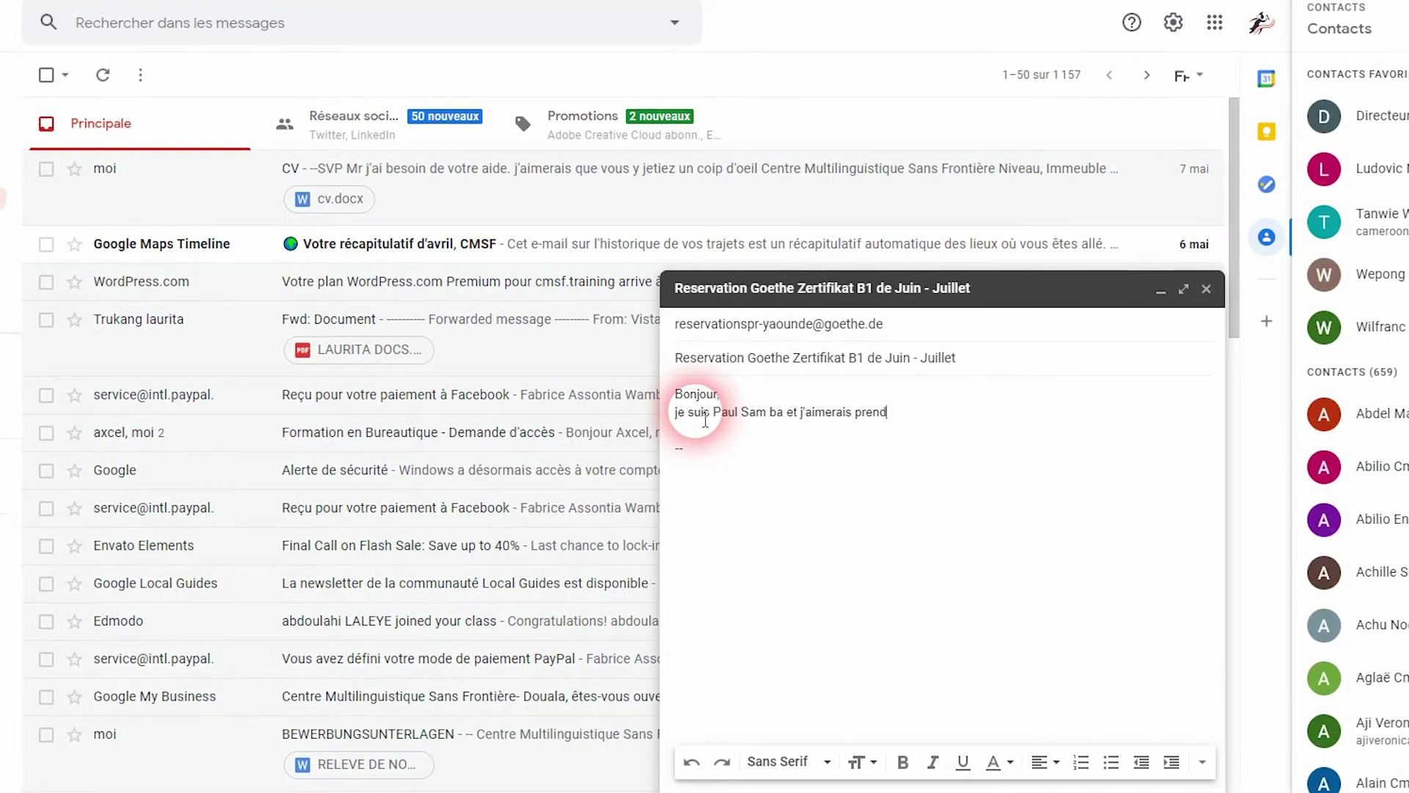
text(apt)
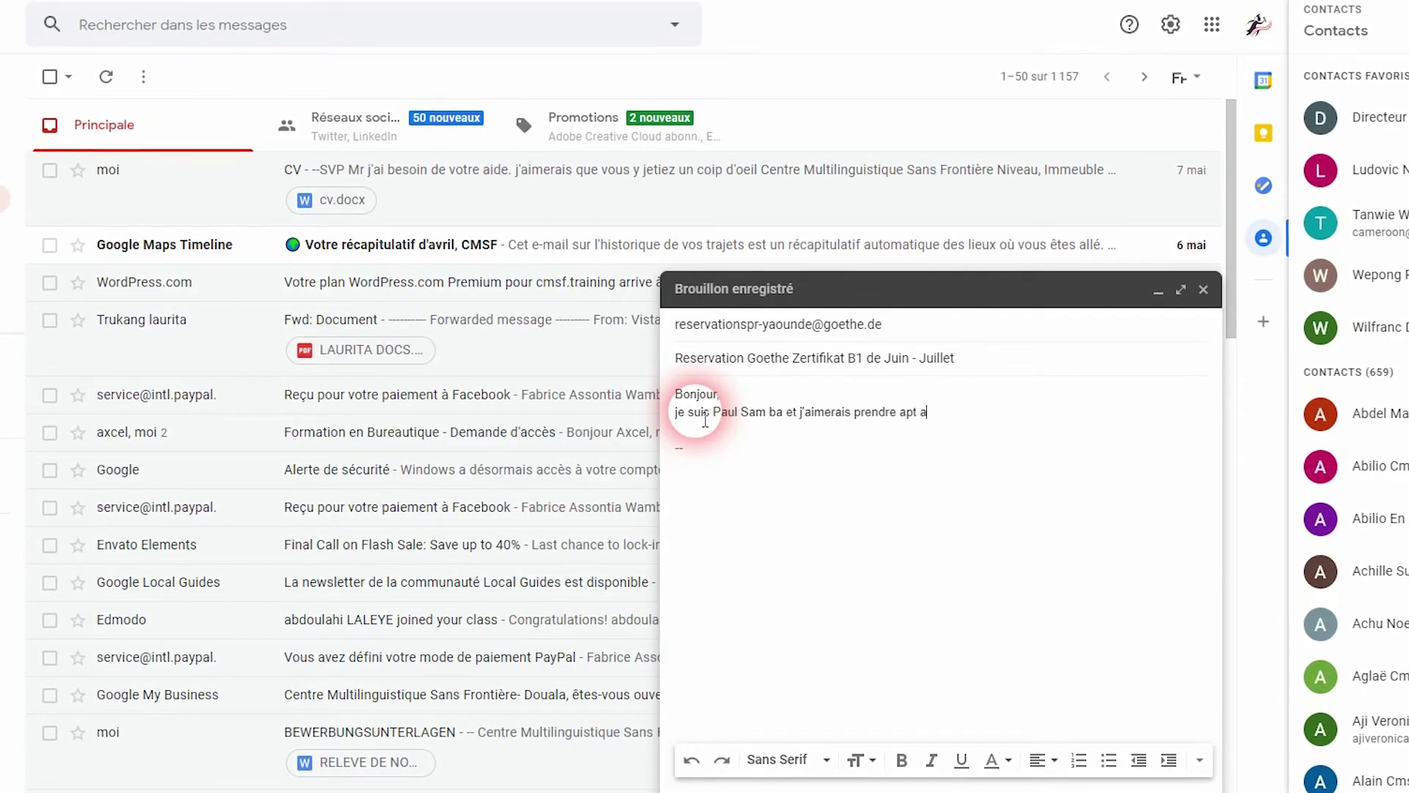
key(BackSpace)
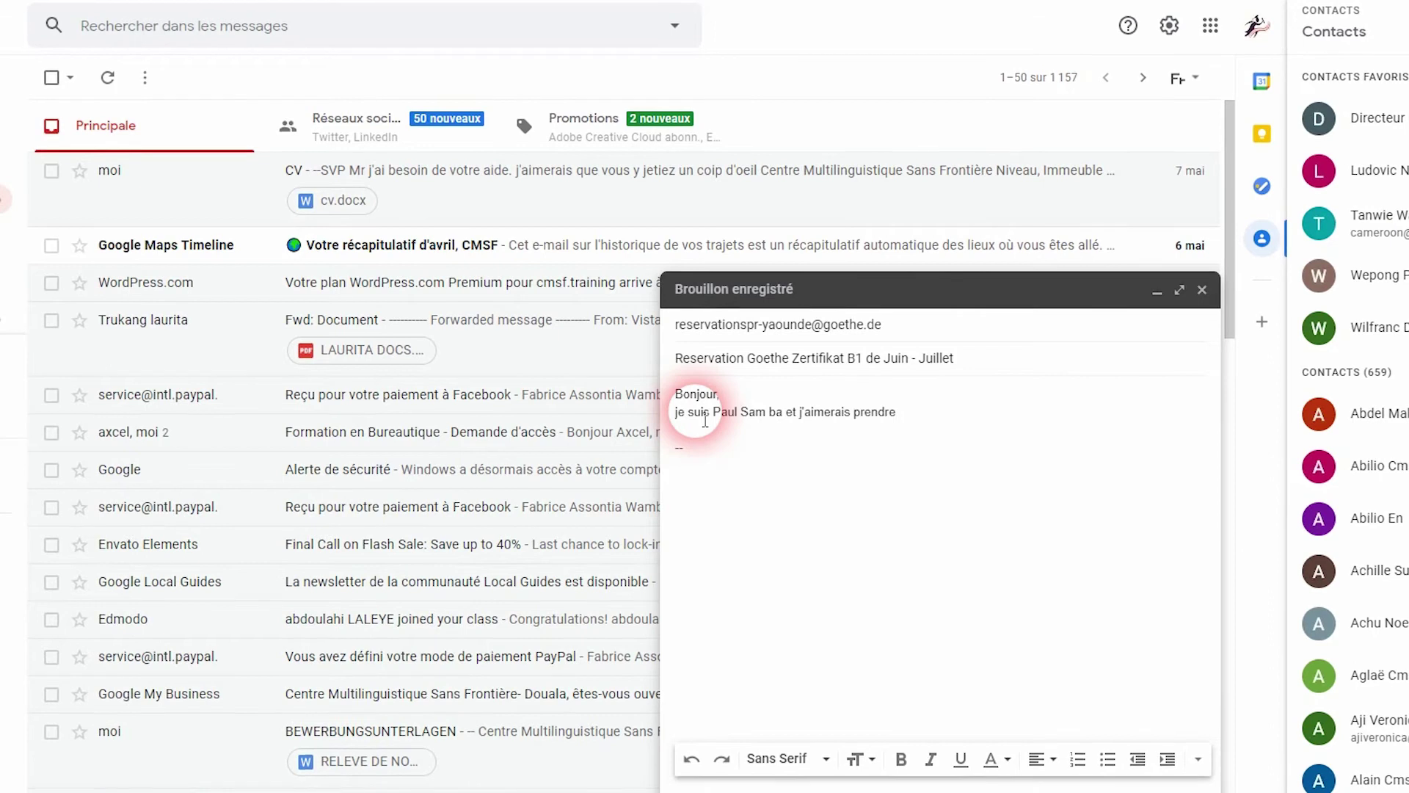
key(BackSpace)
text(part )
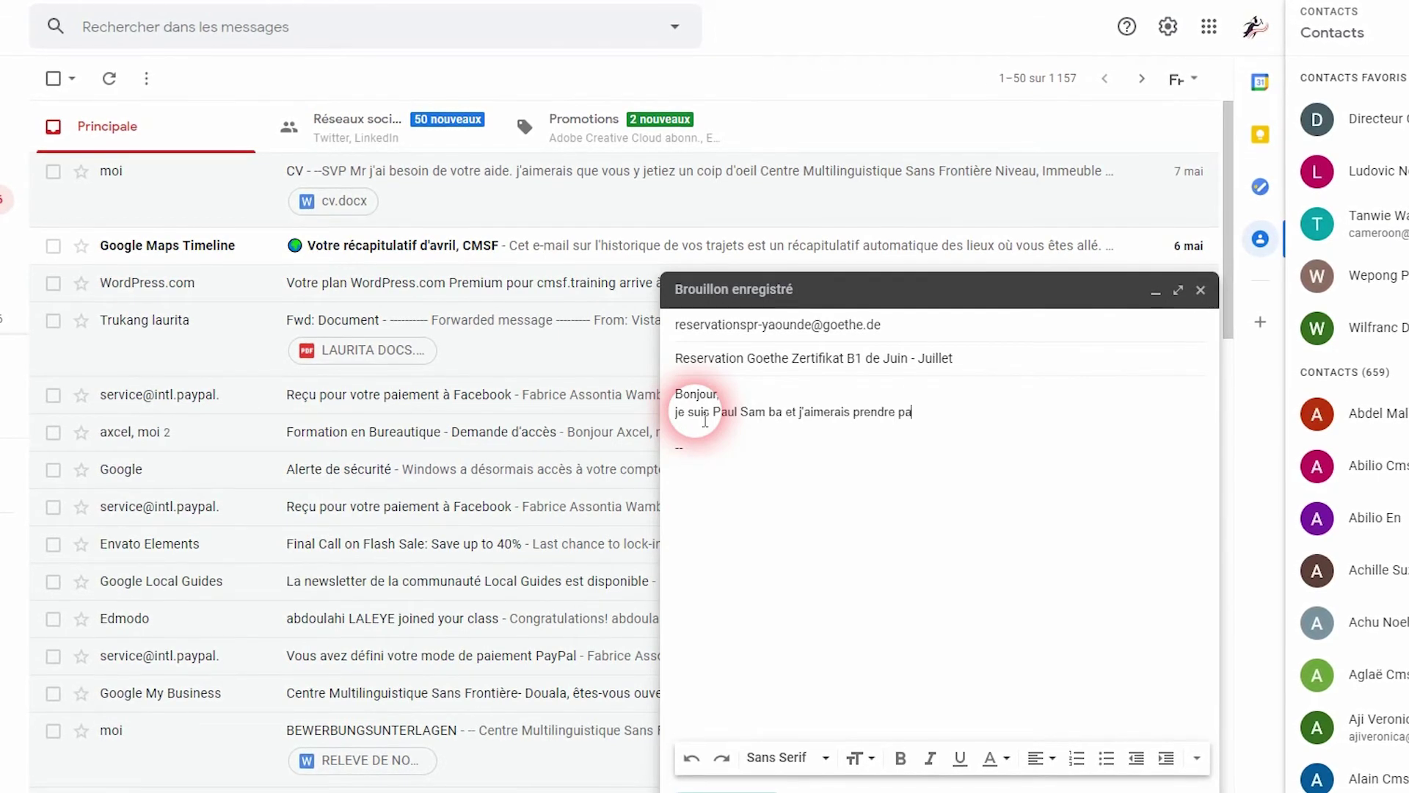
text(a la)
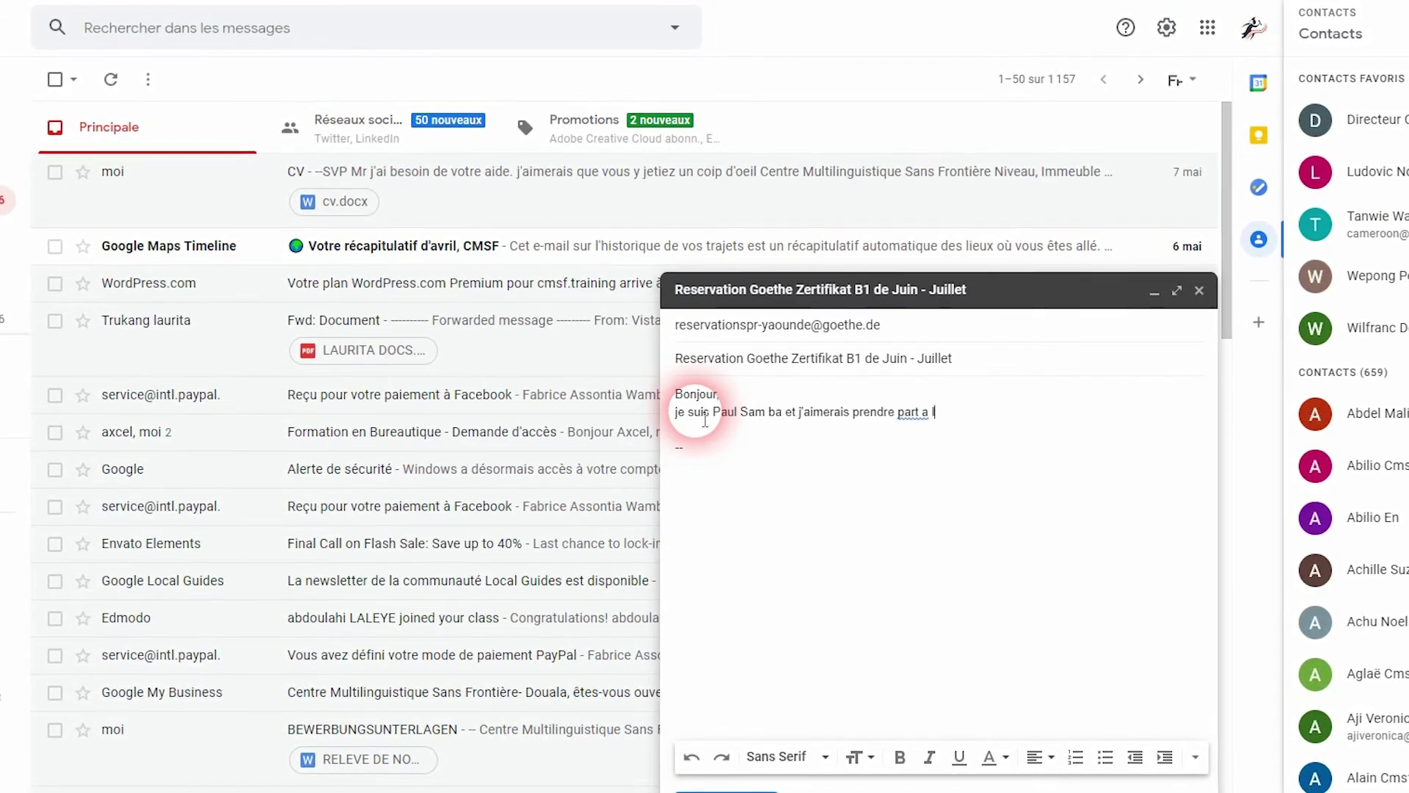
text( proch)
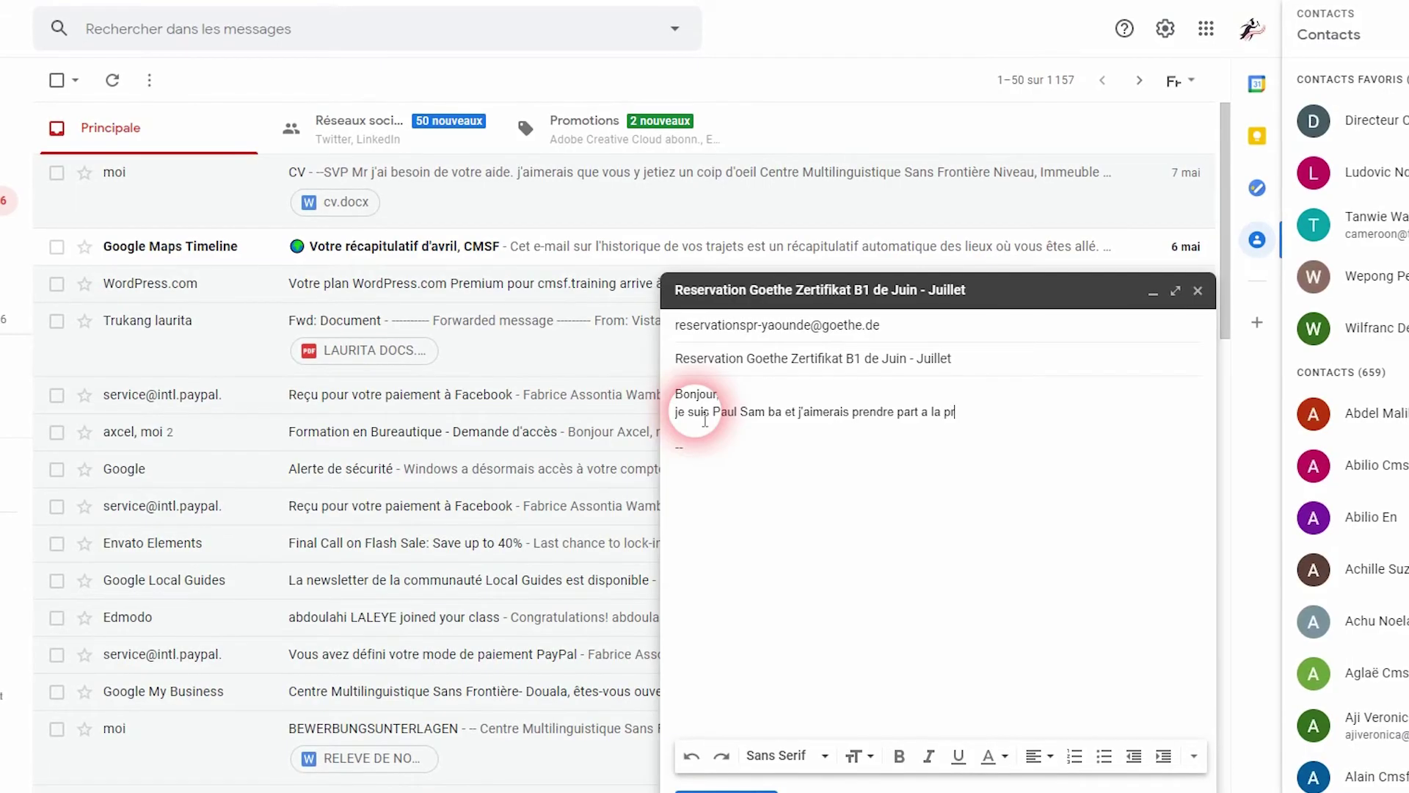
text(aine se)
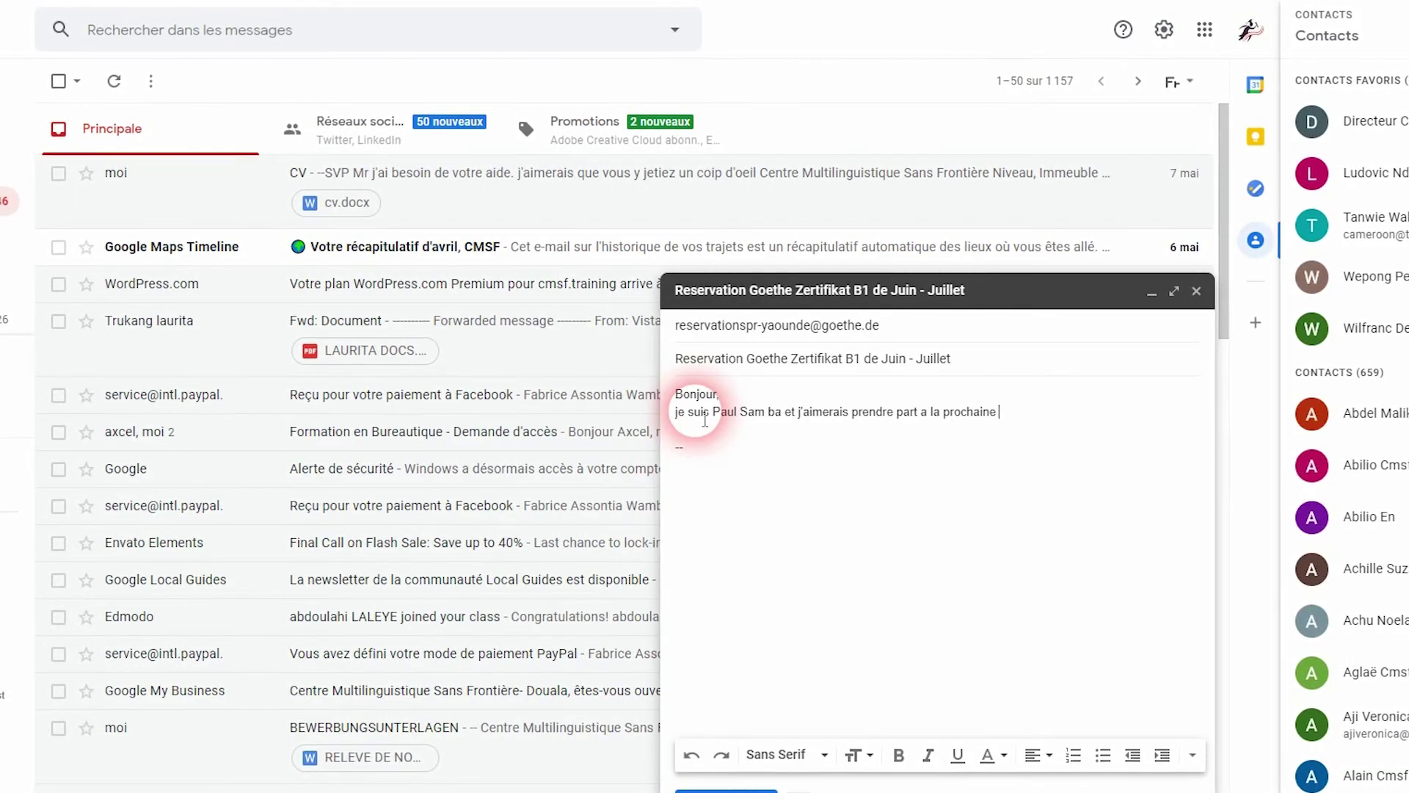
text(ssion d)
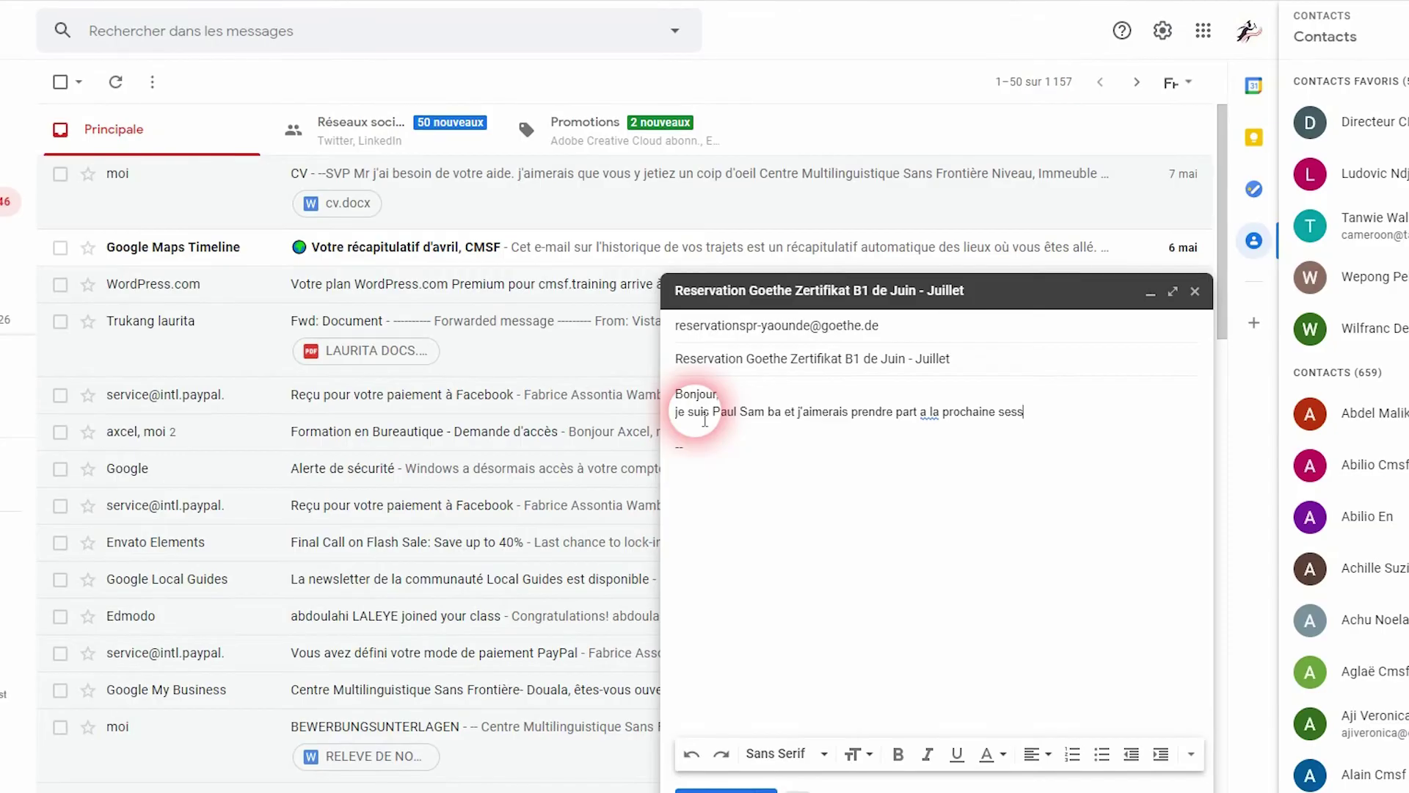
text(u G)
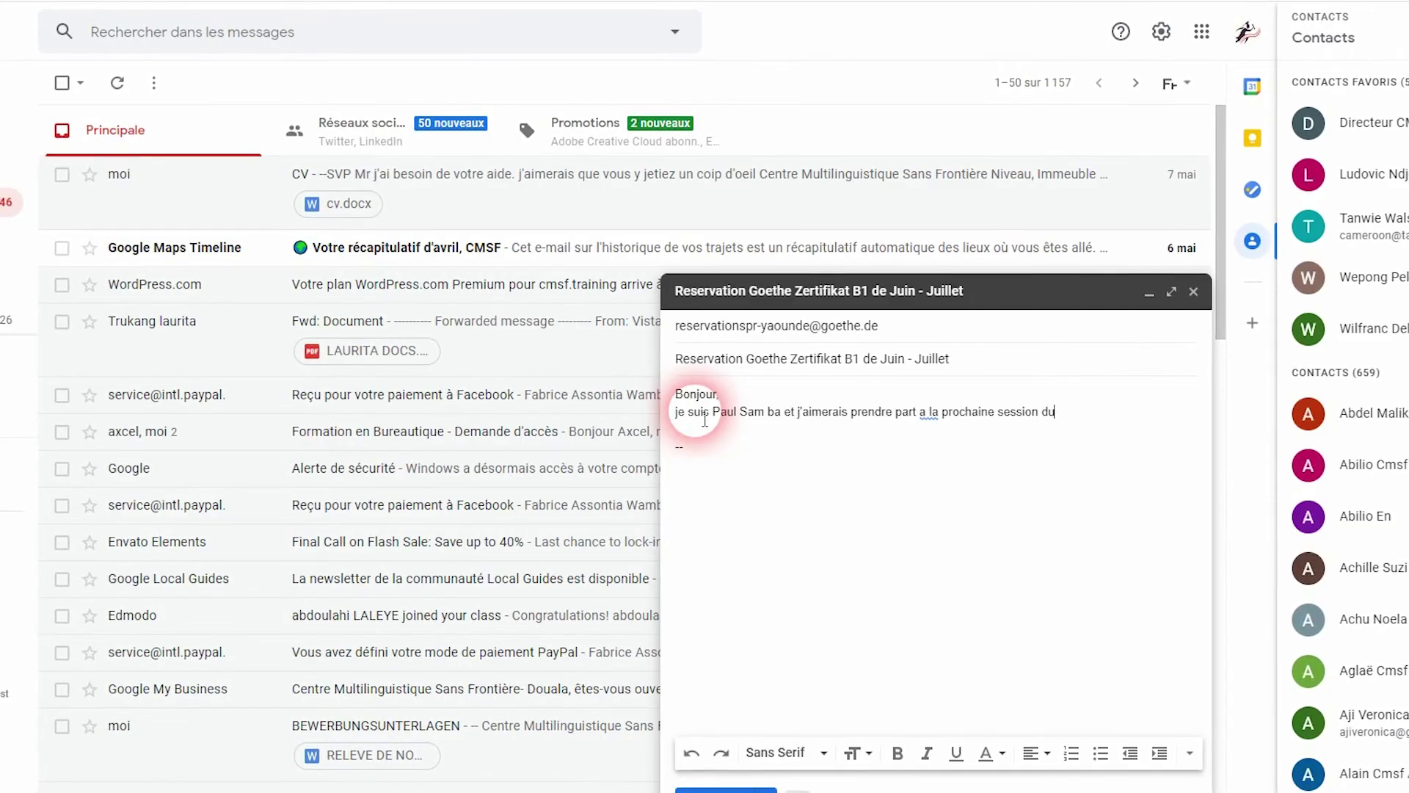
text(oethe)
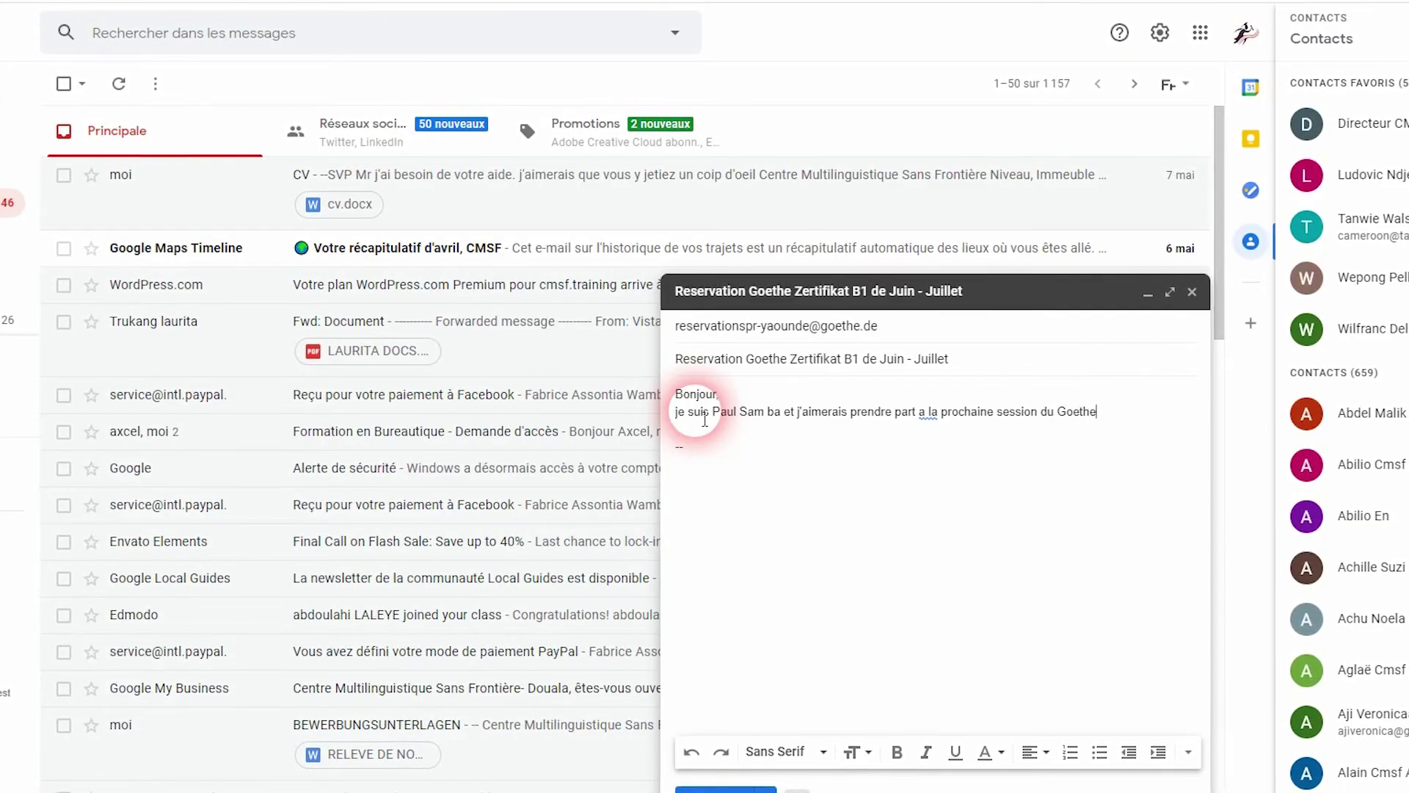
text( Zert)
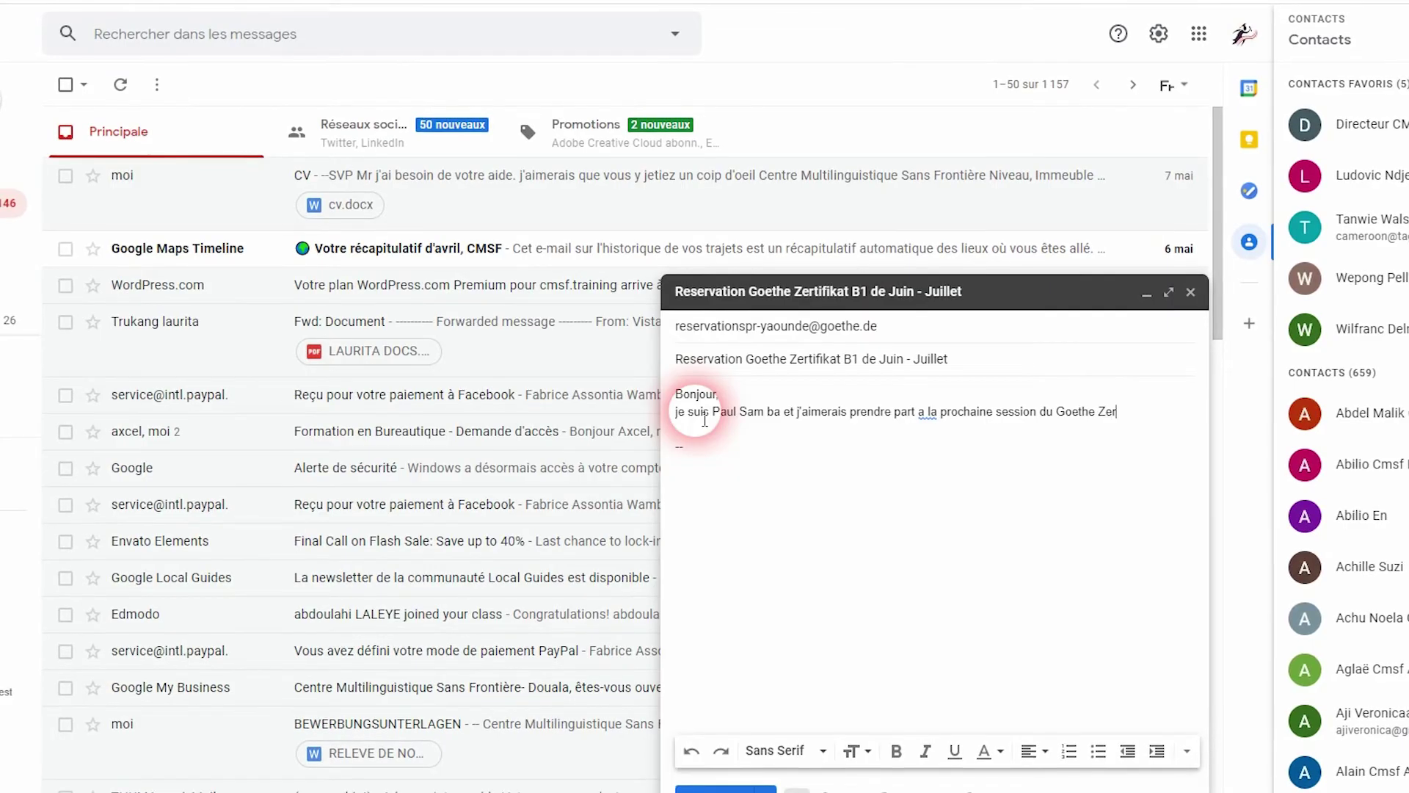
text(ifikat)
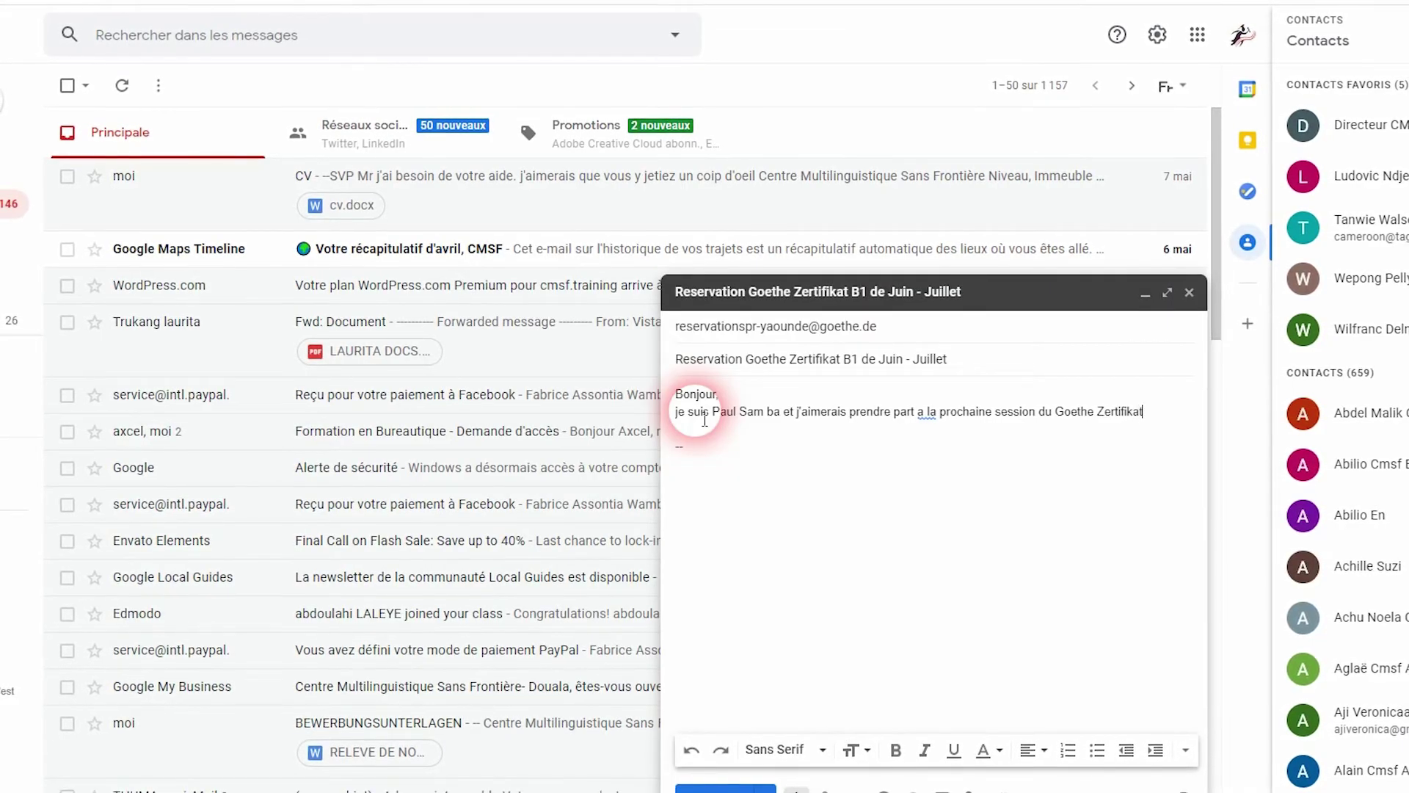
text( B1.)
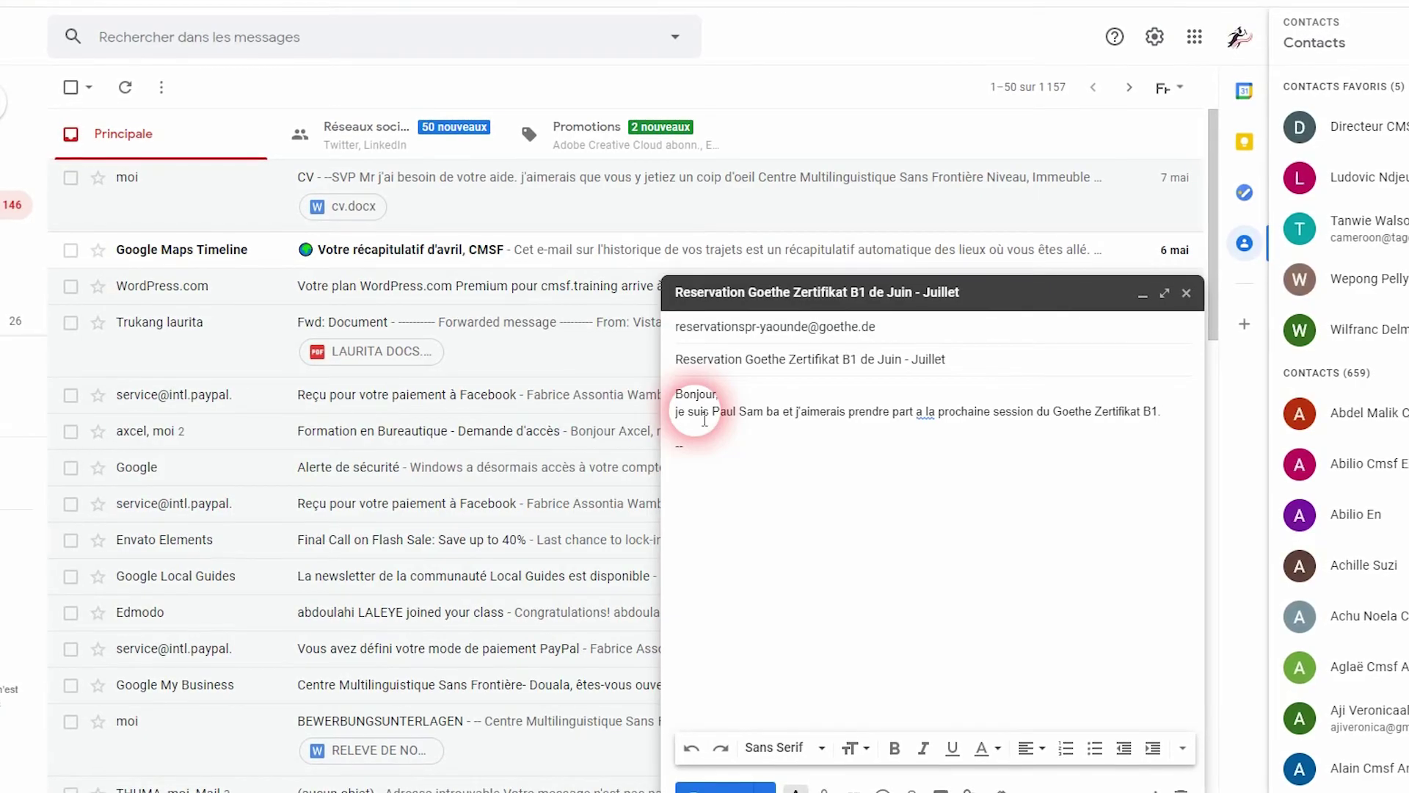
Correct 'a la' to 'à la', then add the attached-form line and 'Cordialement'
click(930, 417)
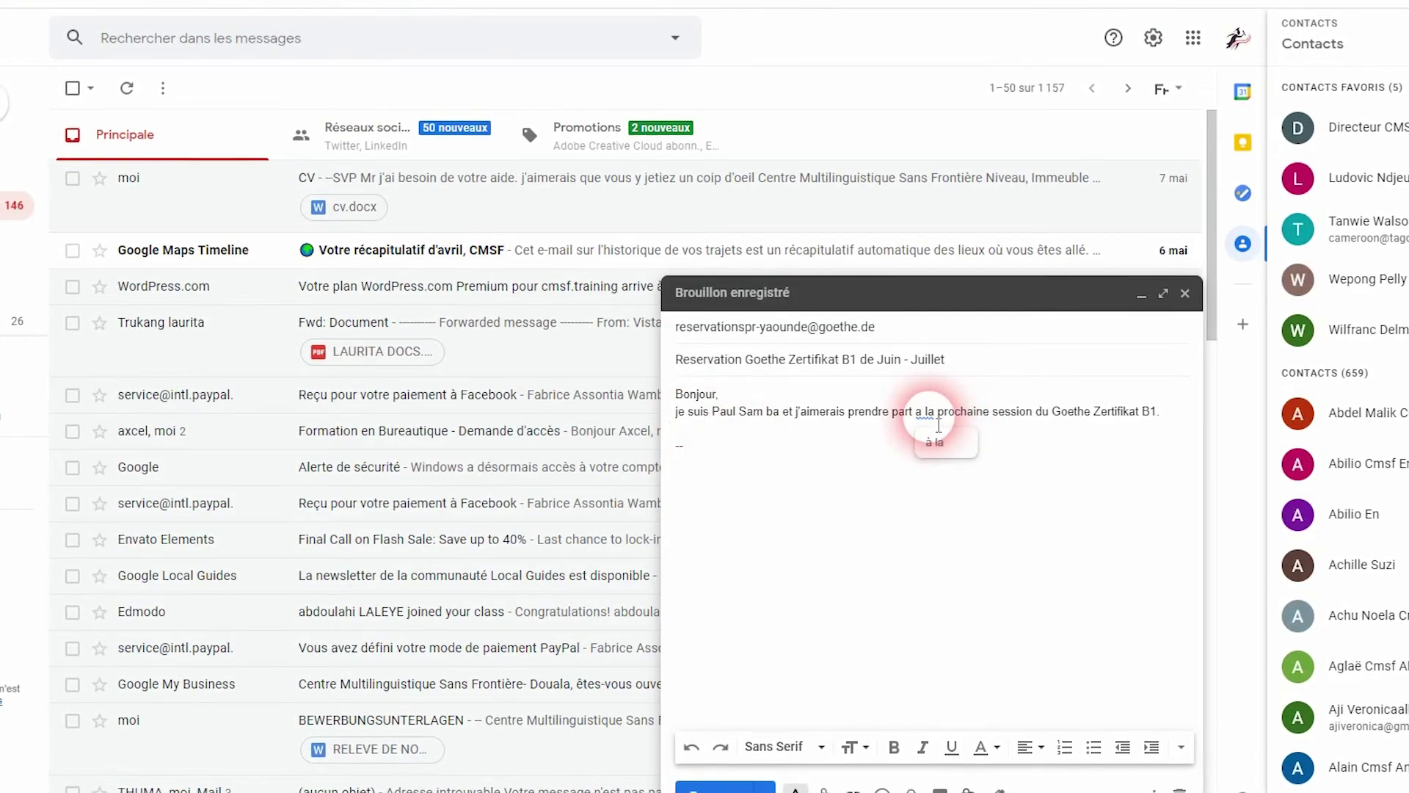
click(943, 440)
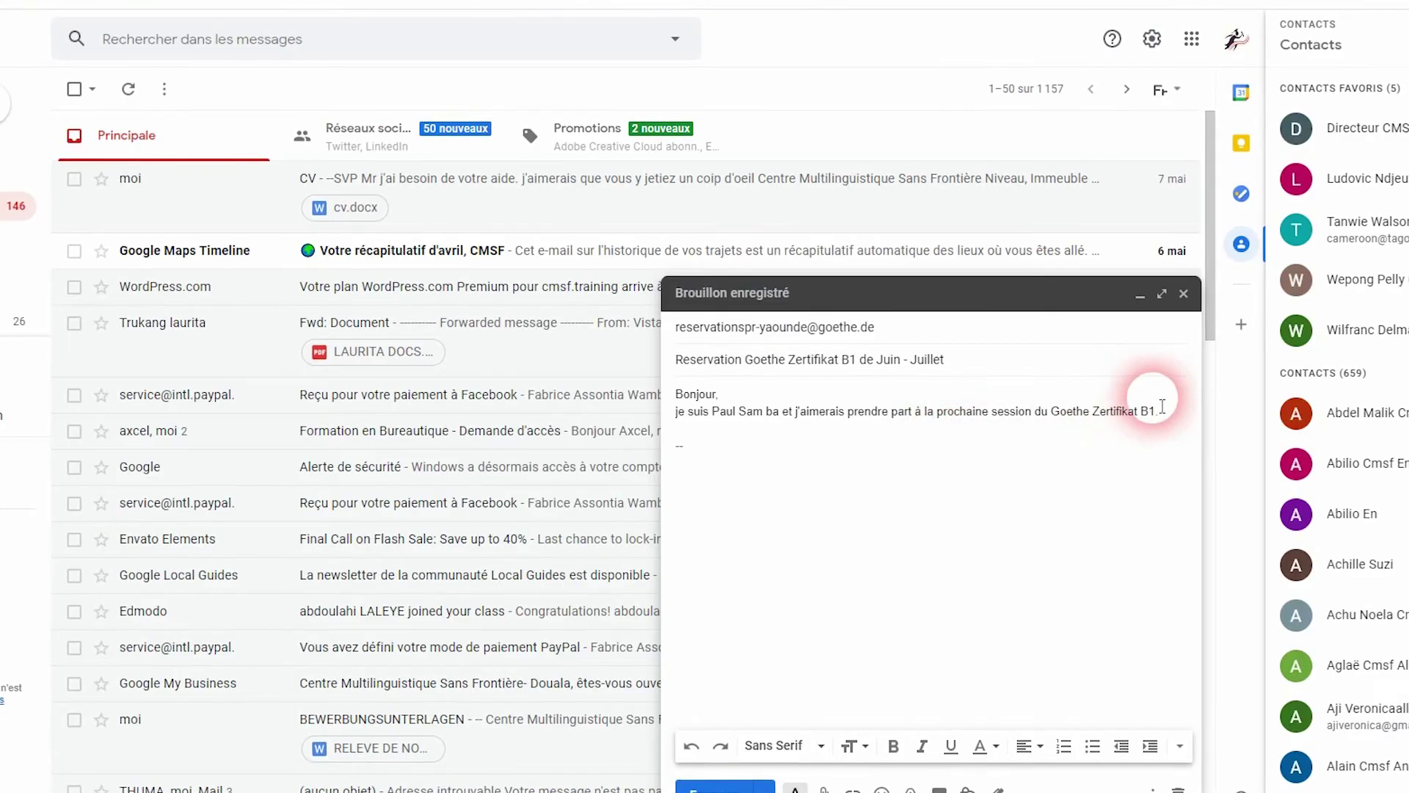
click(1169, 414)
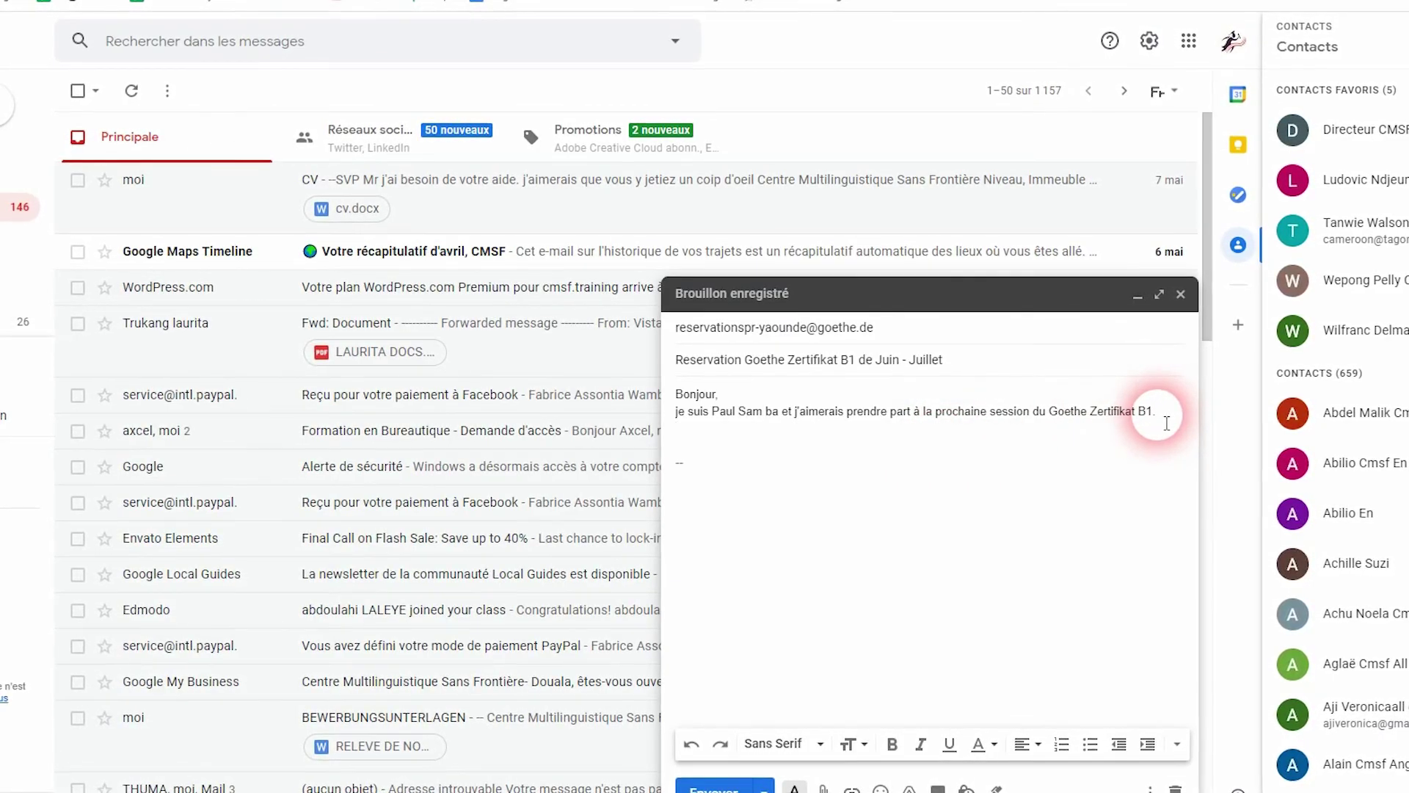
text(Ci joint)
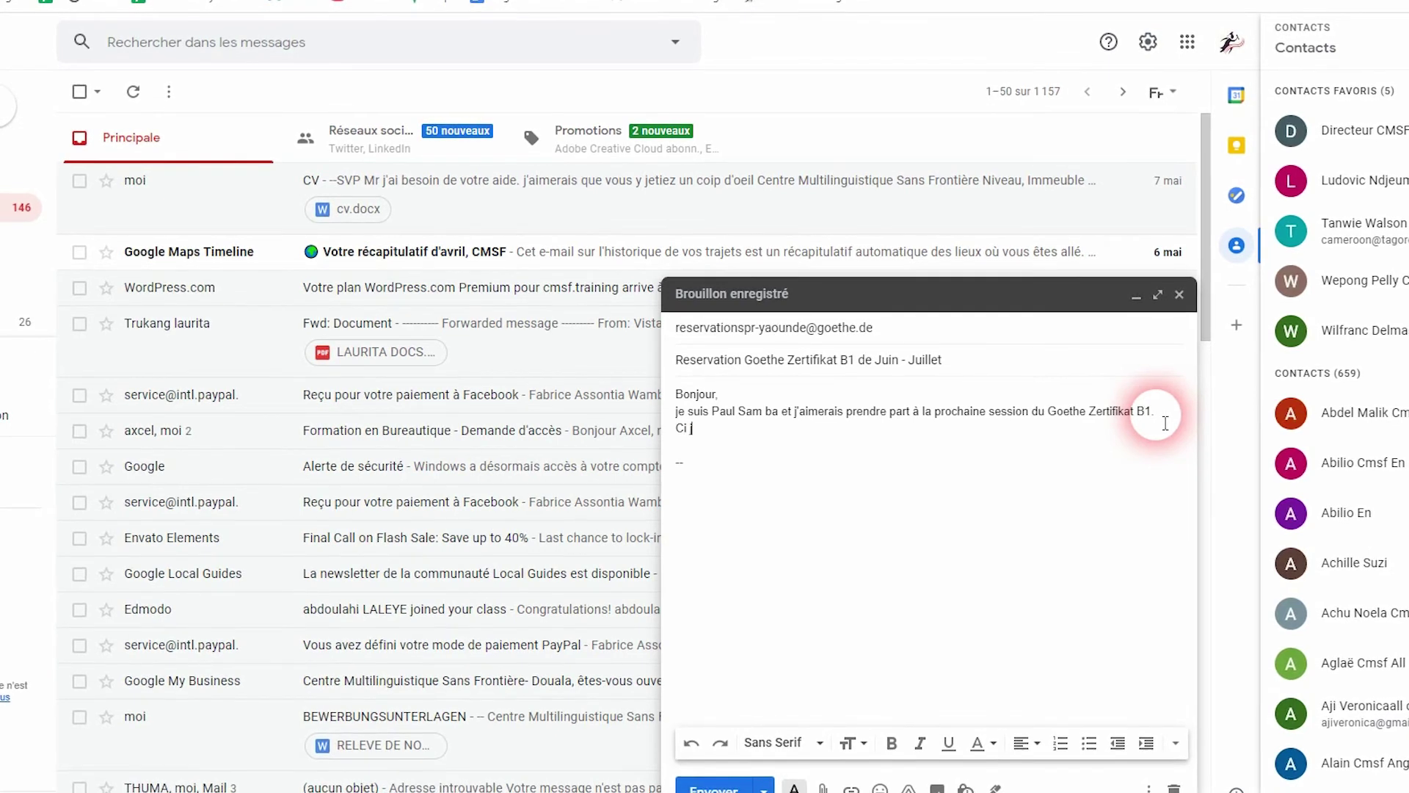
text( le fr)
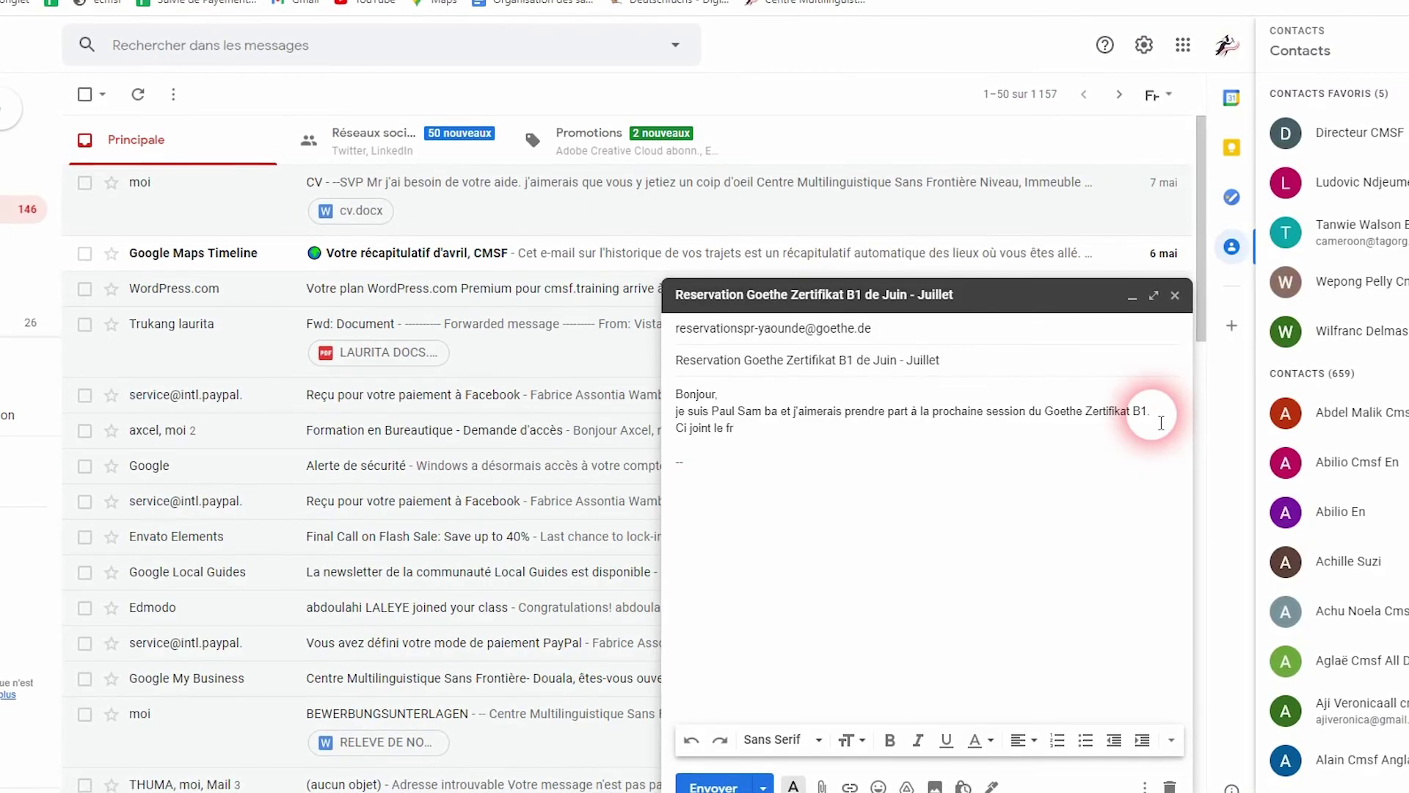
text(mulair)
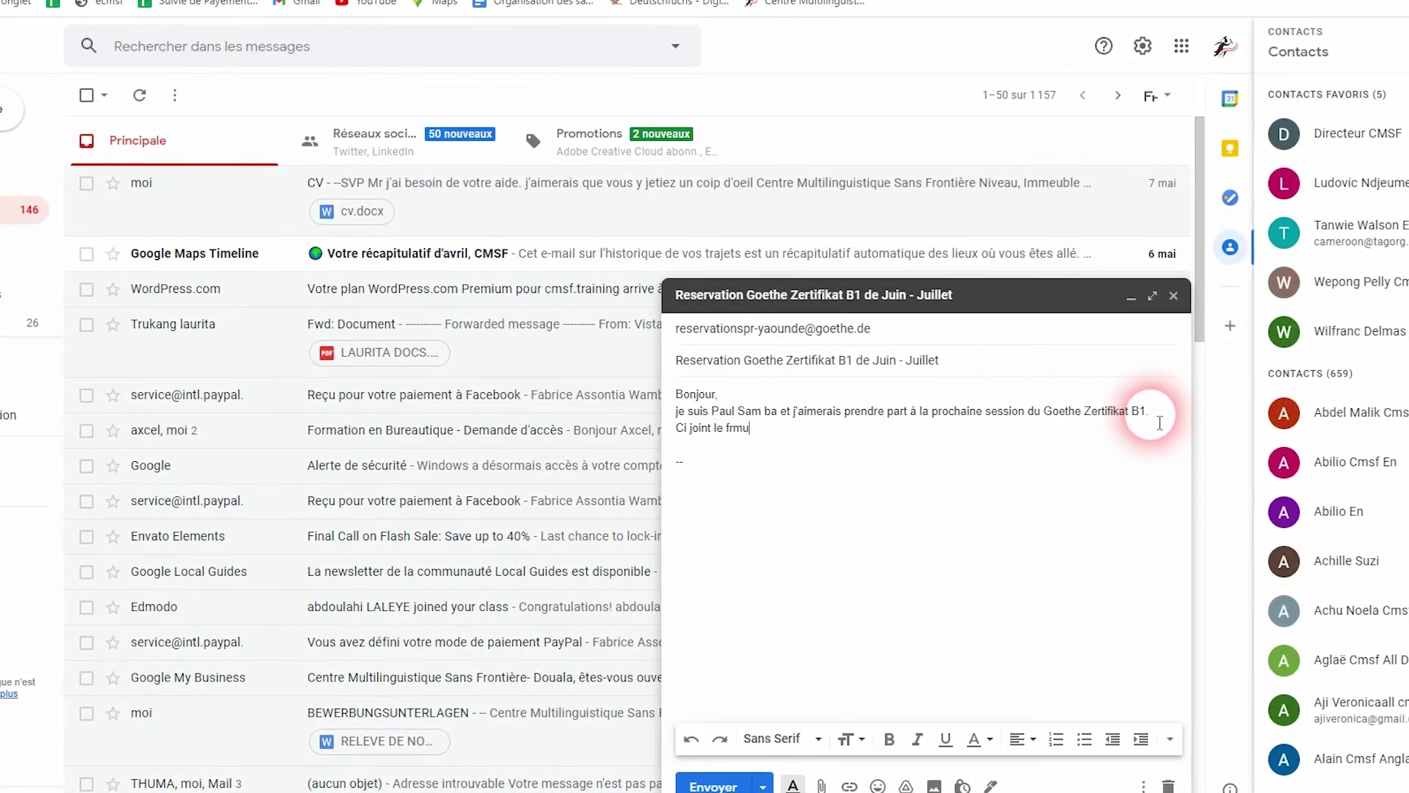
text(e de rese)
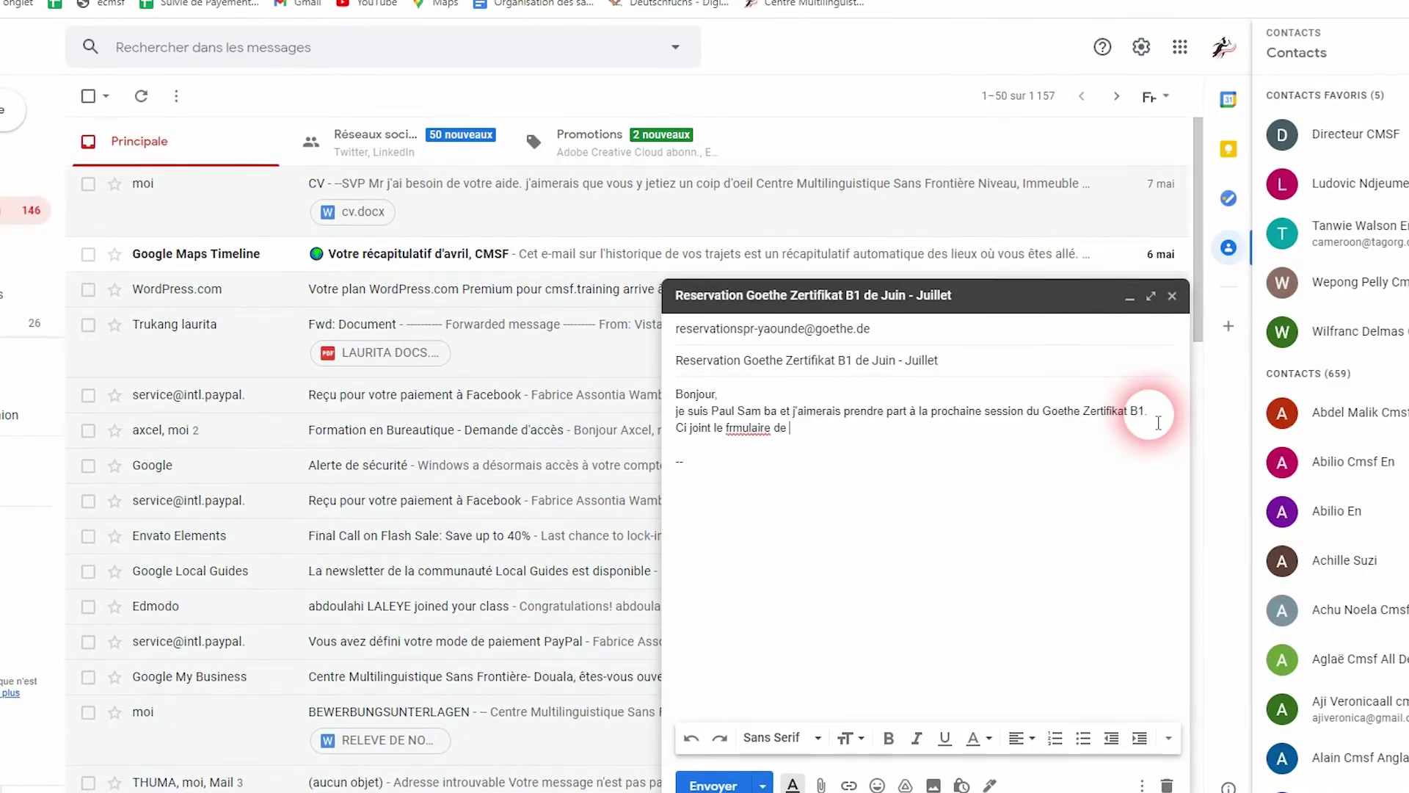
text(rvatio)
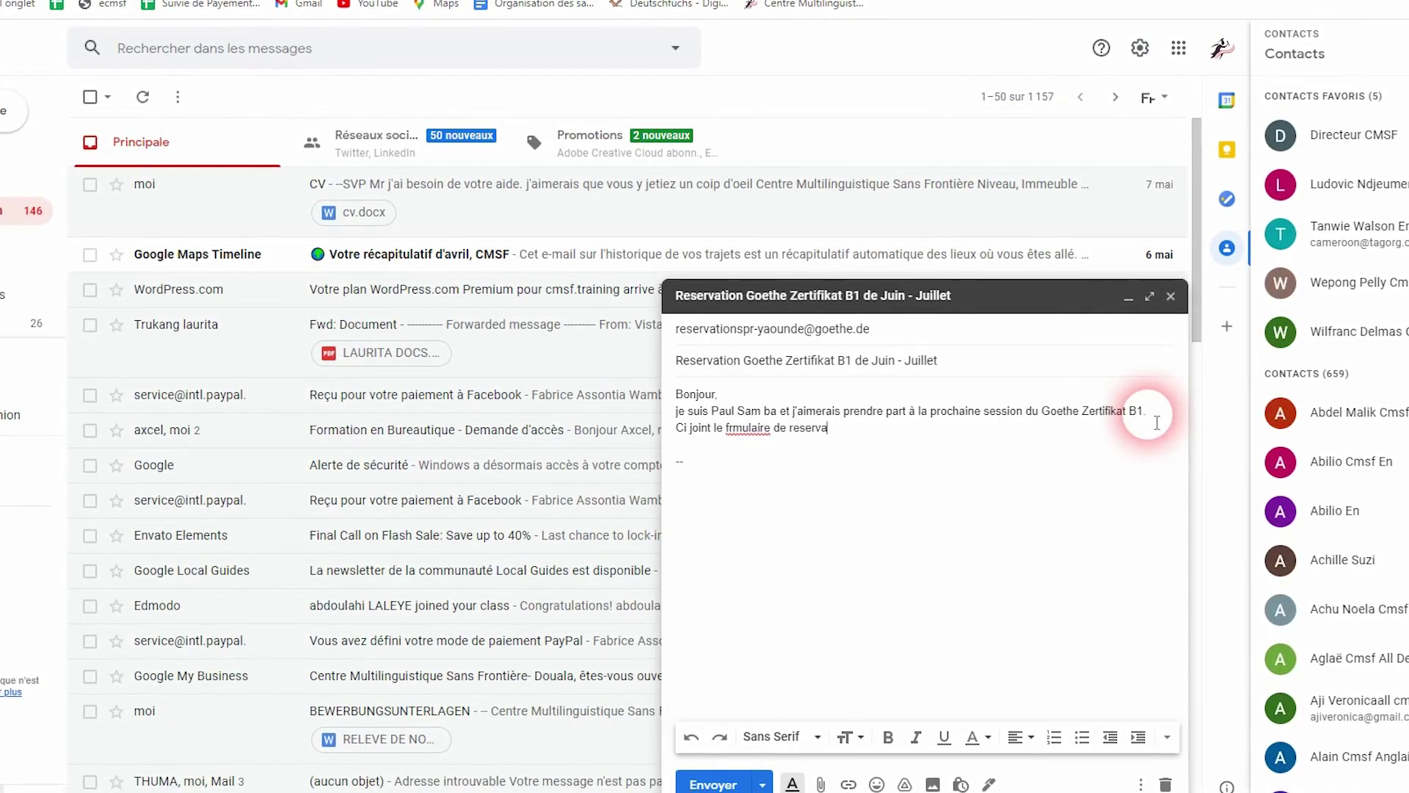
text(n)
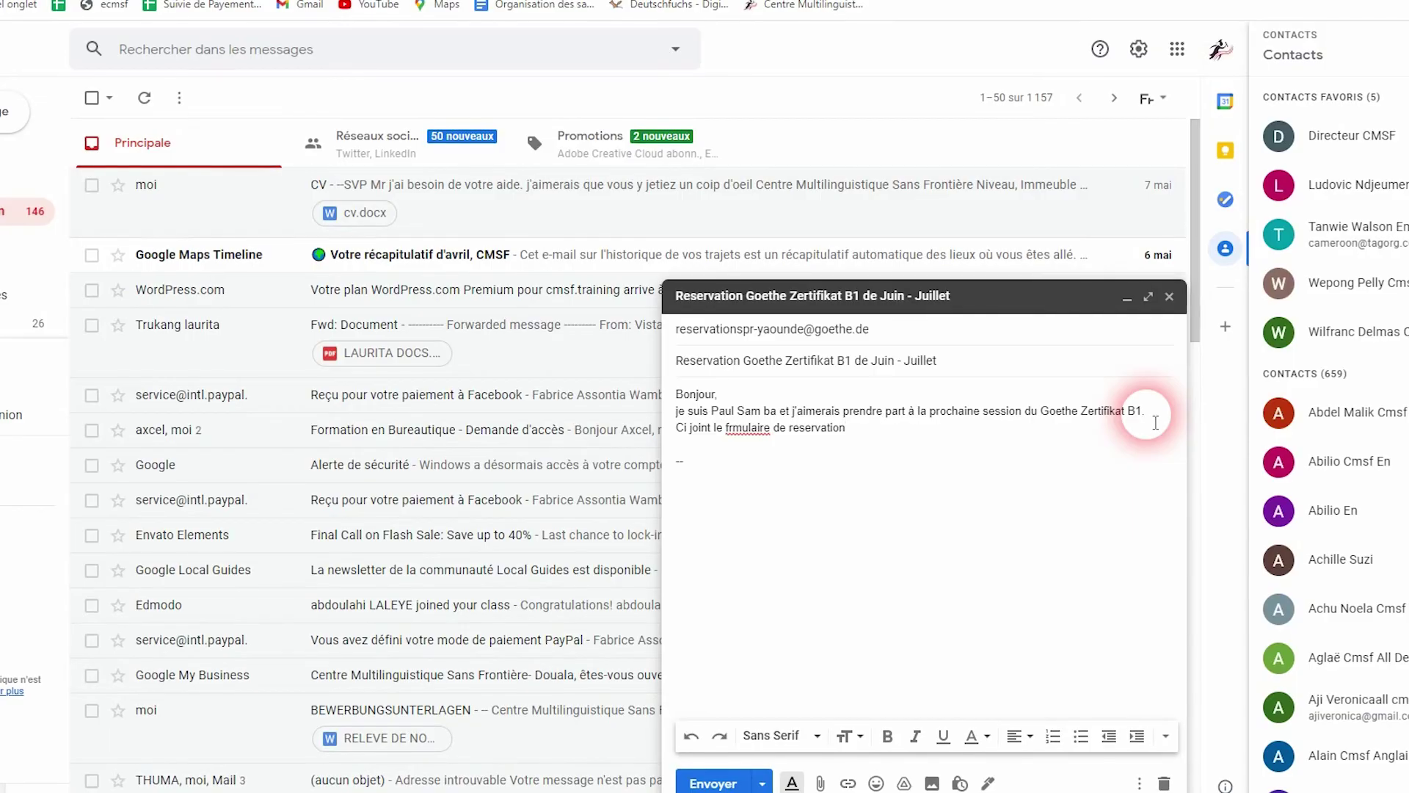
key(Return)
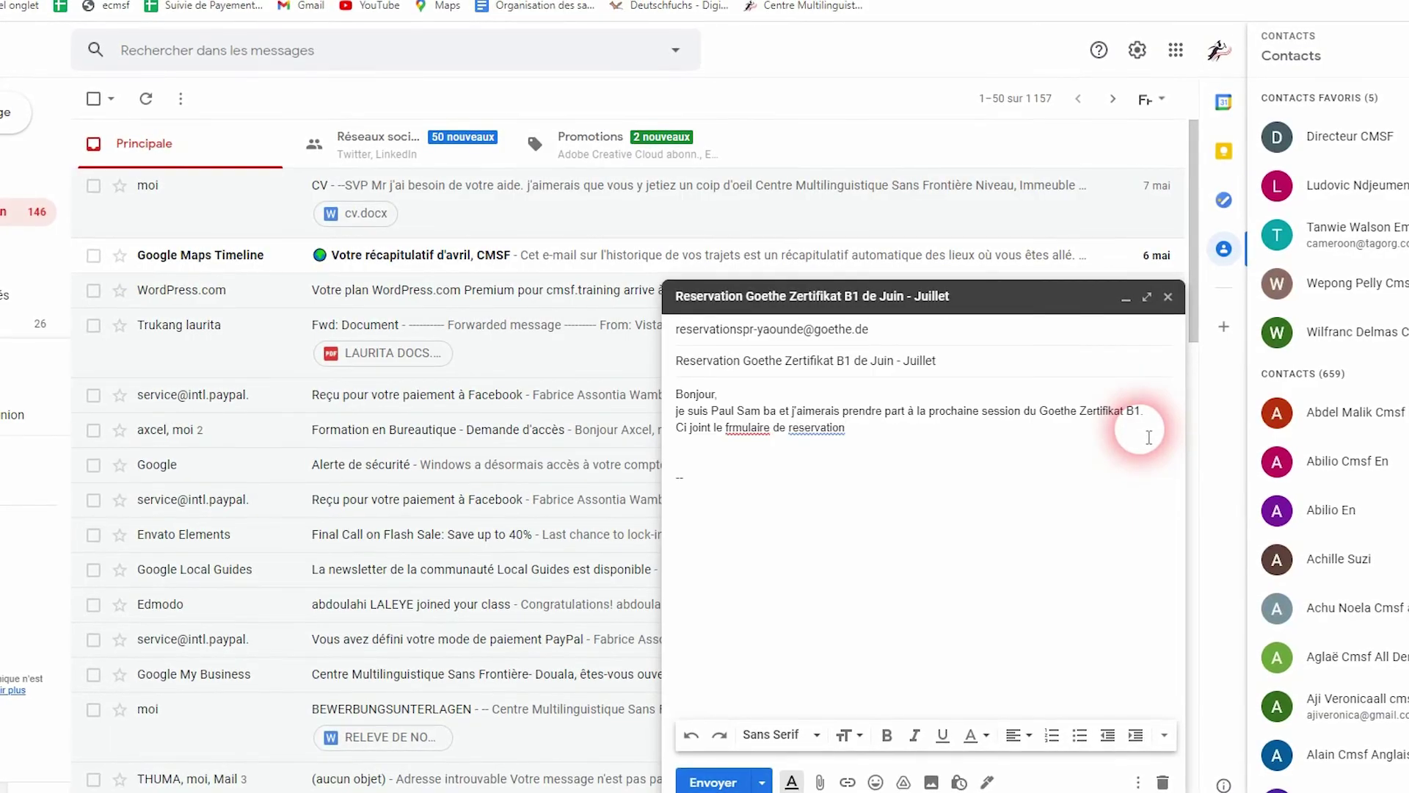
text(Cordiale)
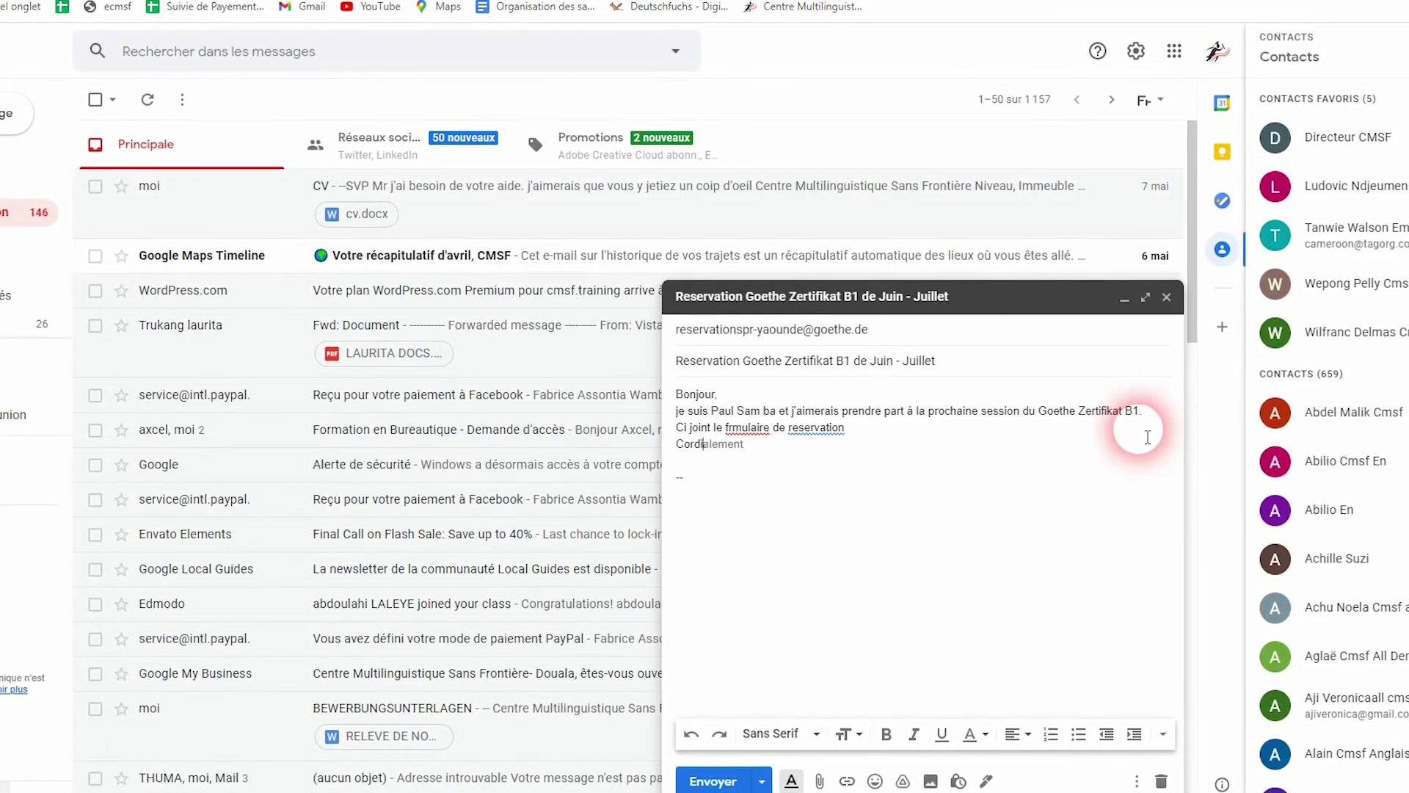
text(ment)
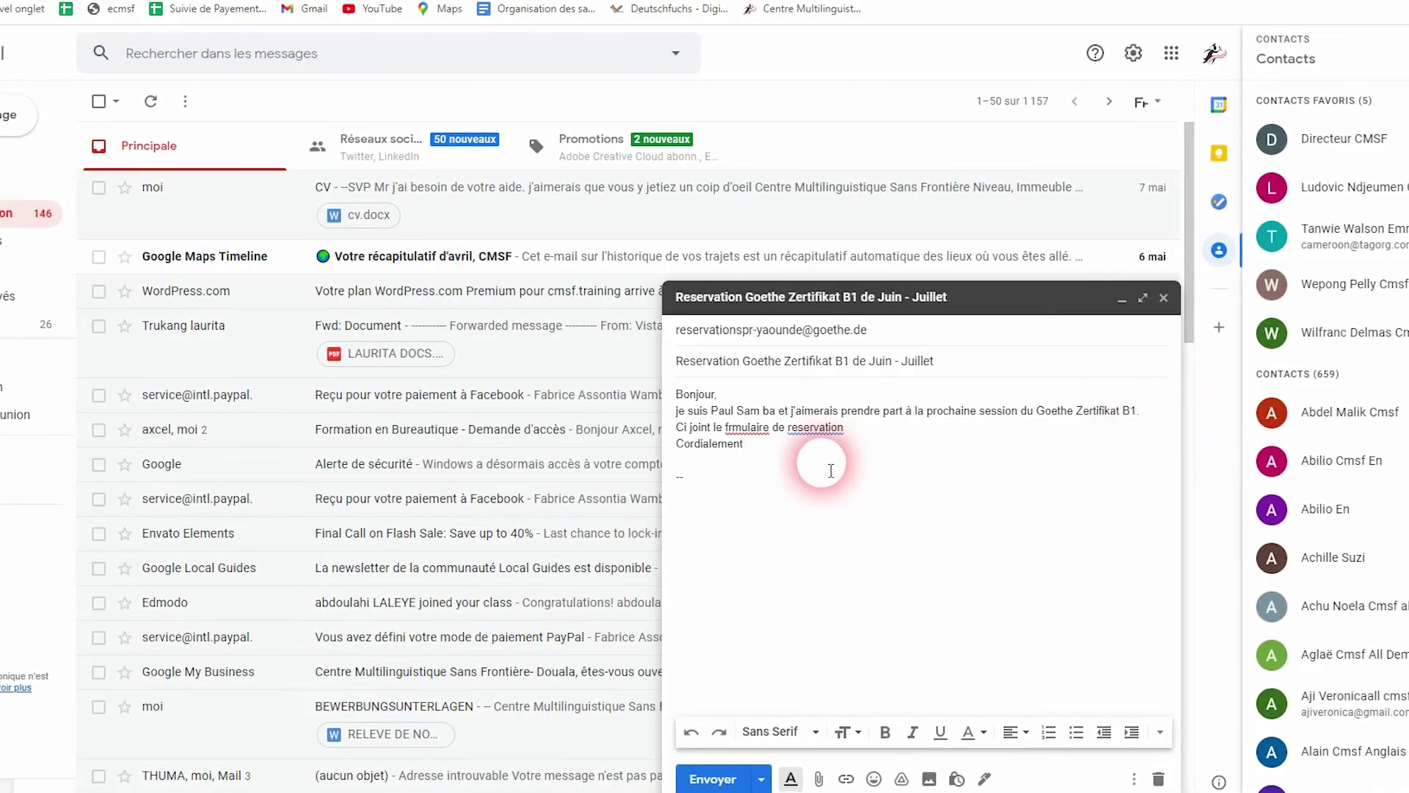
Fix the line to read 'Ci joint le formulaire de réservation.'
click(741, 428)
text(o)
click(820, 429)
click(844, 455)
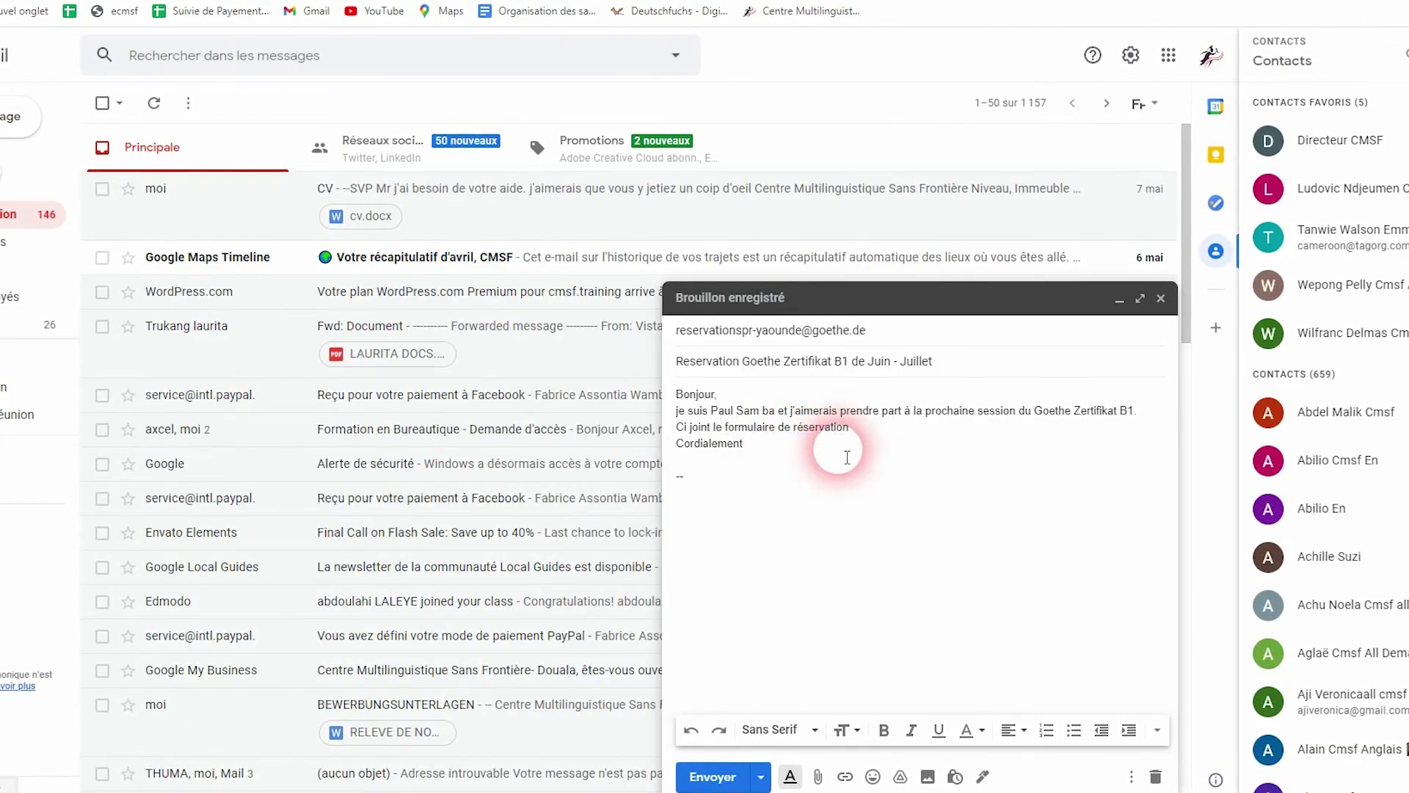
text(.)
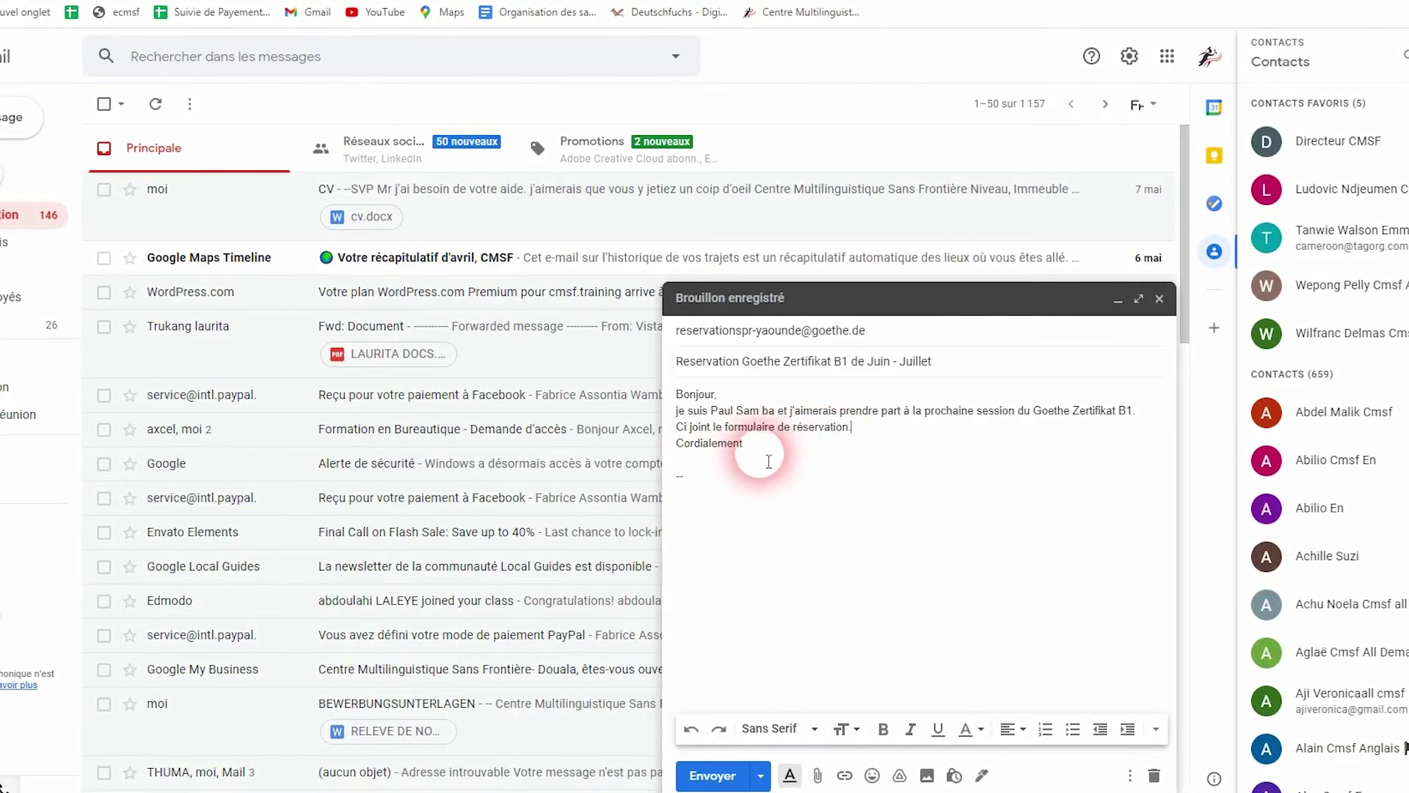
Paste the sender's name from the first sentence as the signature under Cordialement
drag(776, 413, 721, 419)
key(ctrl+c)
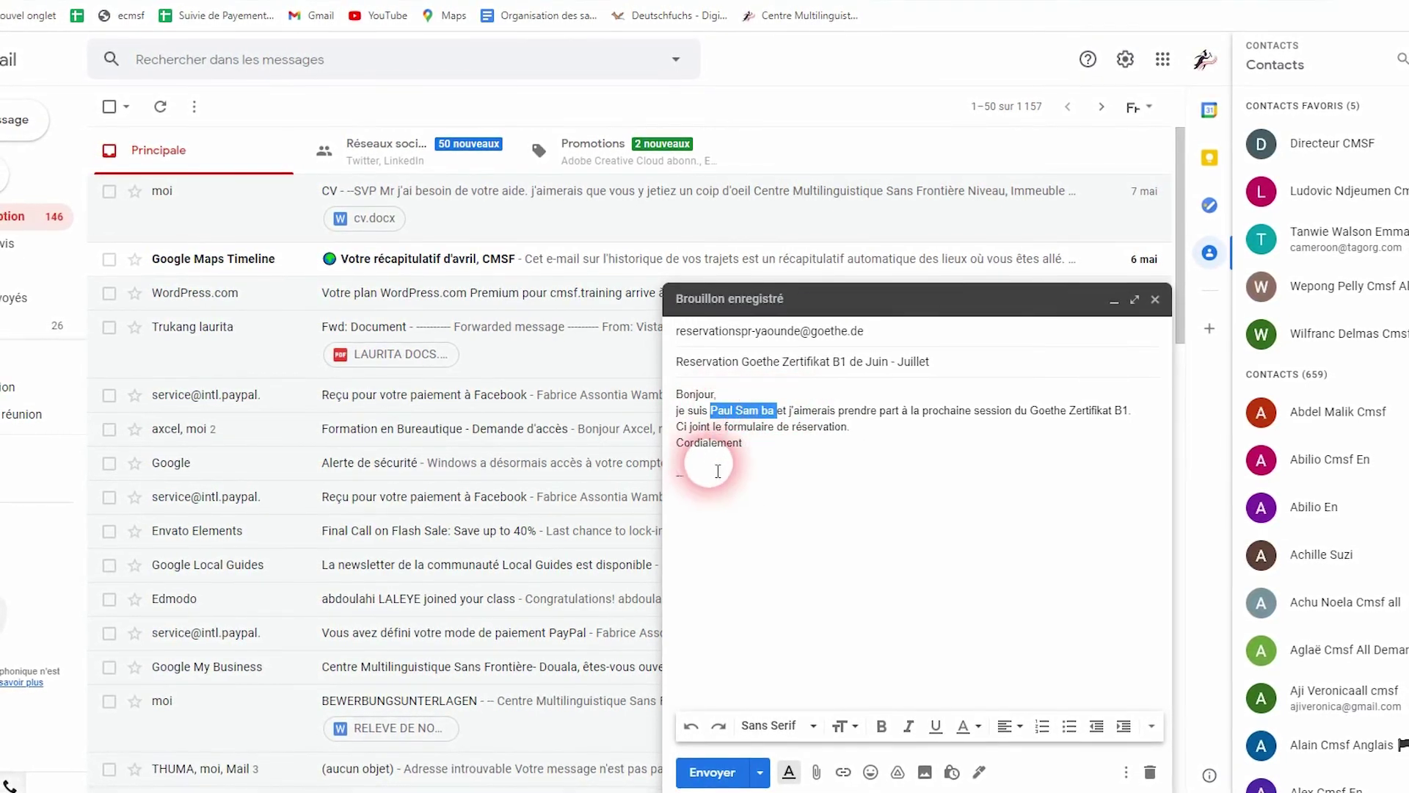
click(709, 470)
key(ctrl+v)
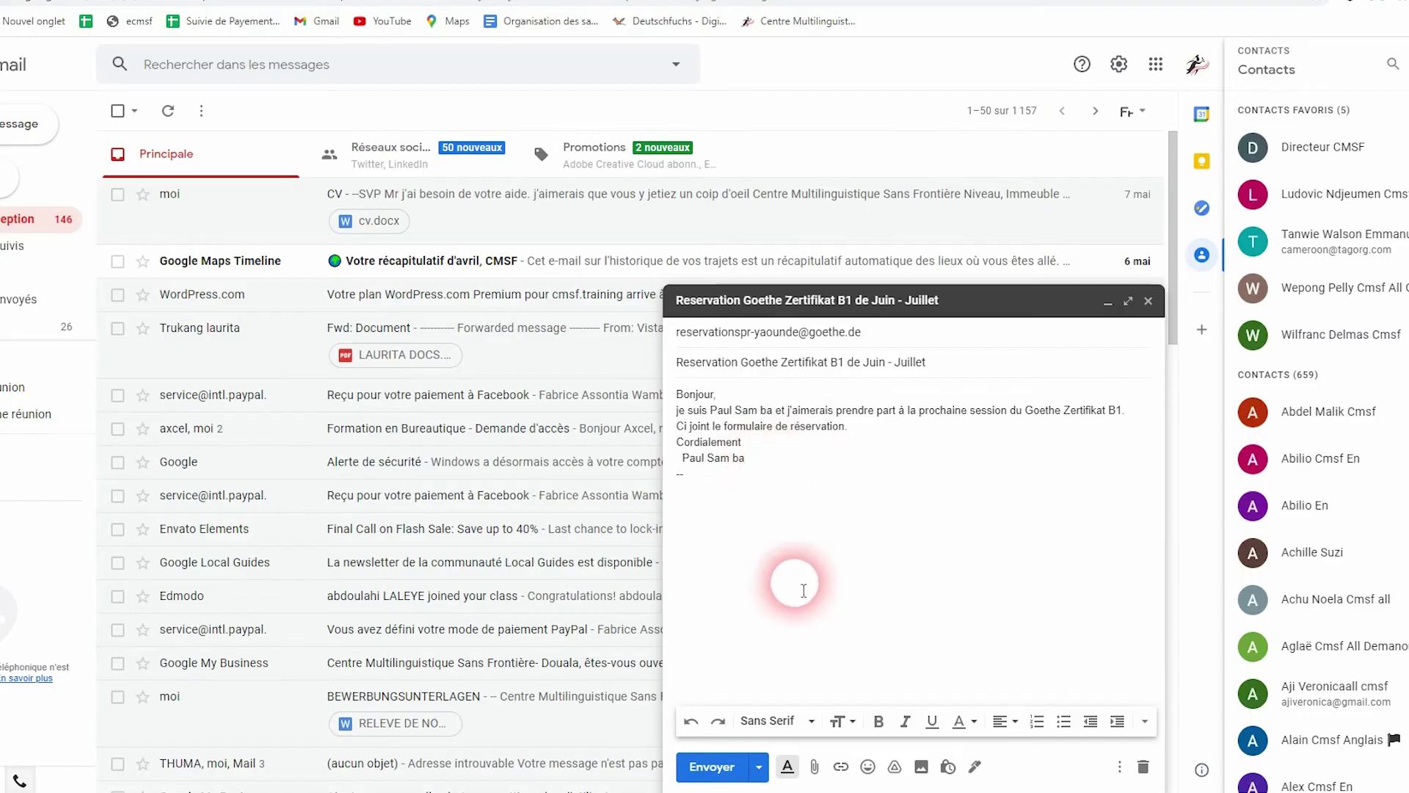
click(815, 766)
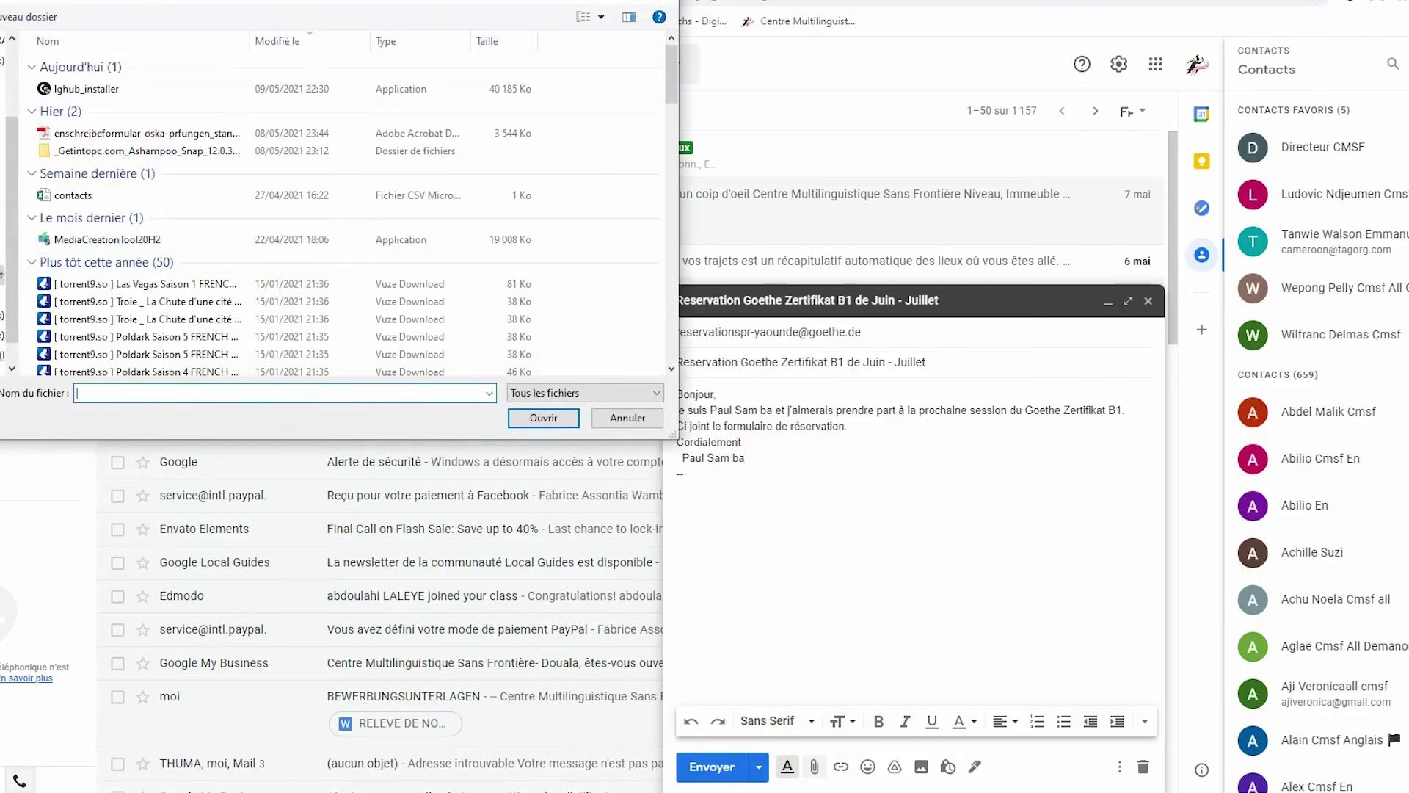
Attach the enschreibeformular PDF from the Desktop to the email
click(1, 175)
scroll(201, 244, down, 1)
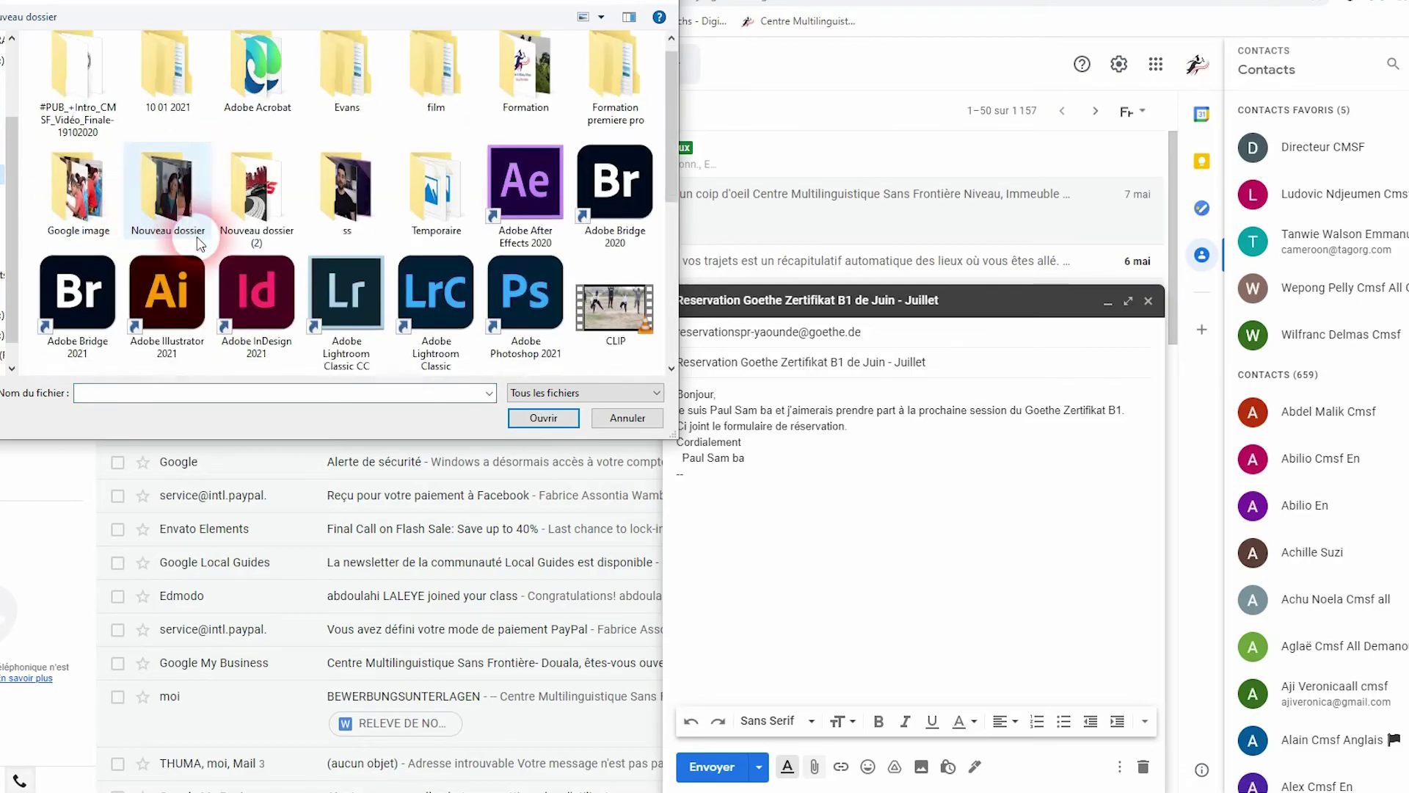
scroll(200, 245, down, 5)
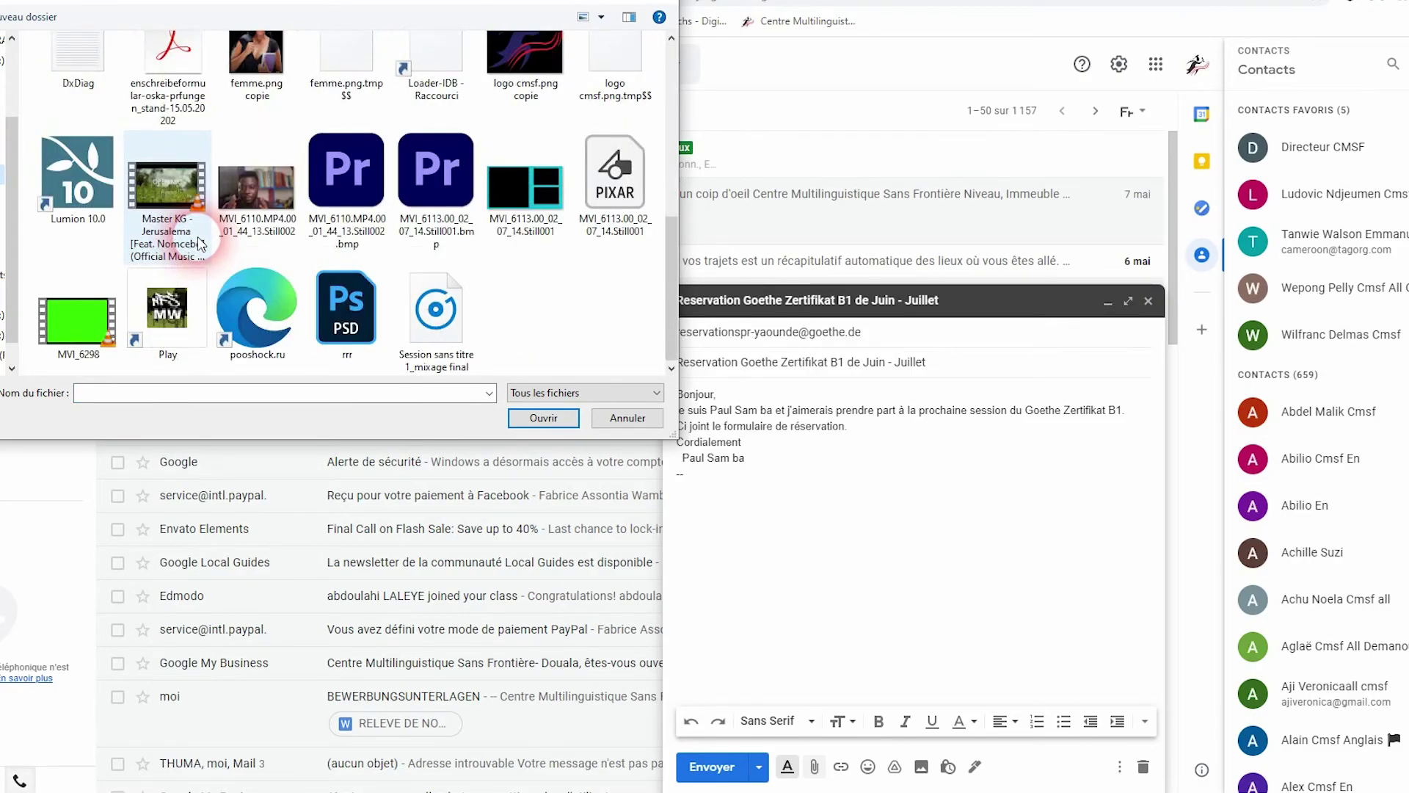
click(167, 91)
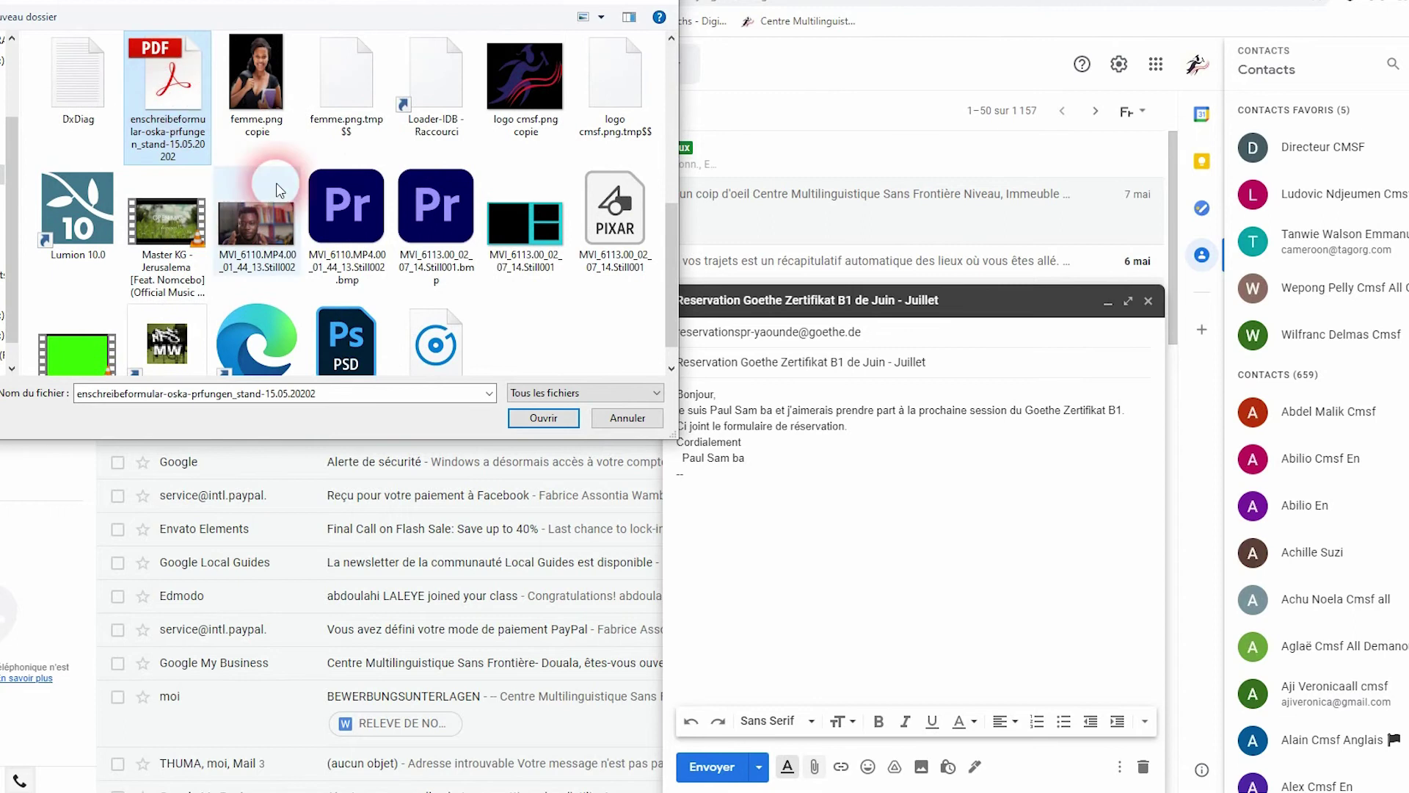
click(542, 420)
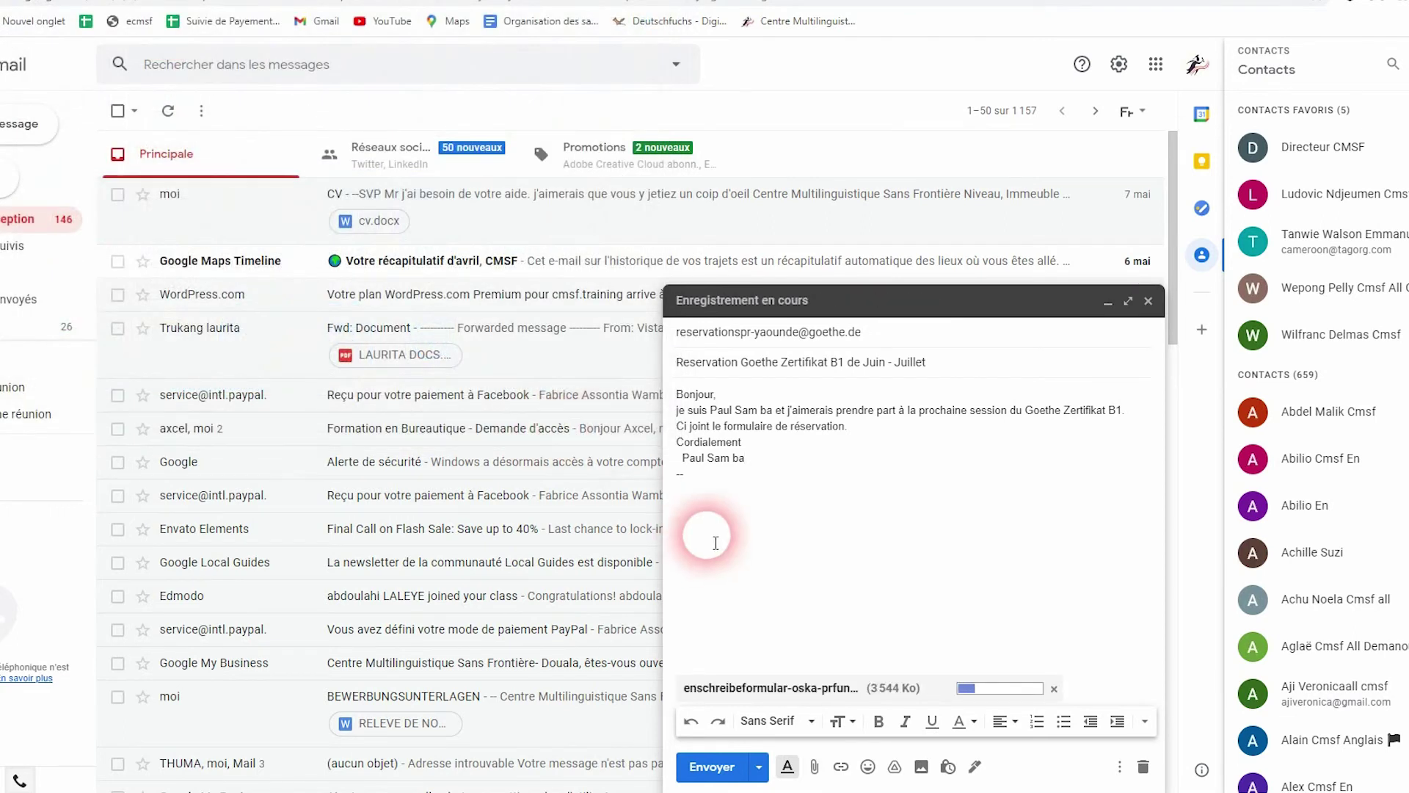
click(733, 458)
Delete the extra space in the sender's name in both signature and body, then send the email
key(BackSpace)
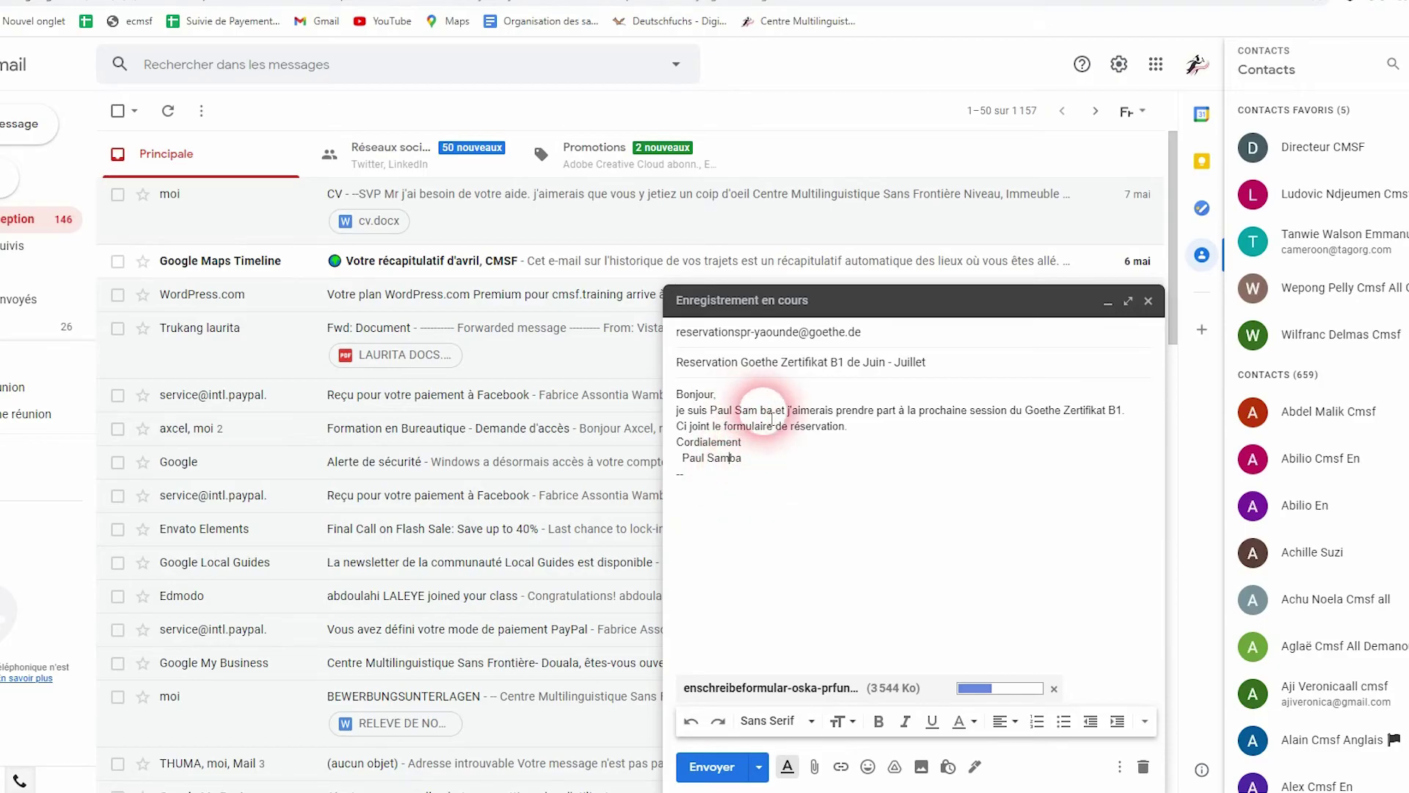
key(BackSpace)
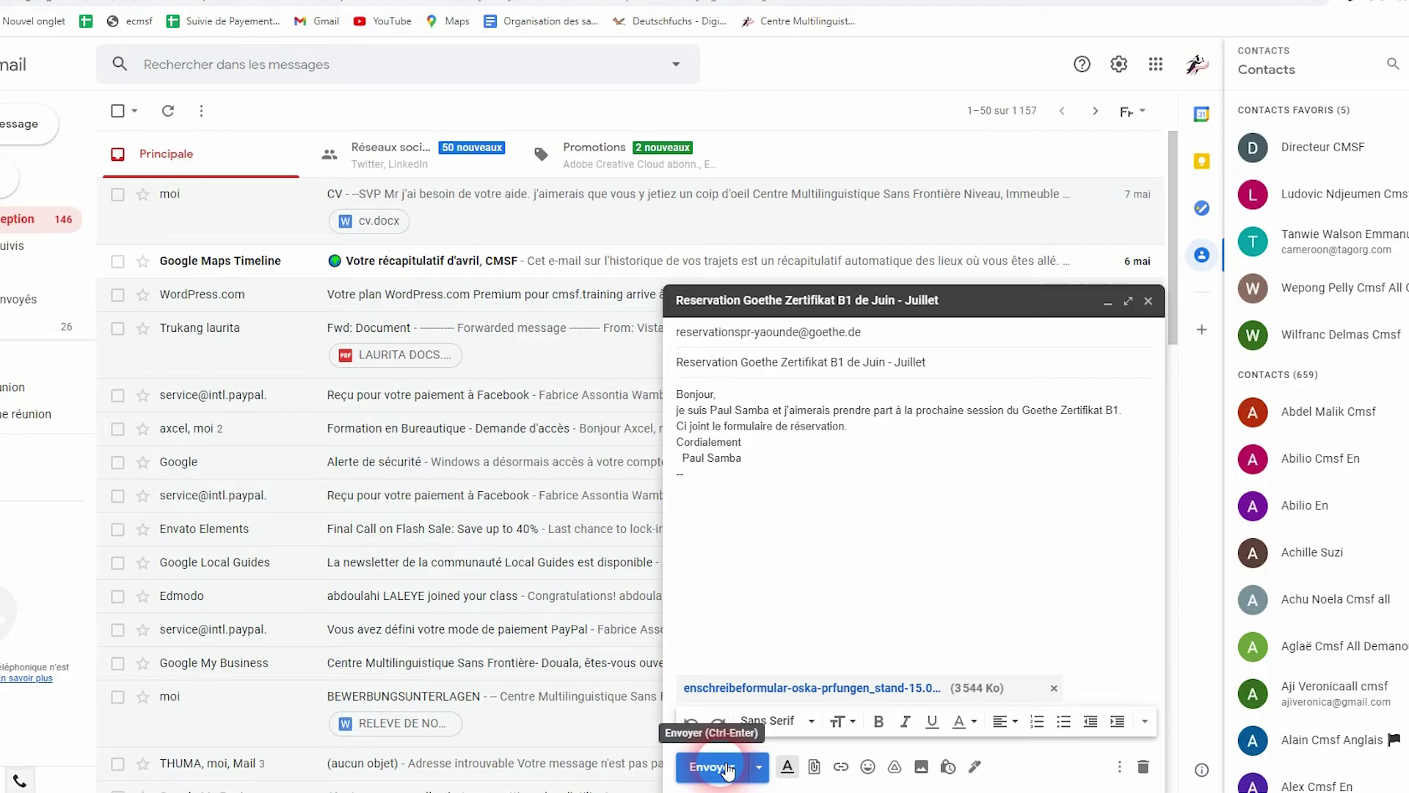
click(712, 767)
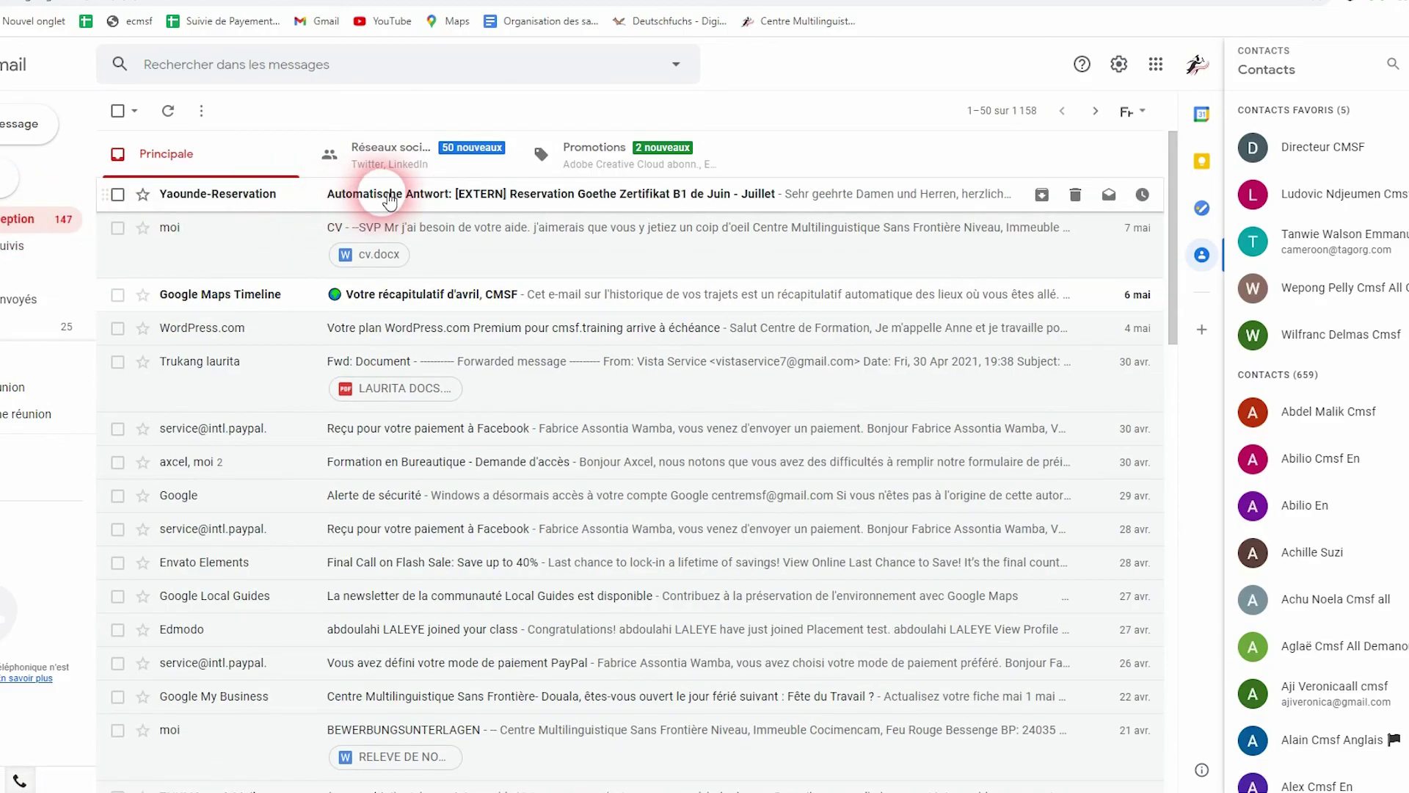
Open the Automatische Antwort message from Yaounde-Reservation in the inbox
click(376, 195)
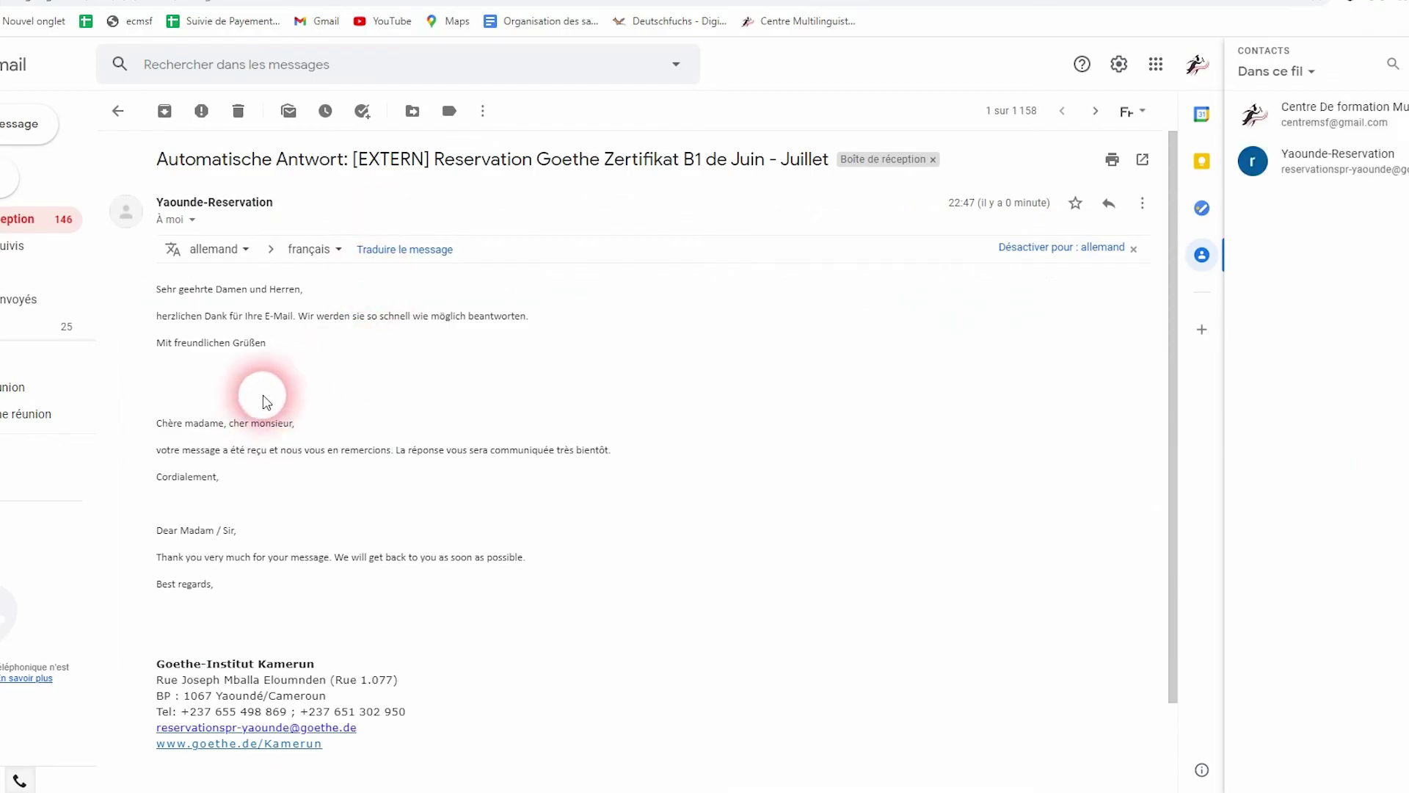